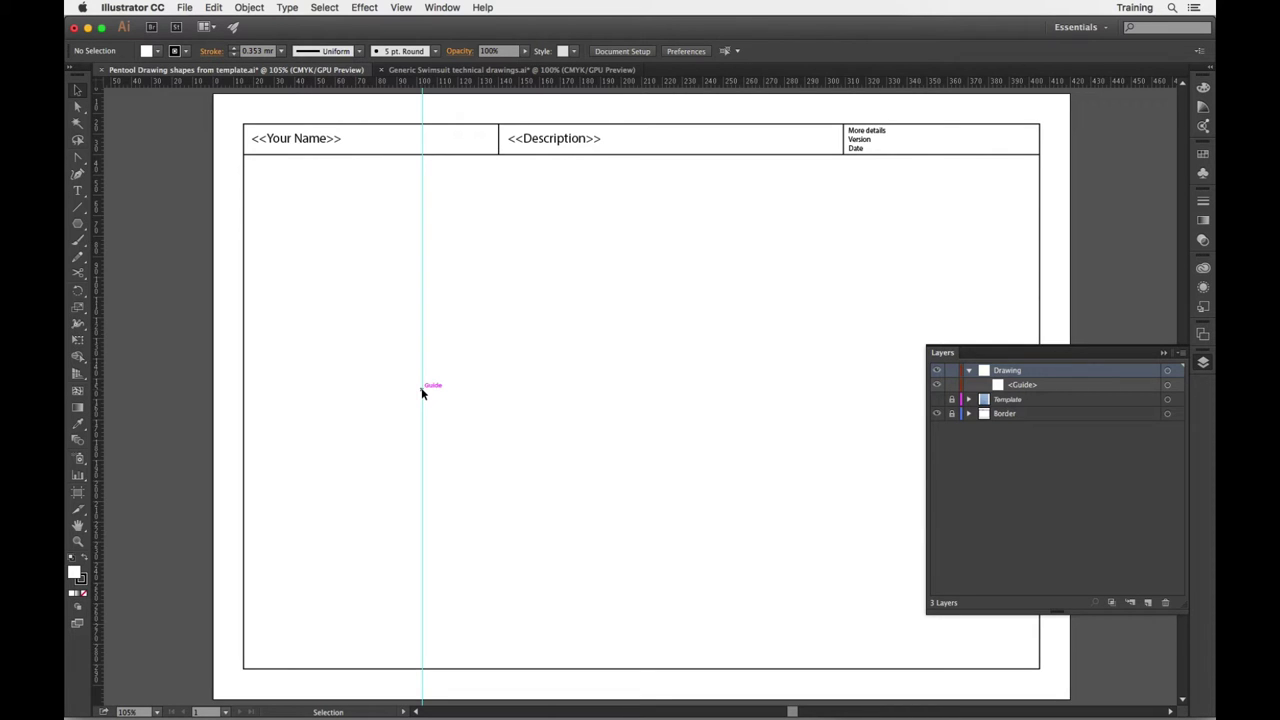
# Unlock the guides from View > Guides.
pyautogui.click(397, 8)
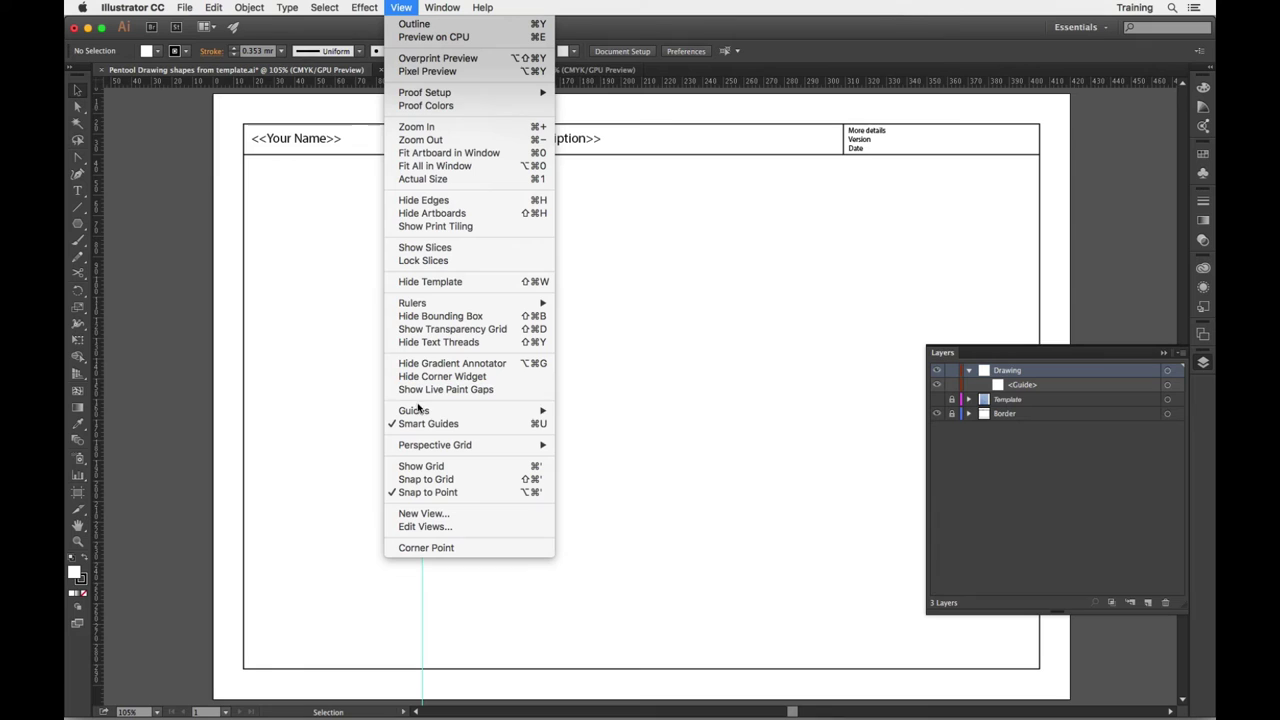
pyautogui.moveTo(443, 412)
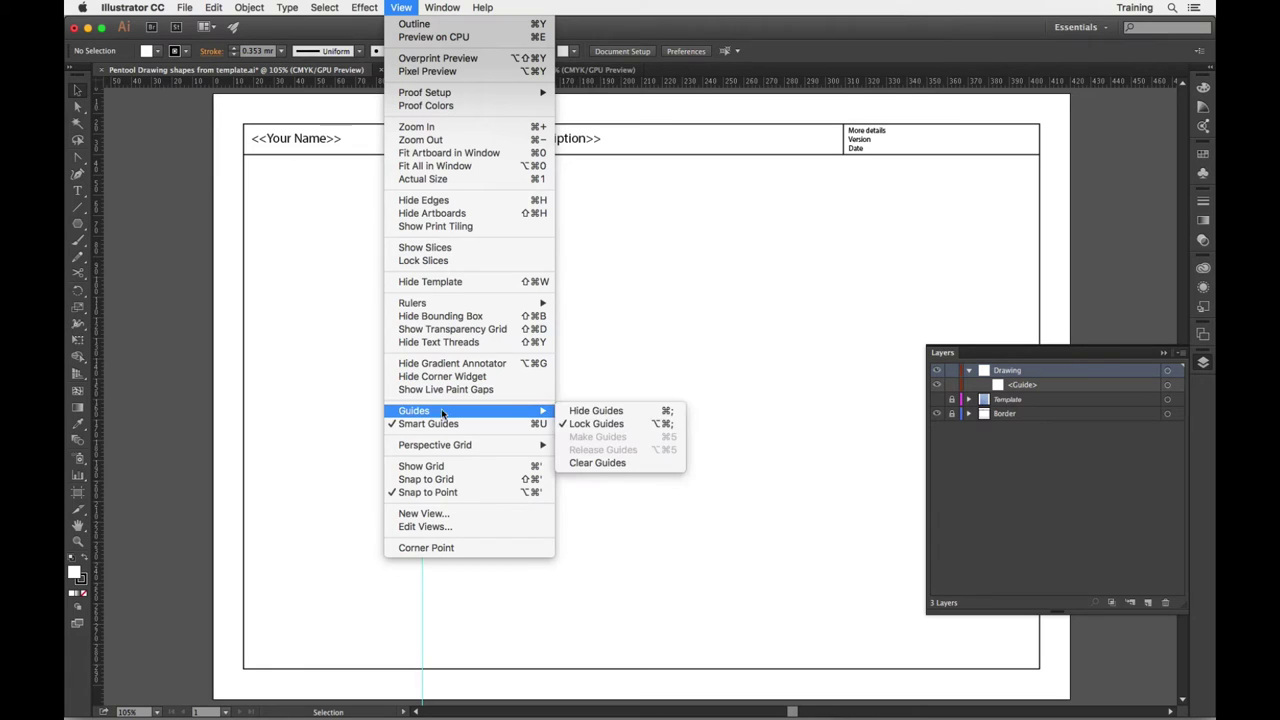
pyautogui.click(595, 424)
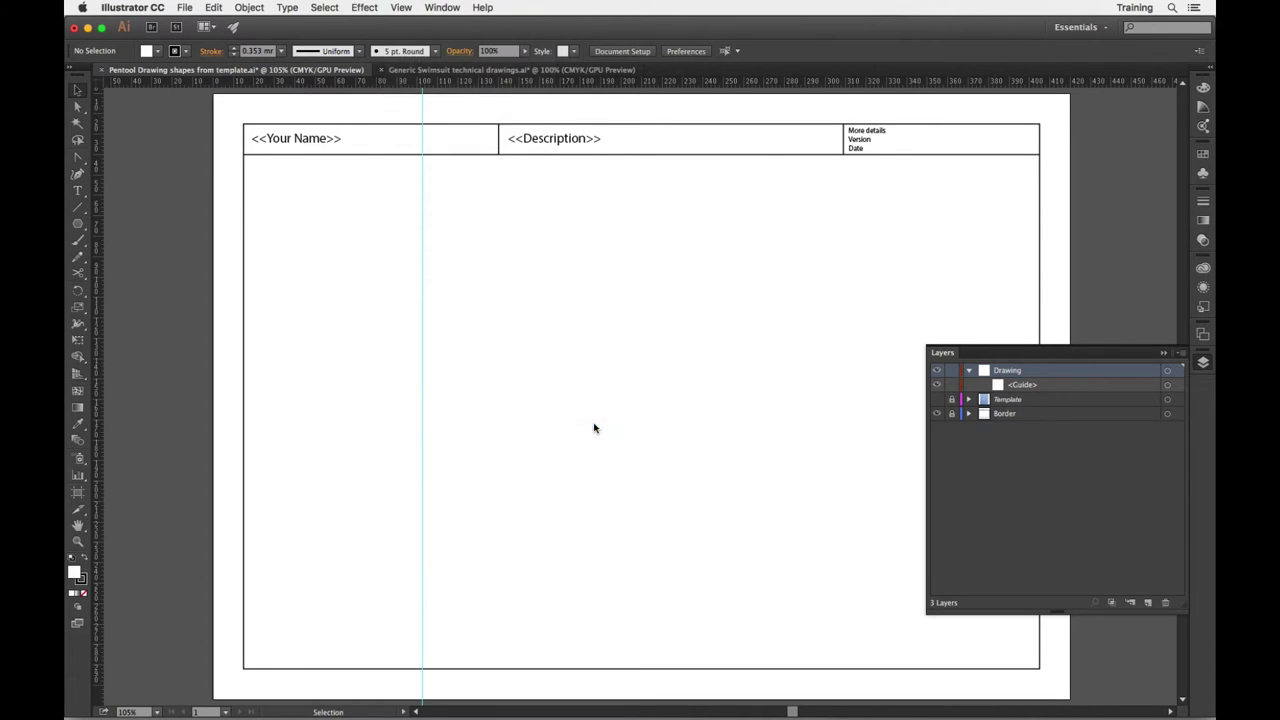
# Move the vertical guide to X 100 mm and pull out a horizontal guide.
pyautogui.click(424, 322)
pyautogui.moveTo(427, 321)
pyautogui.mouseDown()
pyautogui.moveTo(466, 329)
pyautogui.moveTo(397, 331)
pyautogui.moveTo(413, 331)
pyautogui.mouseUp()
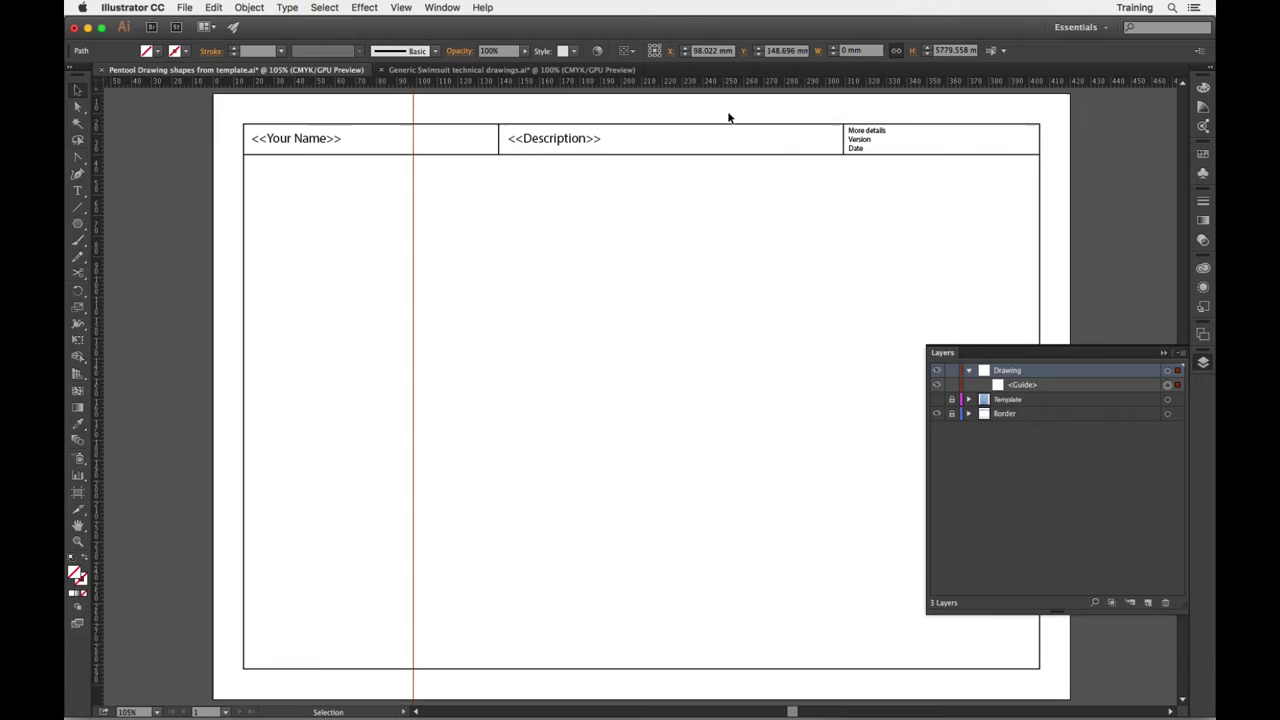
pyautogui.click(683, 48)
pyautogui.click(683, 48)
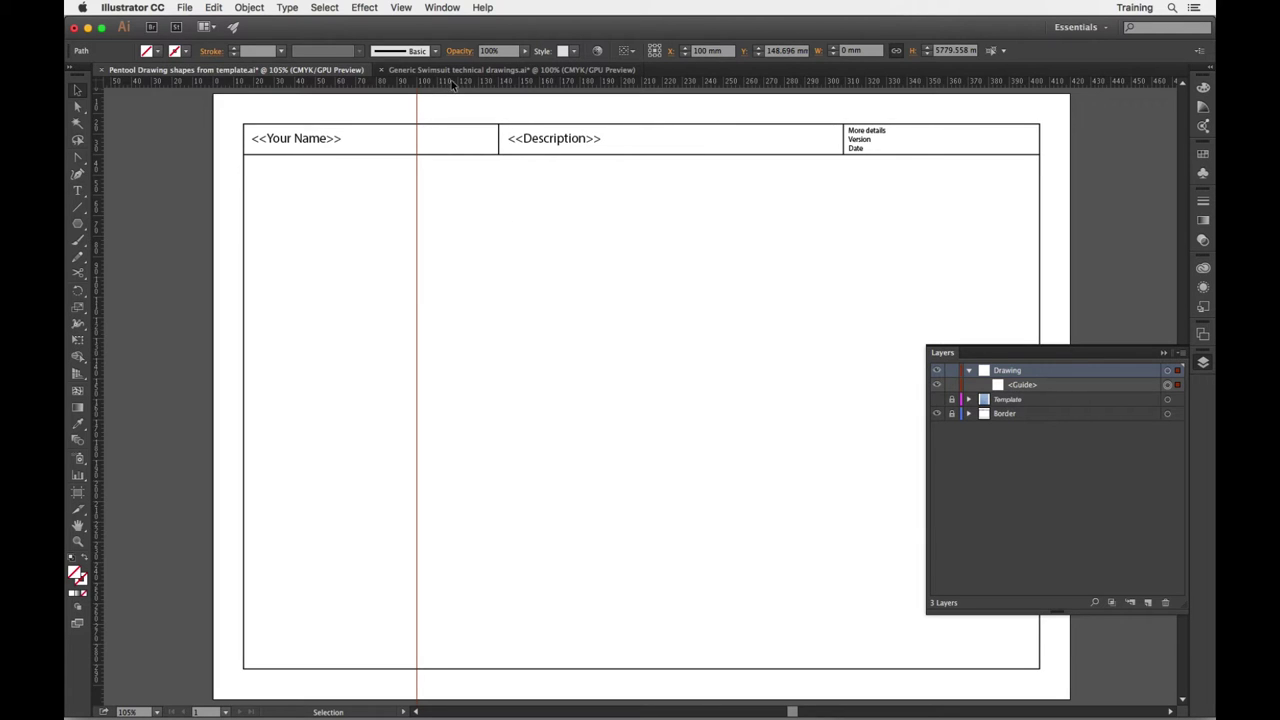
pyautogui.moveTo(457, 85); pyautogui.dragTo(453, 393)
# Set the horizontal guide's Y position to 150 mm.
pyautogui.scroll(-5, 453, 390)
pyautogui.hscroll(-4, 455, 380)
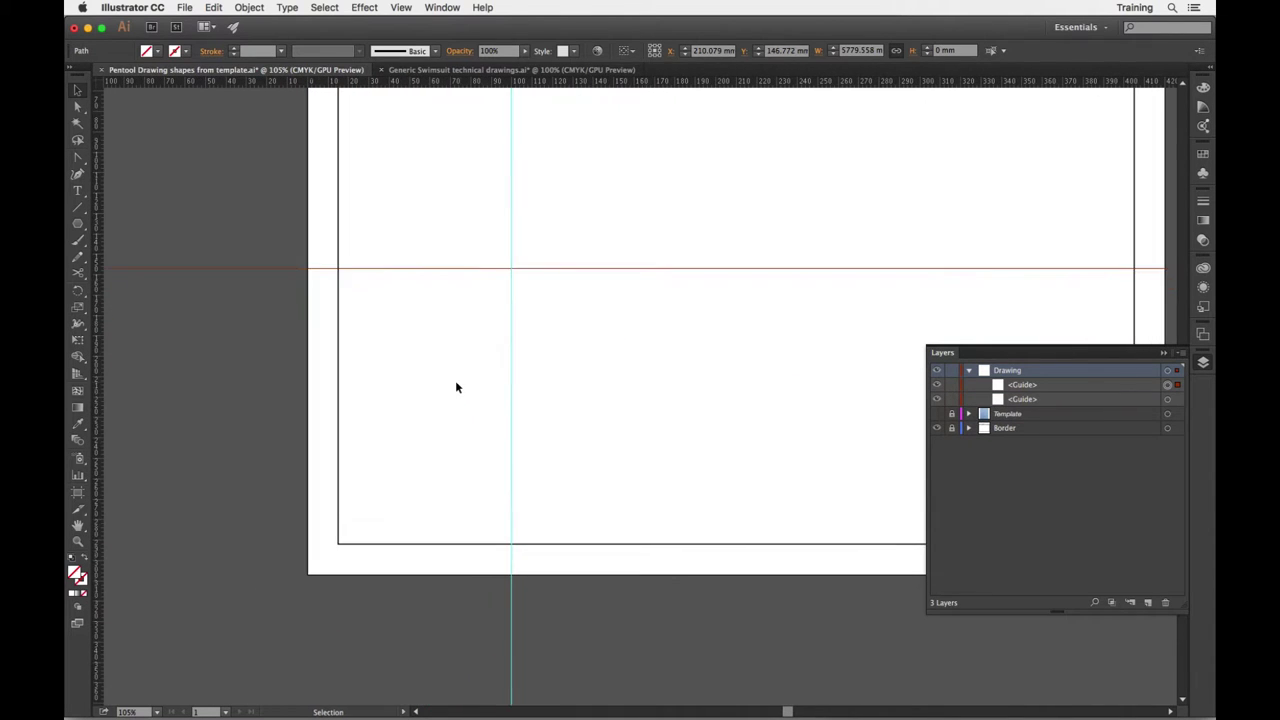
pyautogui.click(609, 268)
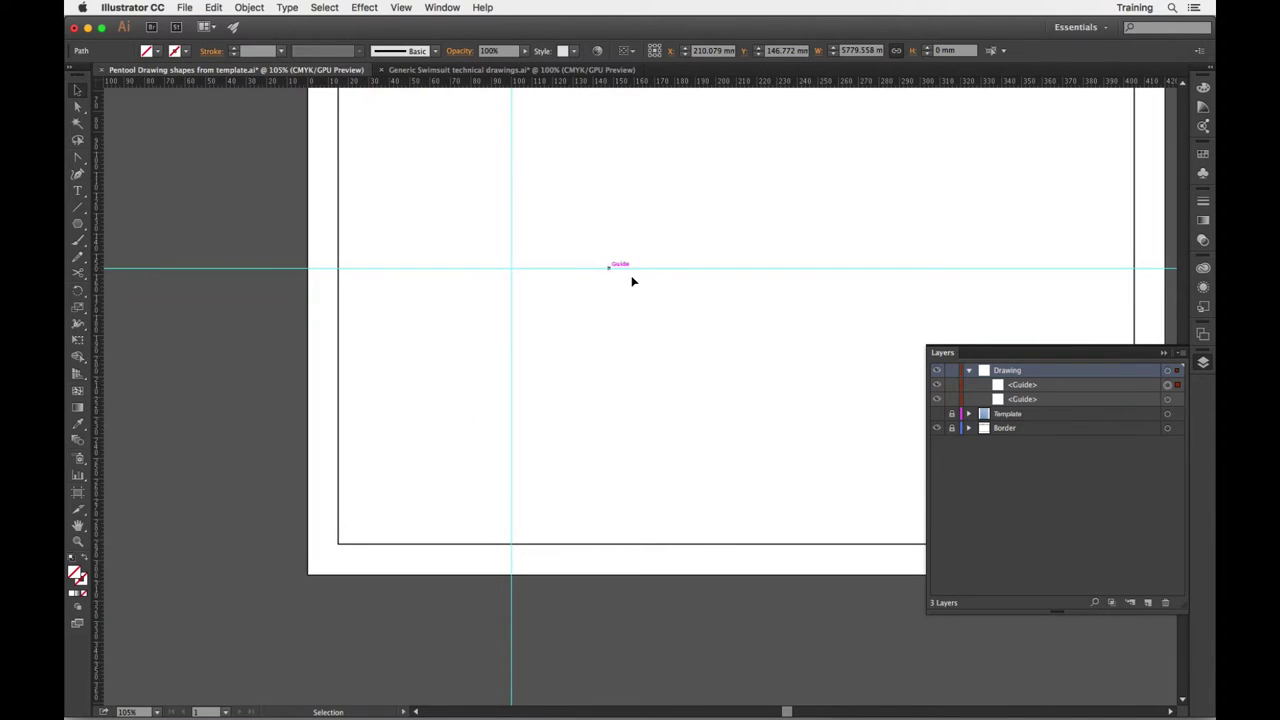
pyautogui.click(775, 51)
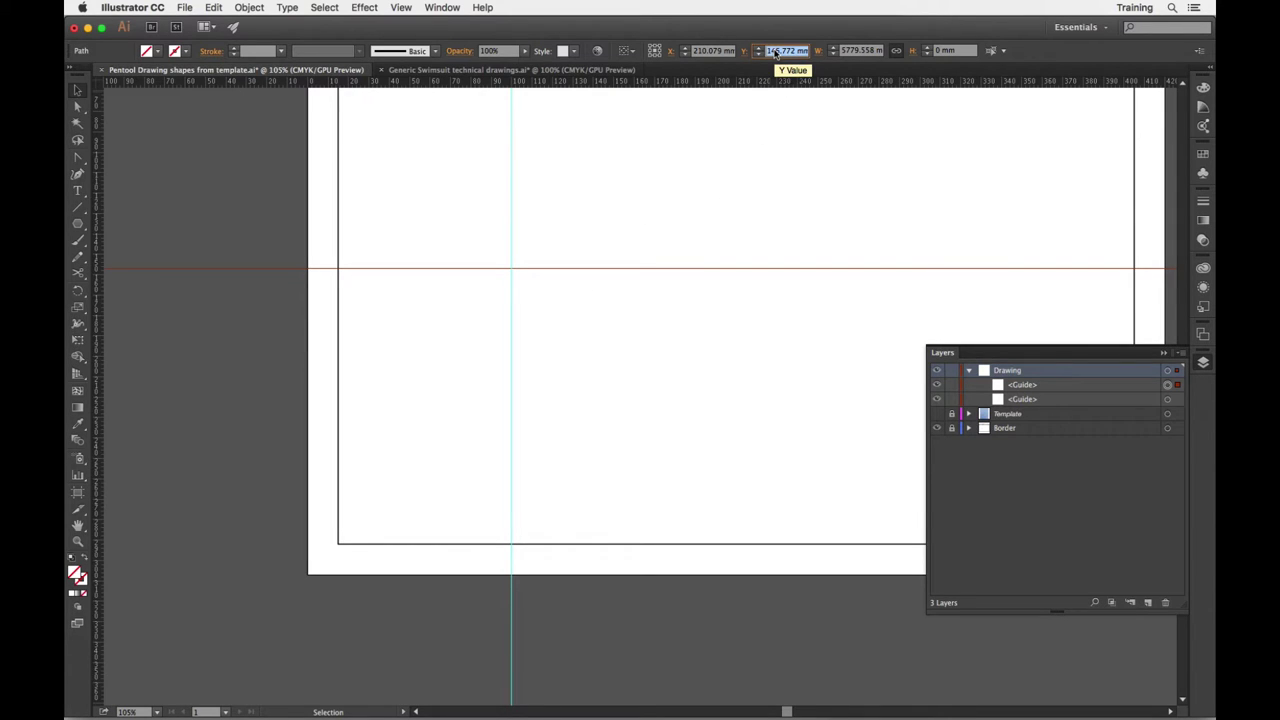
pyautogui.write('150')
pyautogui.press('Return')
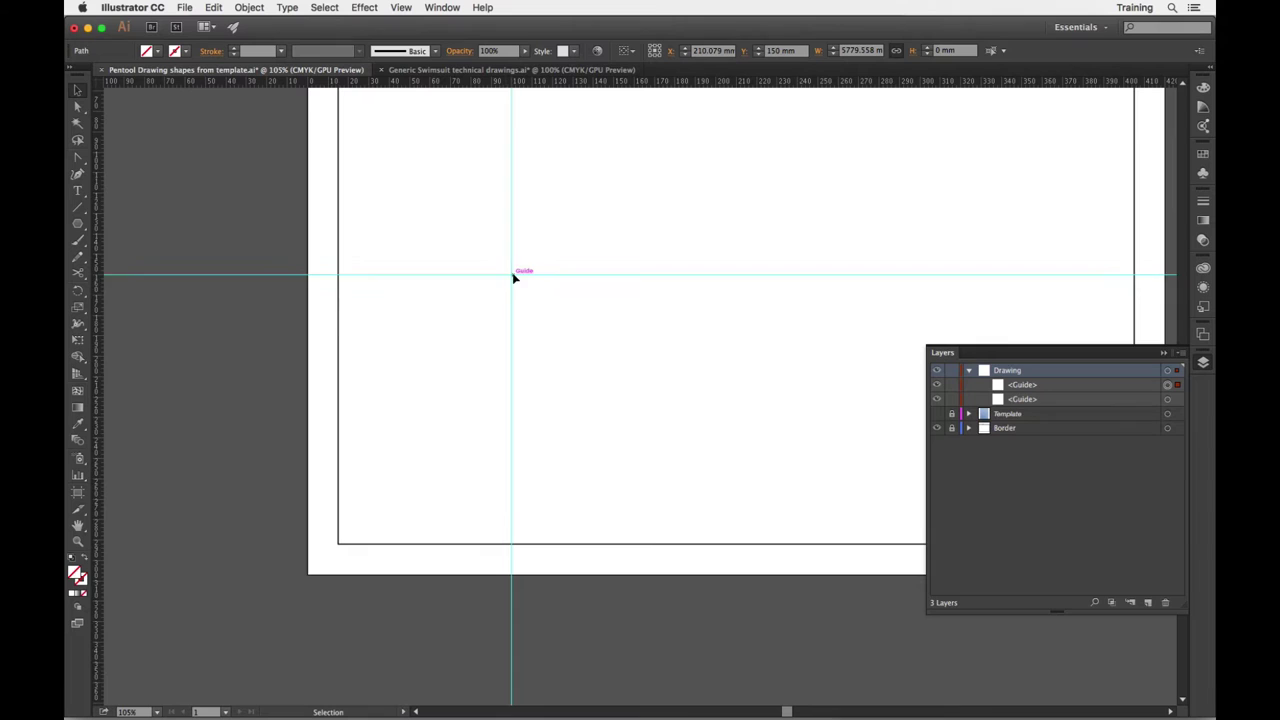
# Lock the guides again via View > Guides > Lock Guides.
pyautogui.click(401, 8)
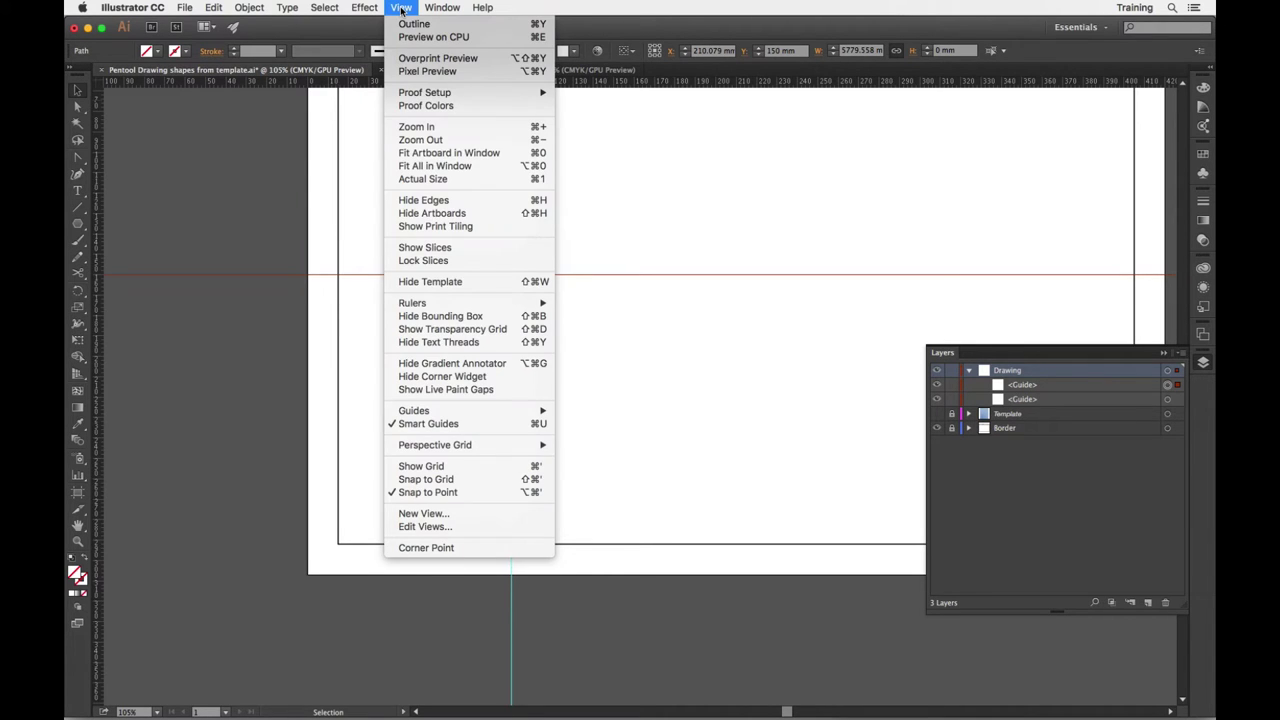
pyautogui.moveTo(416, 414)
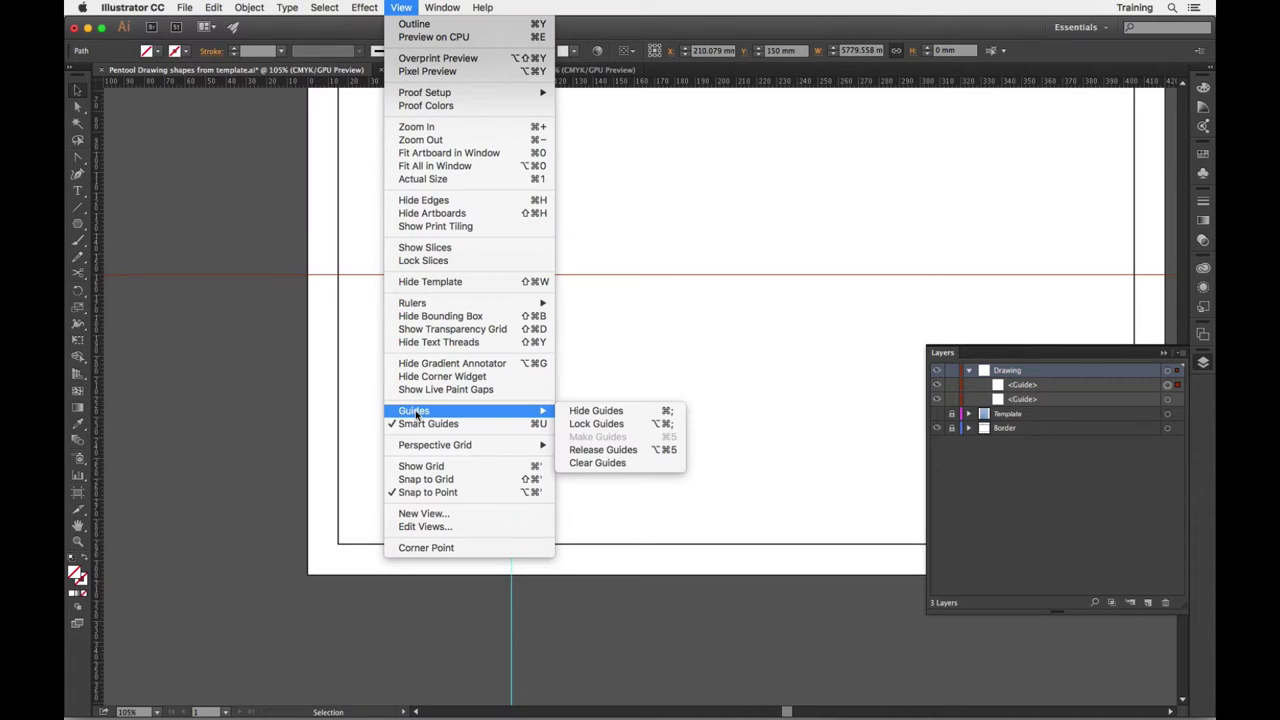
pyautogui.click(610, 424)
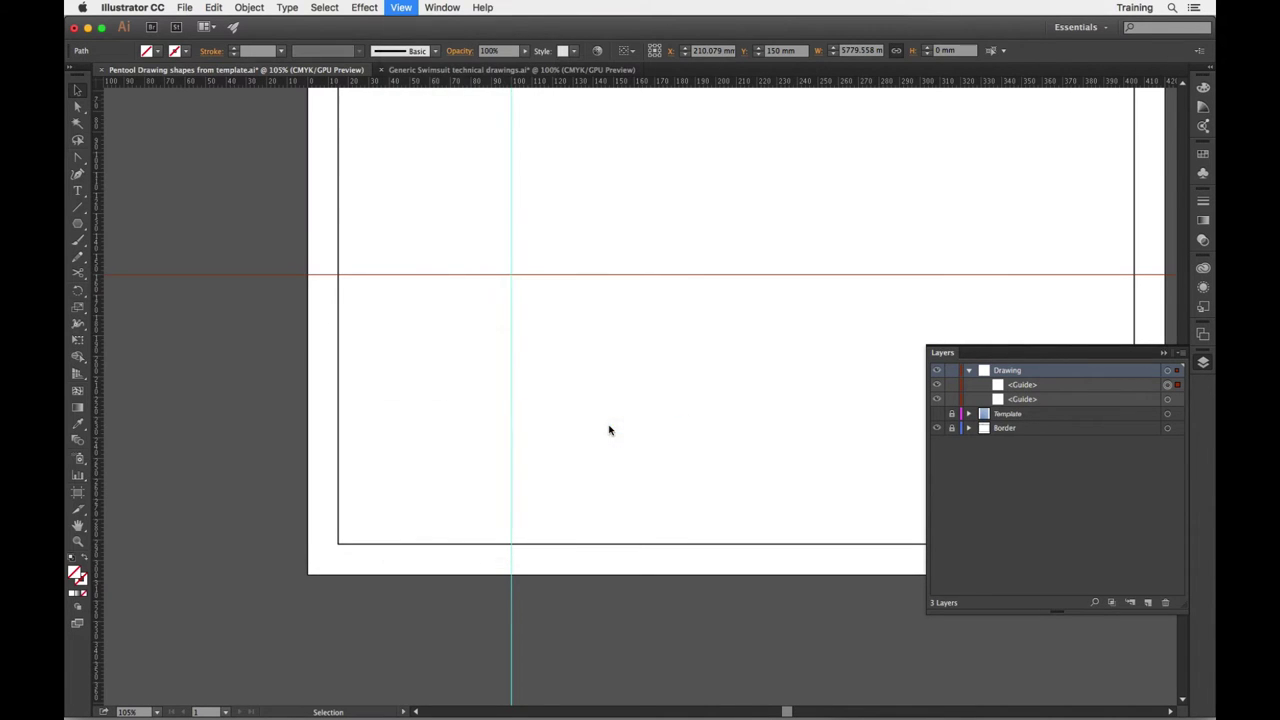
pyautogui.scroll(5, 560, 380)
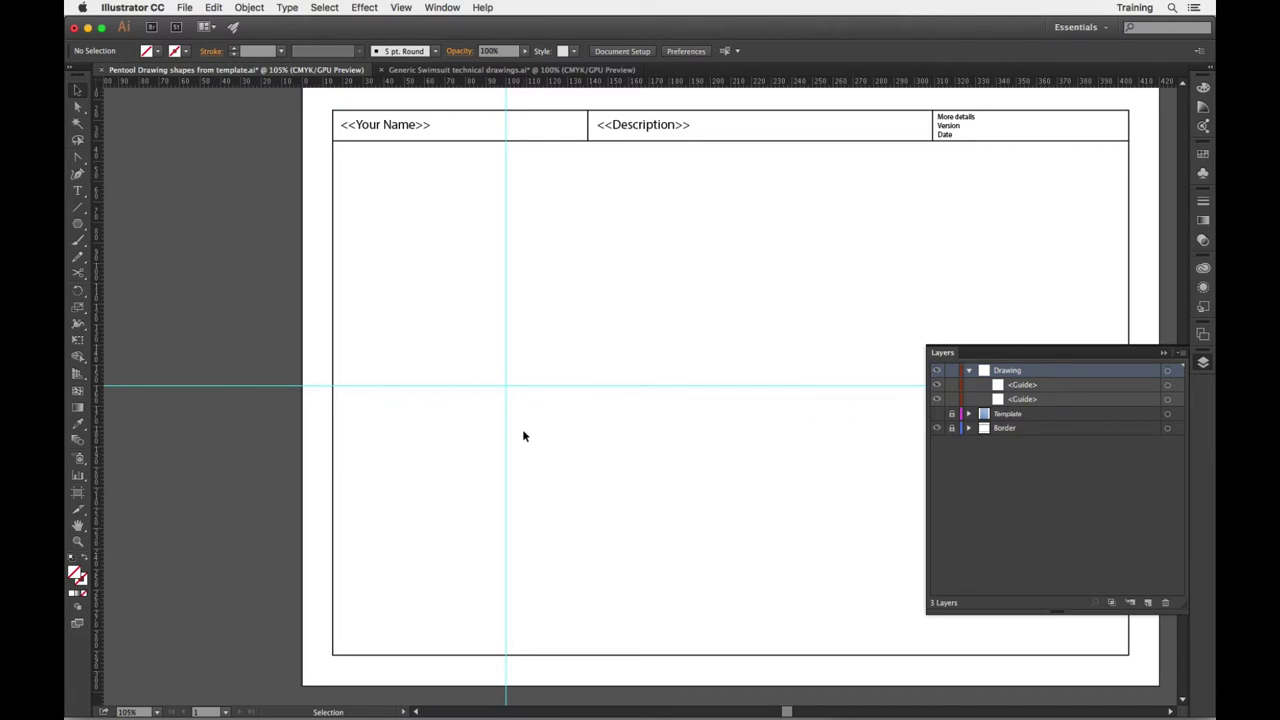
# Draw a rectangle centred on the guide intersection with the Rectangle Tool.
pyautogui.click(79, 225)
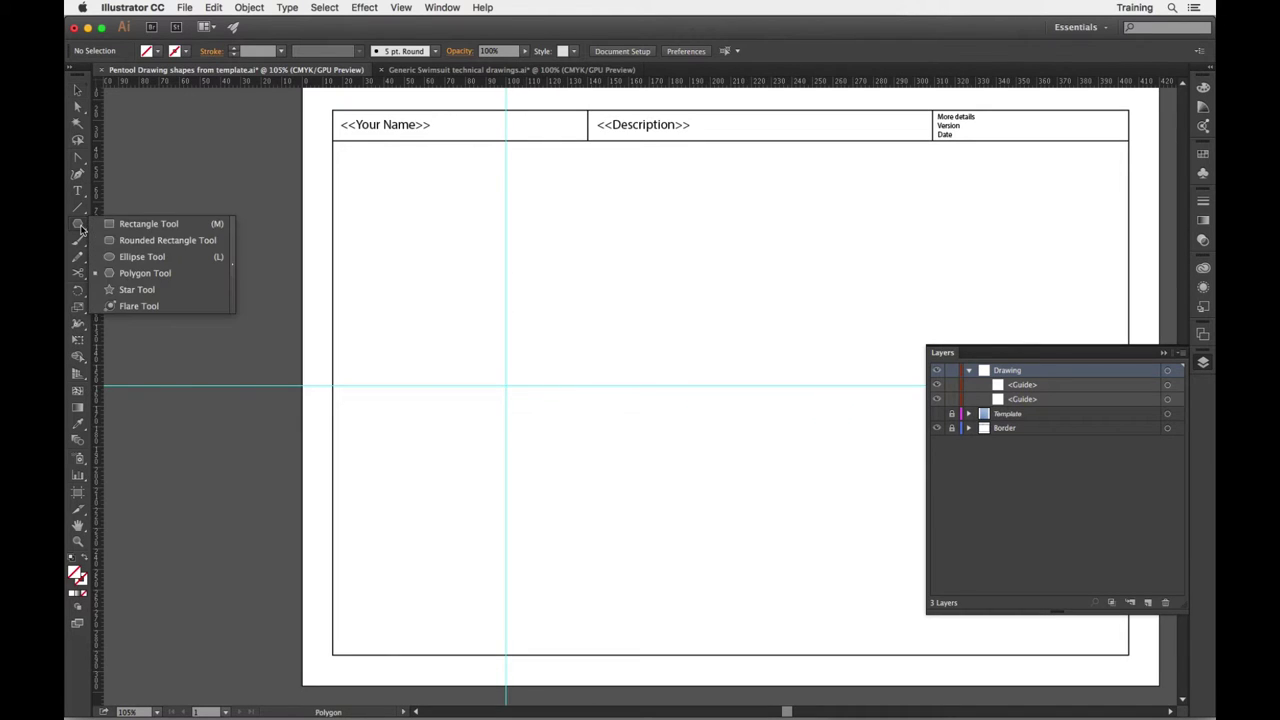
pyautogui.click(146, 224)
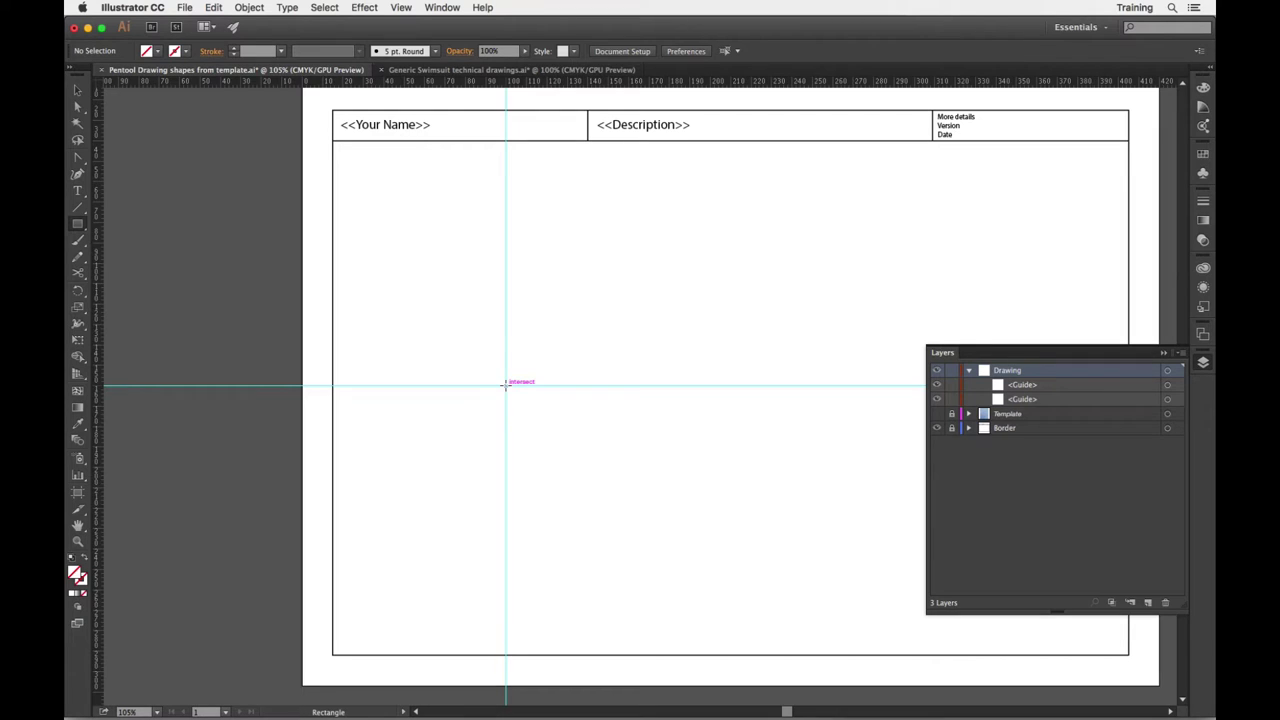
pyautogui.moveTo(504, 384); pyautogui.dragTo(450, 329)
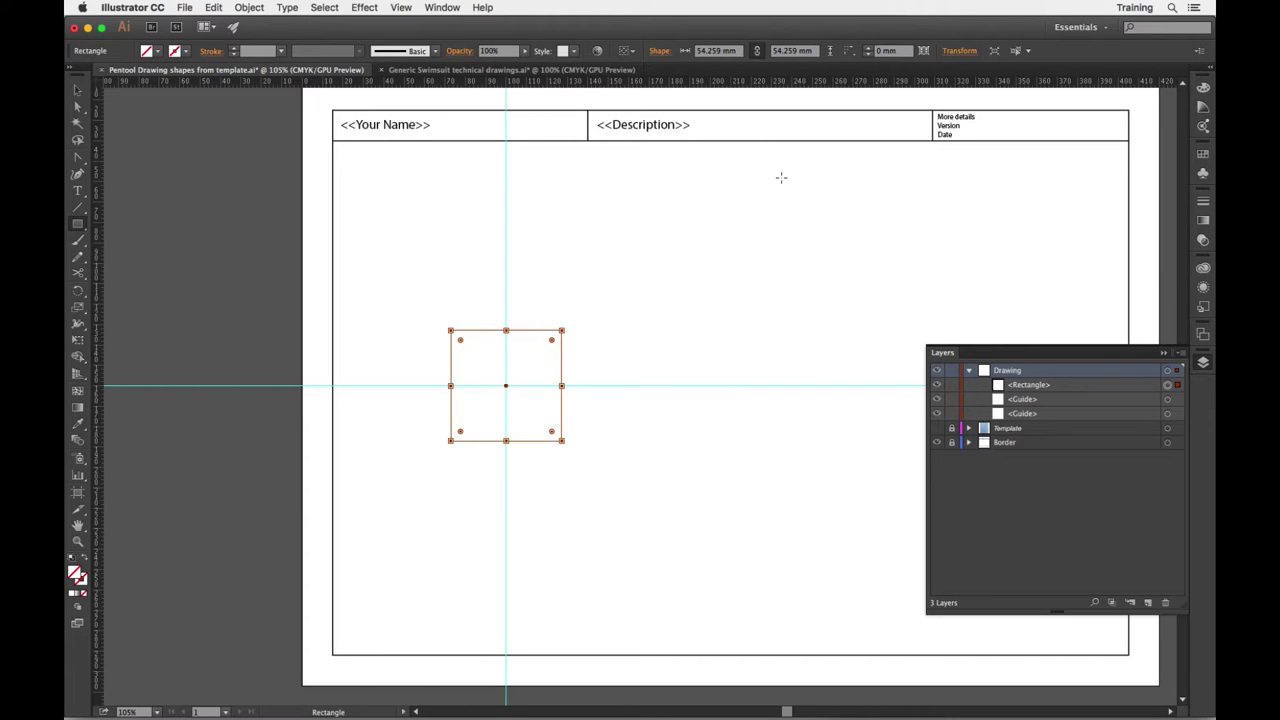
# Link proportions and size the square to 50 × 50 mm.
pyautogui.doubleClick(701, 49)
pyautogui.click(755, 51)
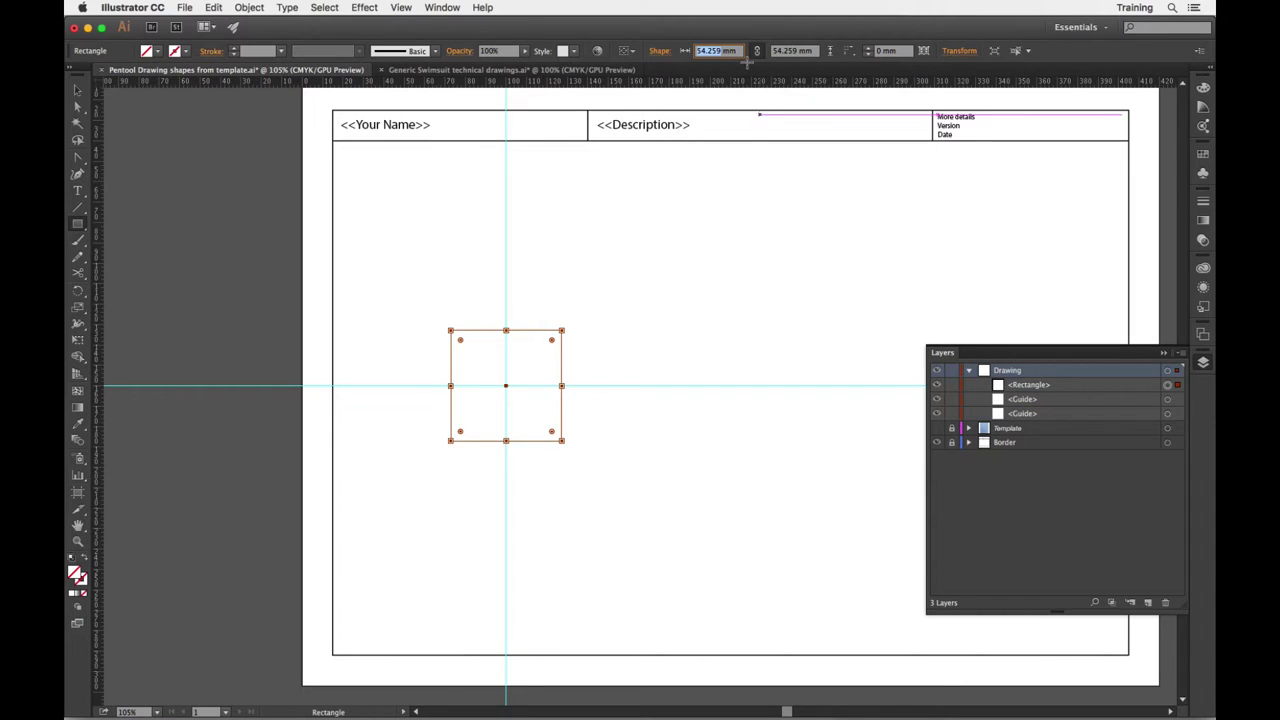
pyautogui.press('v')
pyautogui.press('Return')
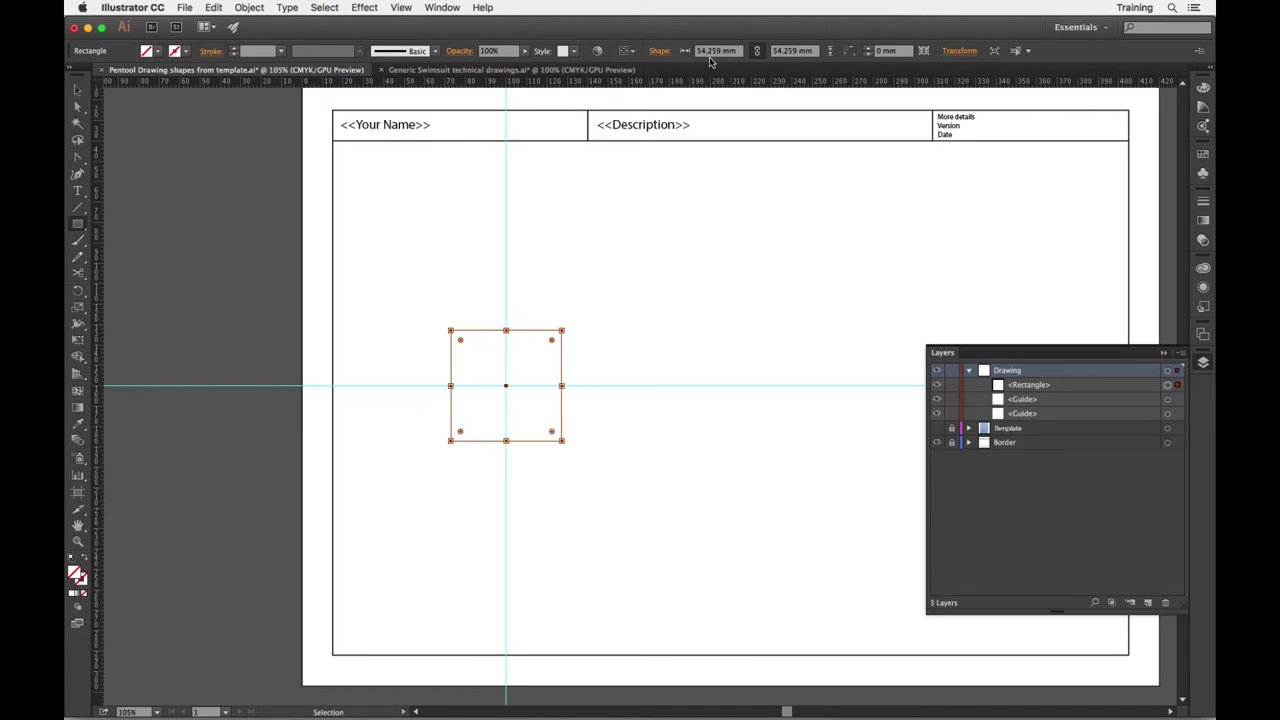
pyautogui.click(704, 52)
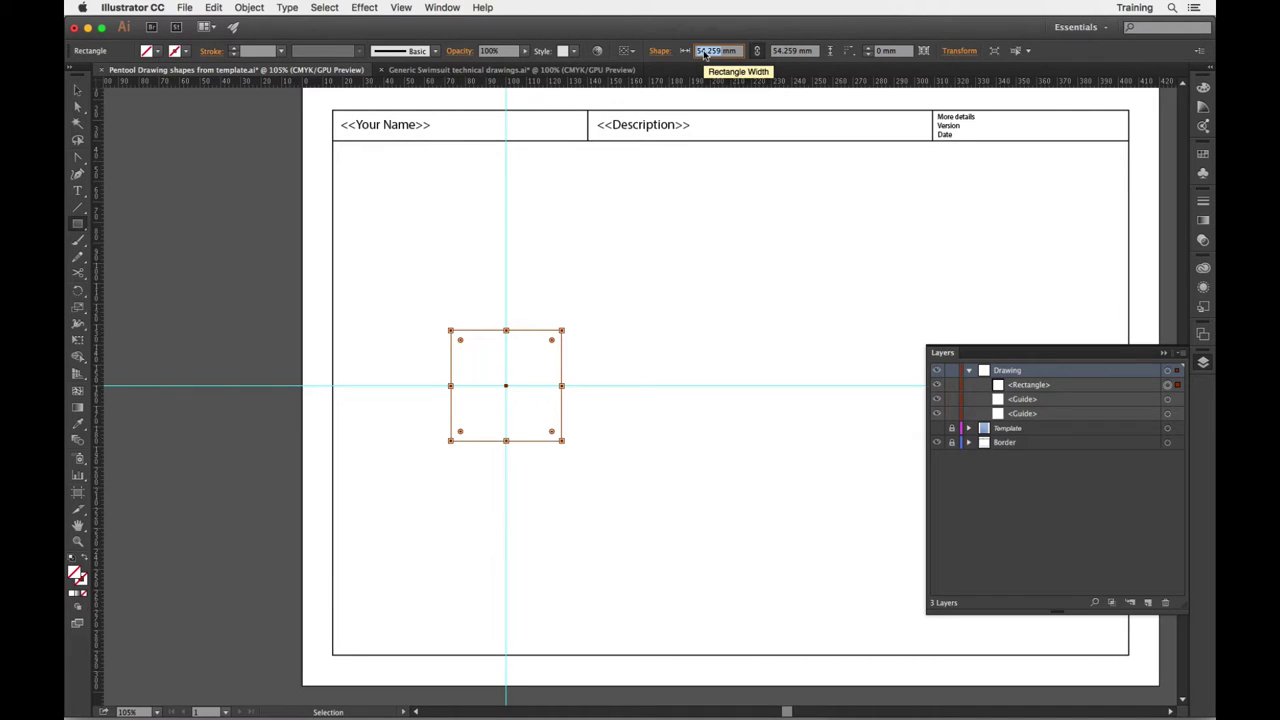
pyautogui.write('50')
pyautogui.press('Return')
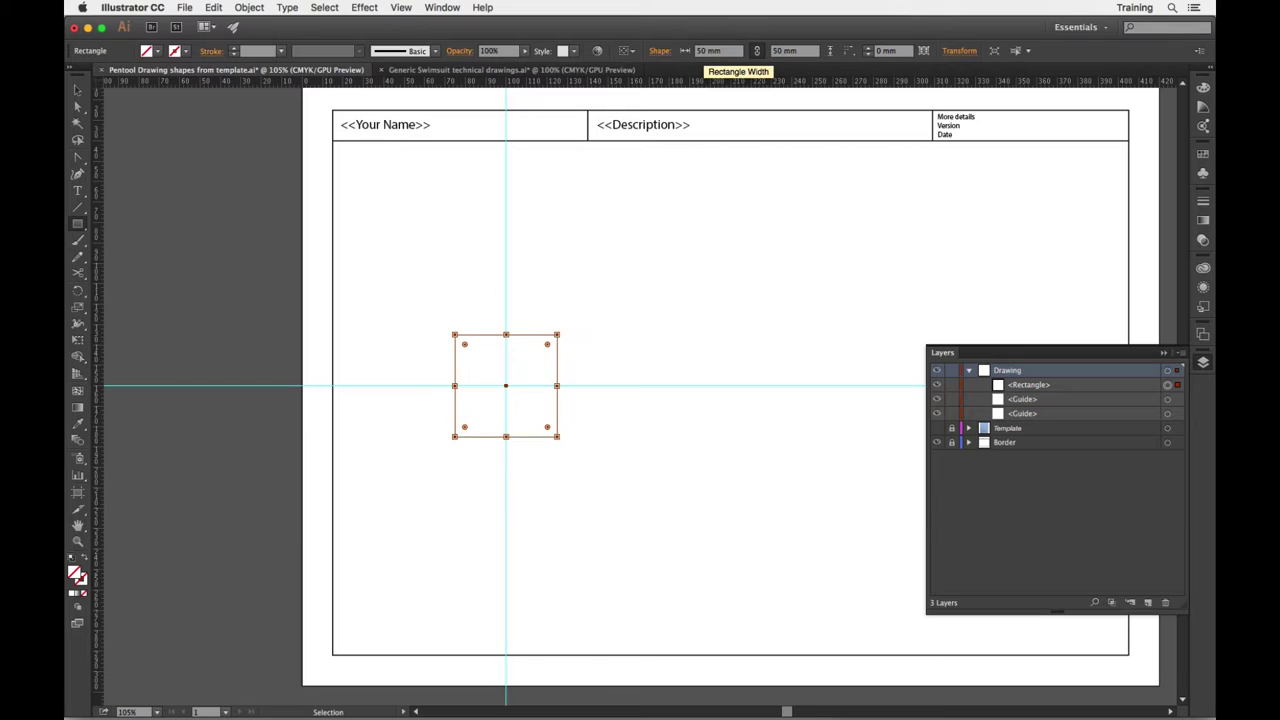
pyautogui.click(796, 51)
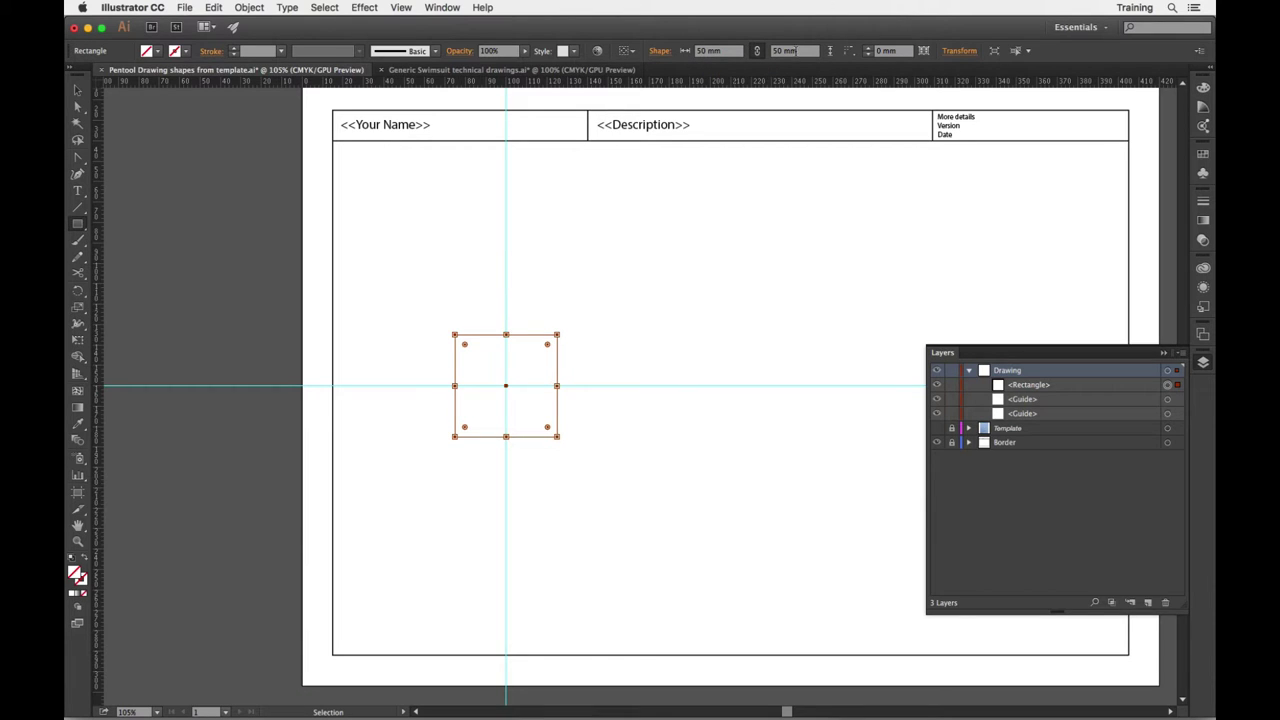
# Give the square a black 0.5 mm stroke.
pyautogui.click(186, 54)
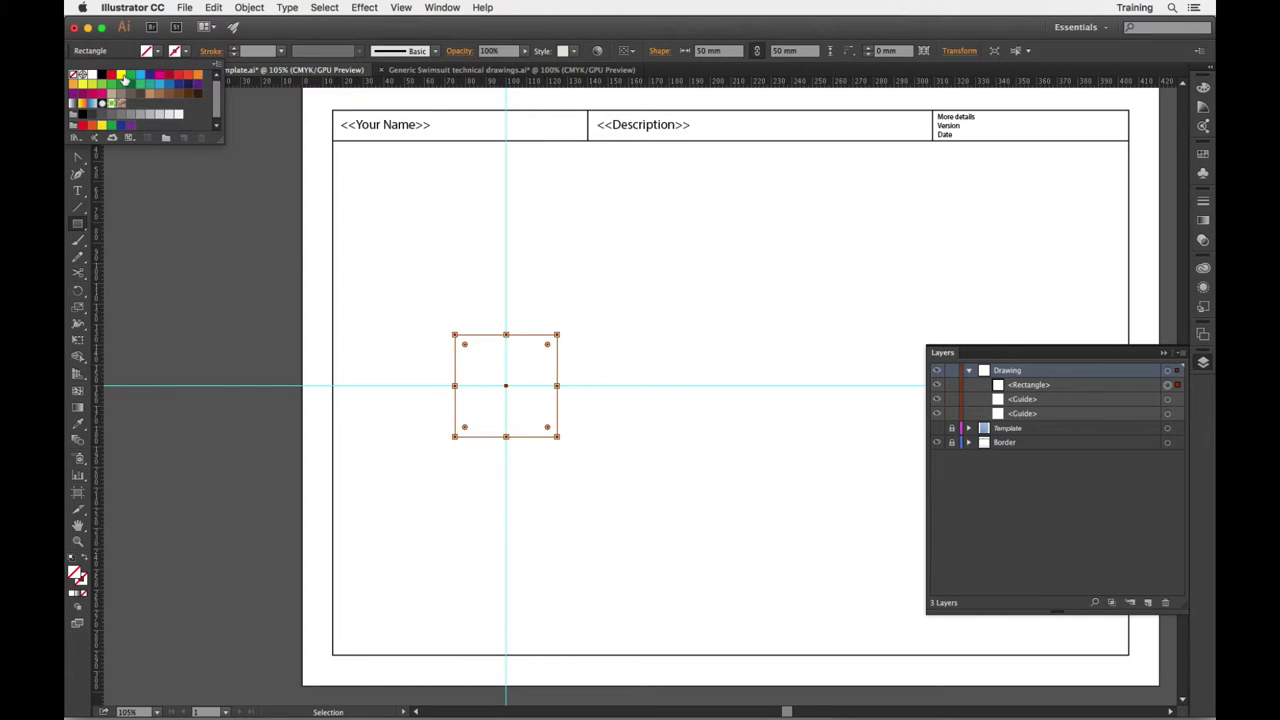
pyautogui.click(101, 75)
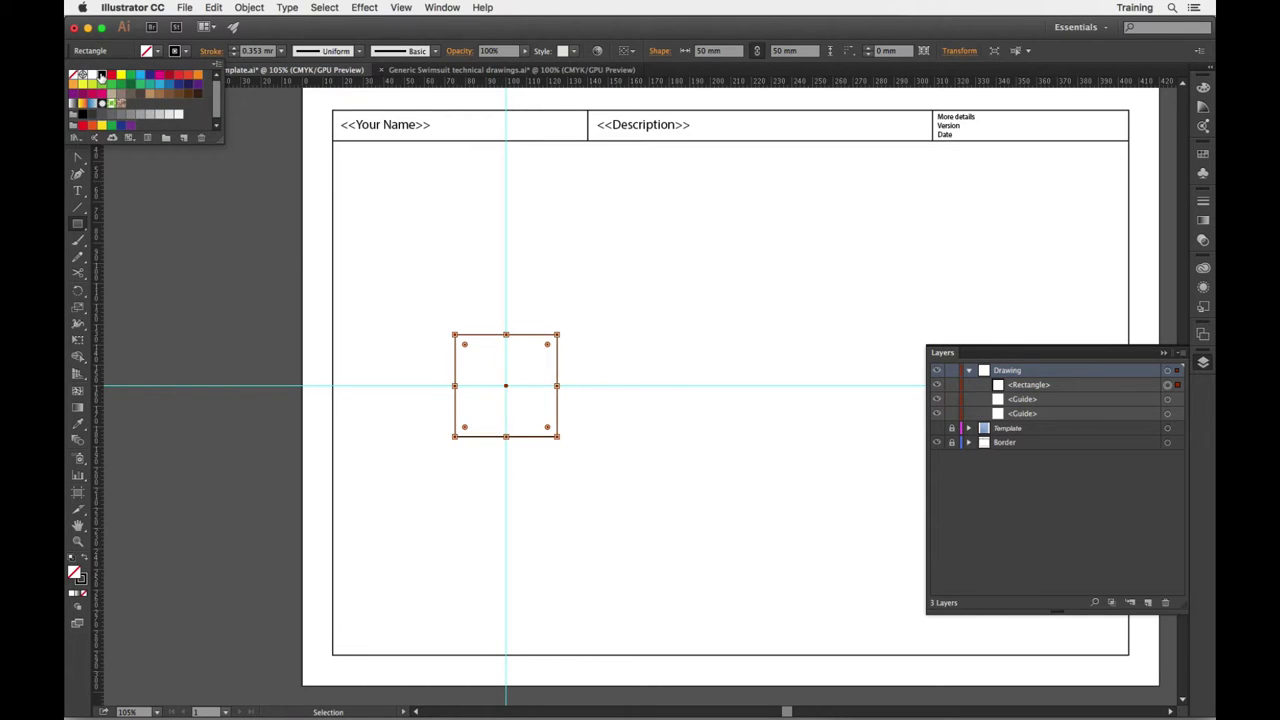
pyautogui.click(281, 51)
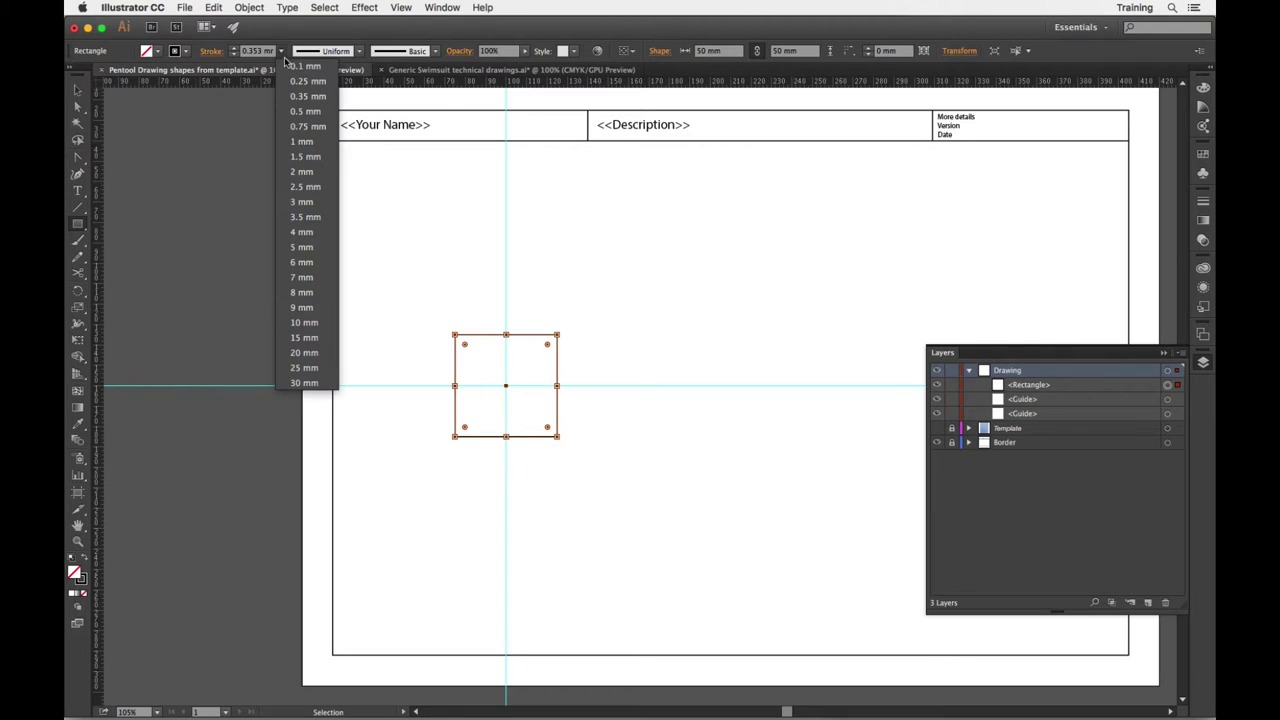
pyautogui.click(306, 111)
# Drag the square's top-left anchor inward toward the centre with Direct Selection.
pyautogui.press('v')
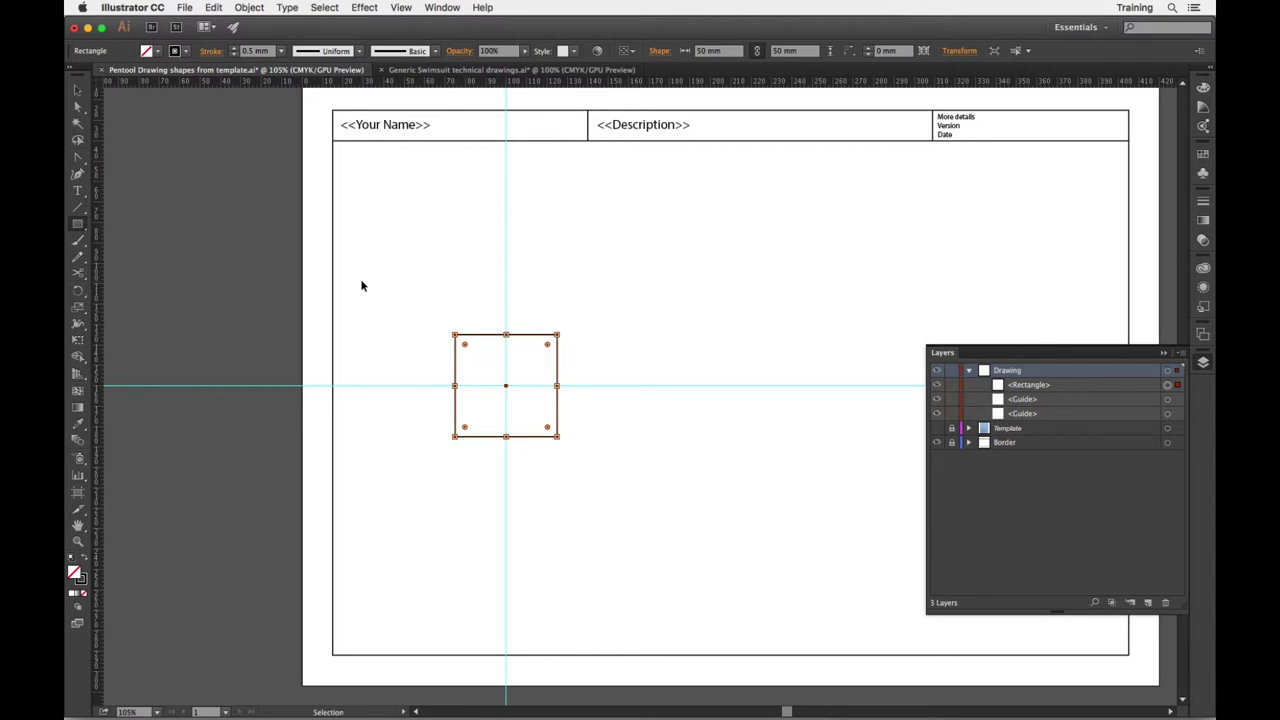
pyautogui.press('super+equal')
pyautogui.press('super+equal')
pyautogui.moveTo(361, 281); pyautogui.dragTo(453, 286)
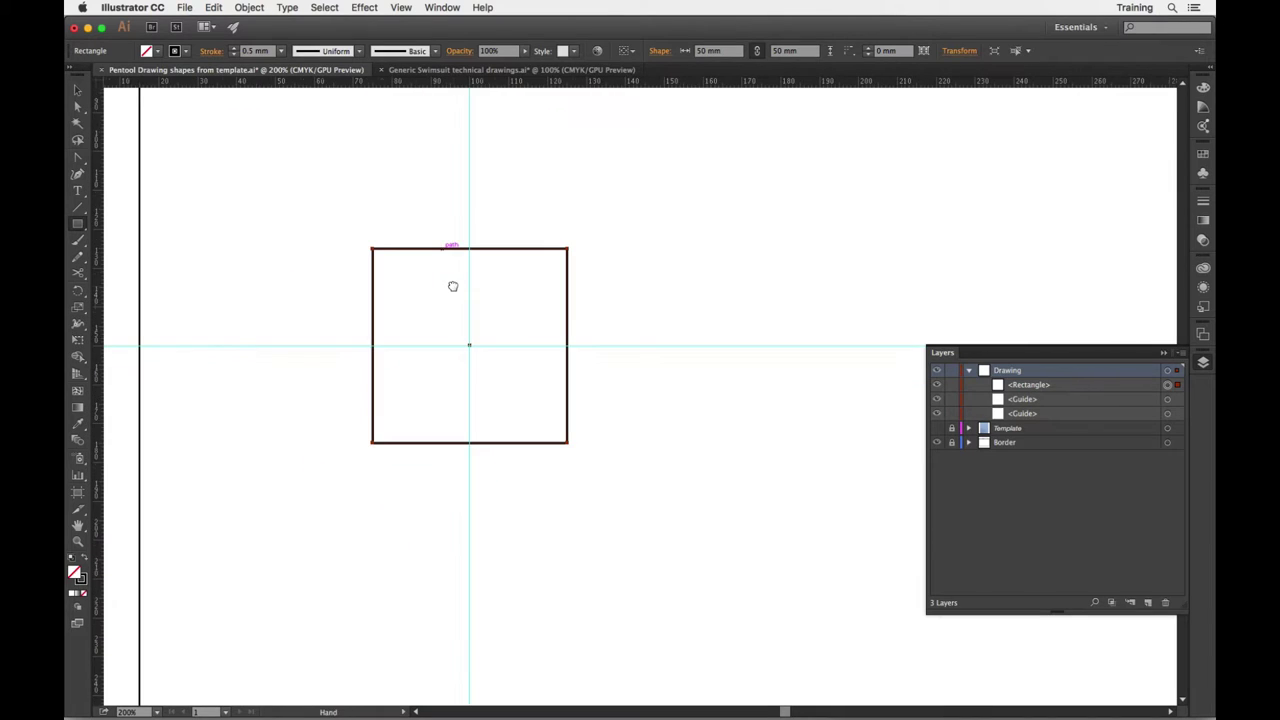
pyautogui.press('m')
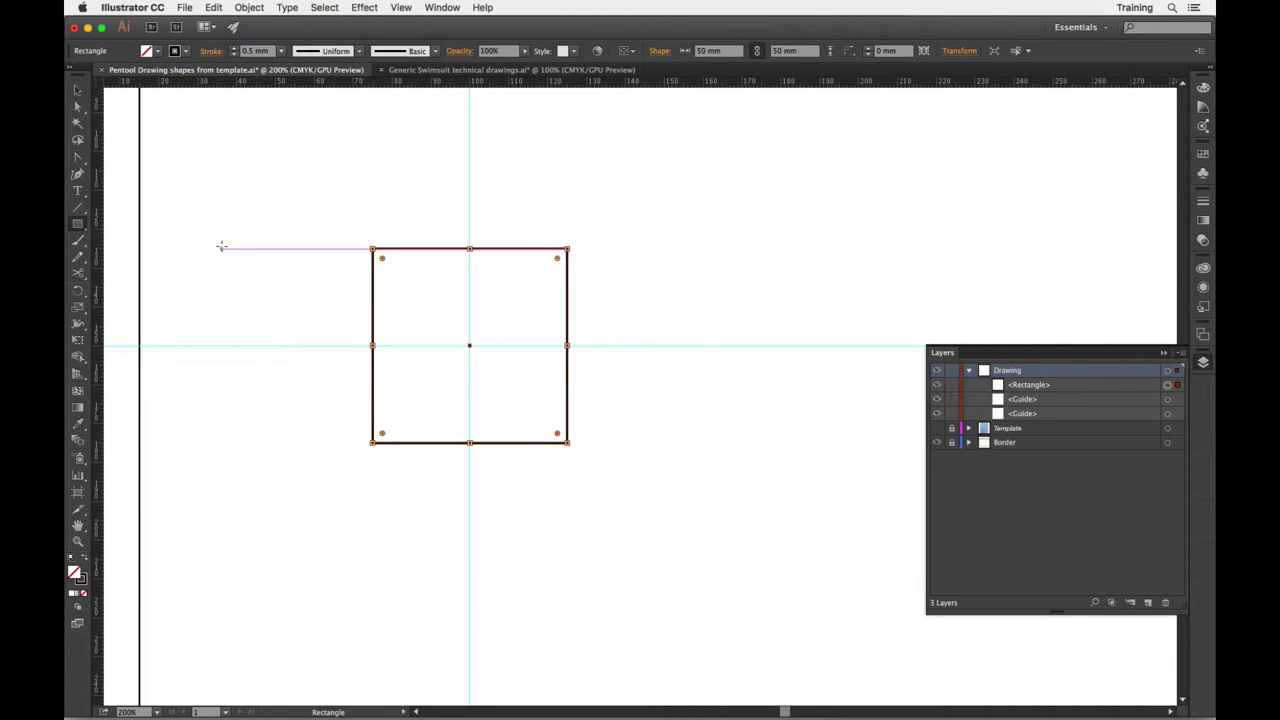
pyautogui.click(78, 107)
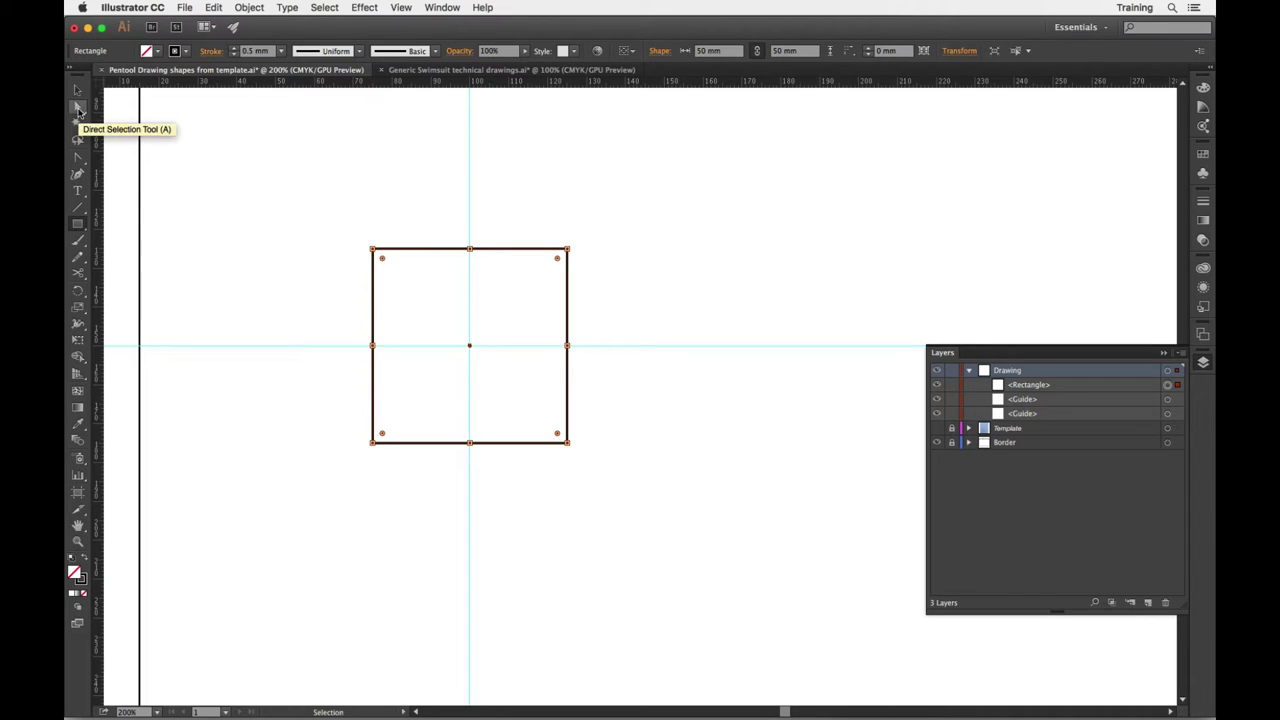
pyautogui.click(78, 108)
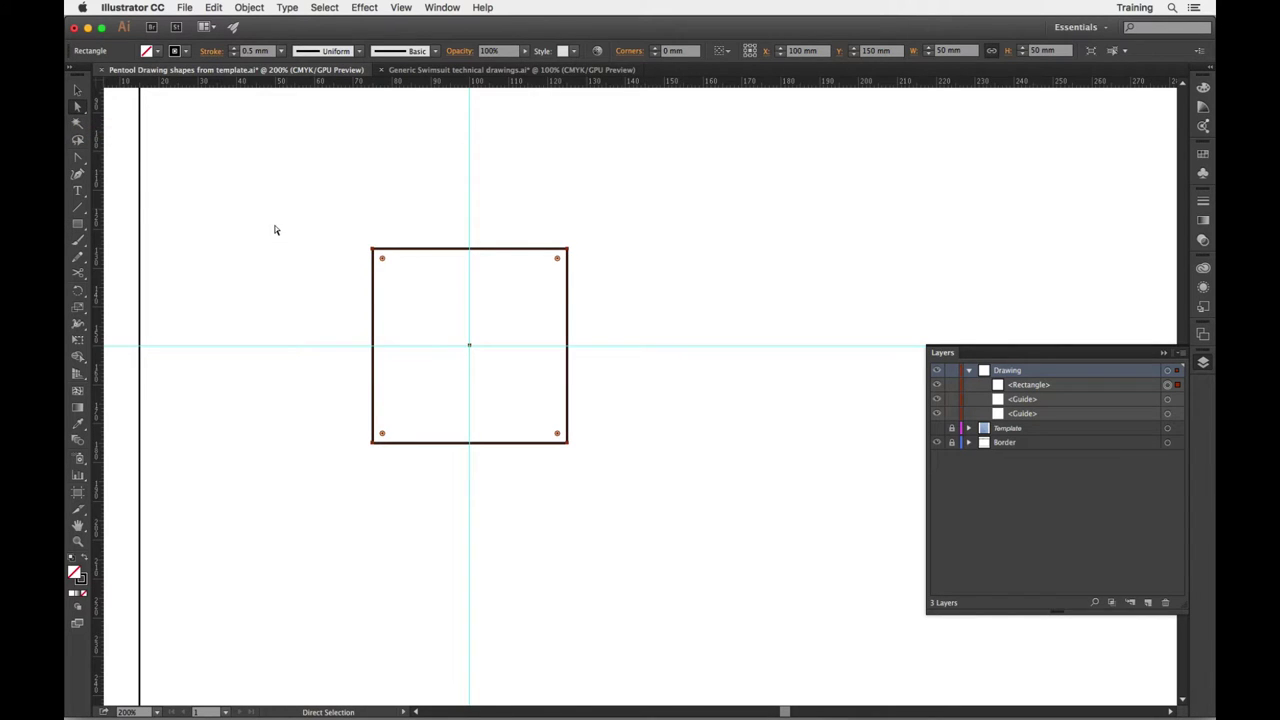
pyautogui.click(196, 247)
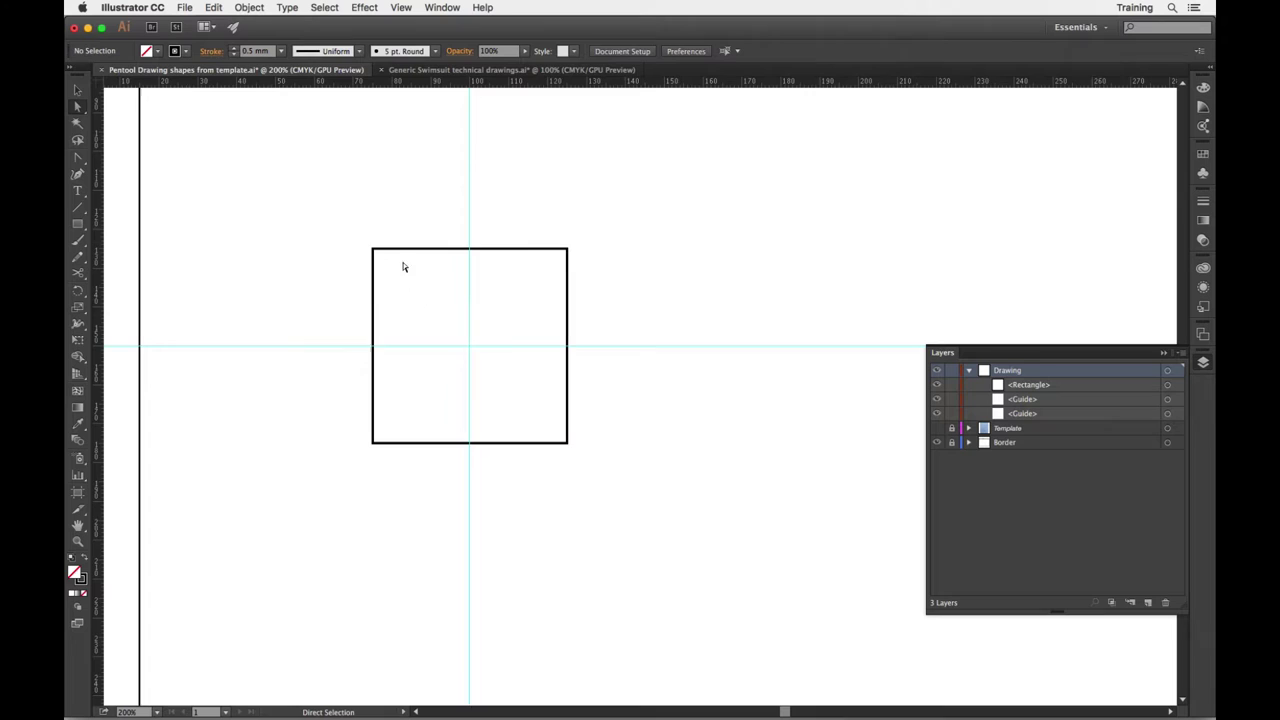
pyautogui.click(373, 250)
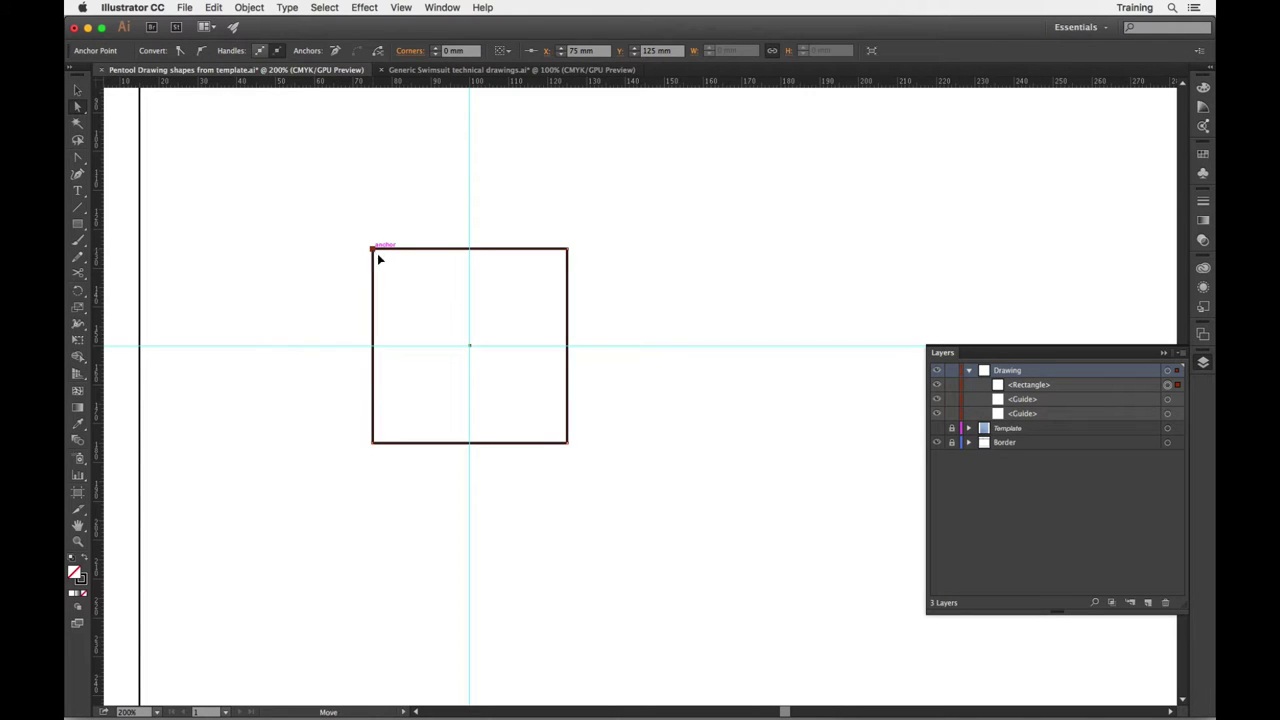
pyautogui.moveTo(377, 254); pyautogui.dragTo(512, 402)
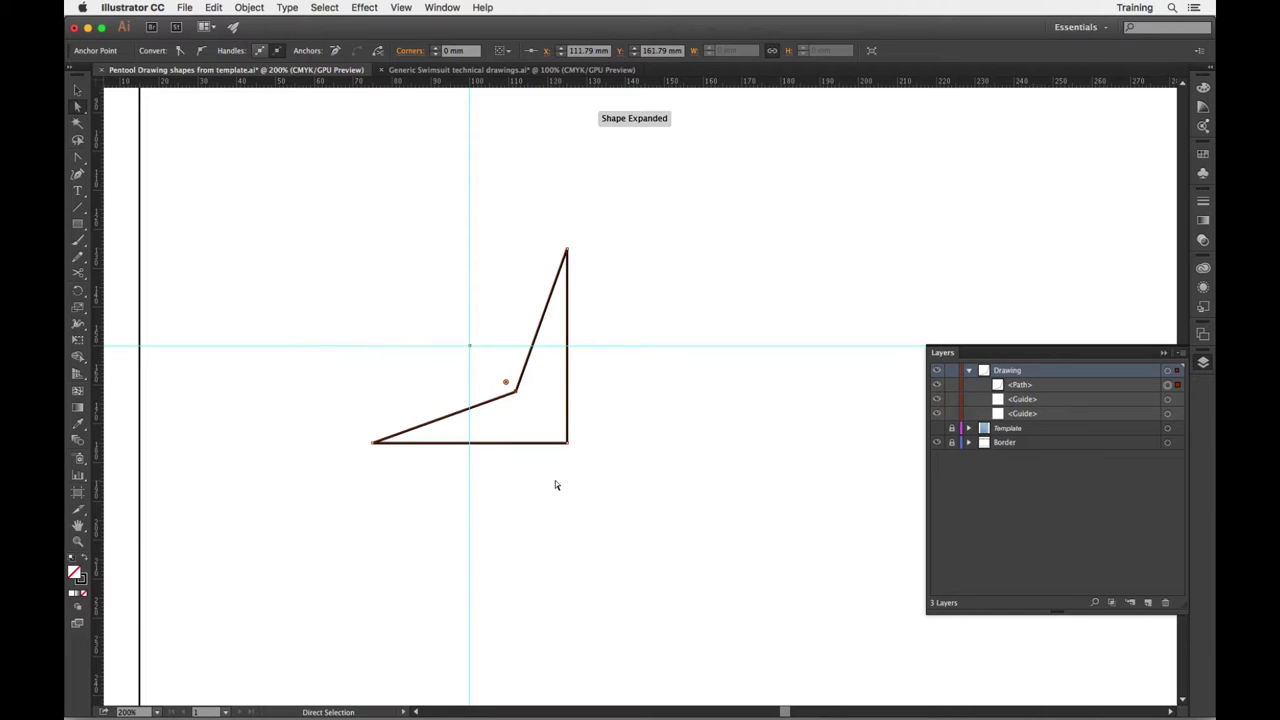
# Drag the spike up-left so its bottom-right corner sits on the guide crossing.
pyautogui.click(219, 224)
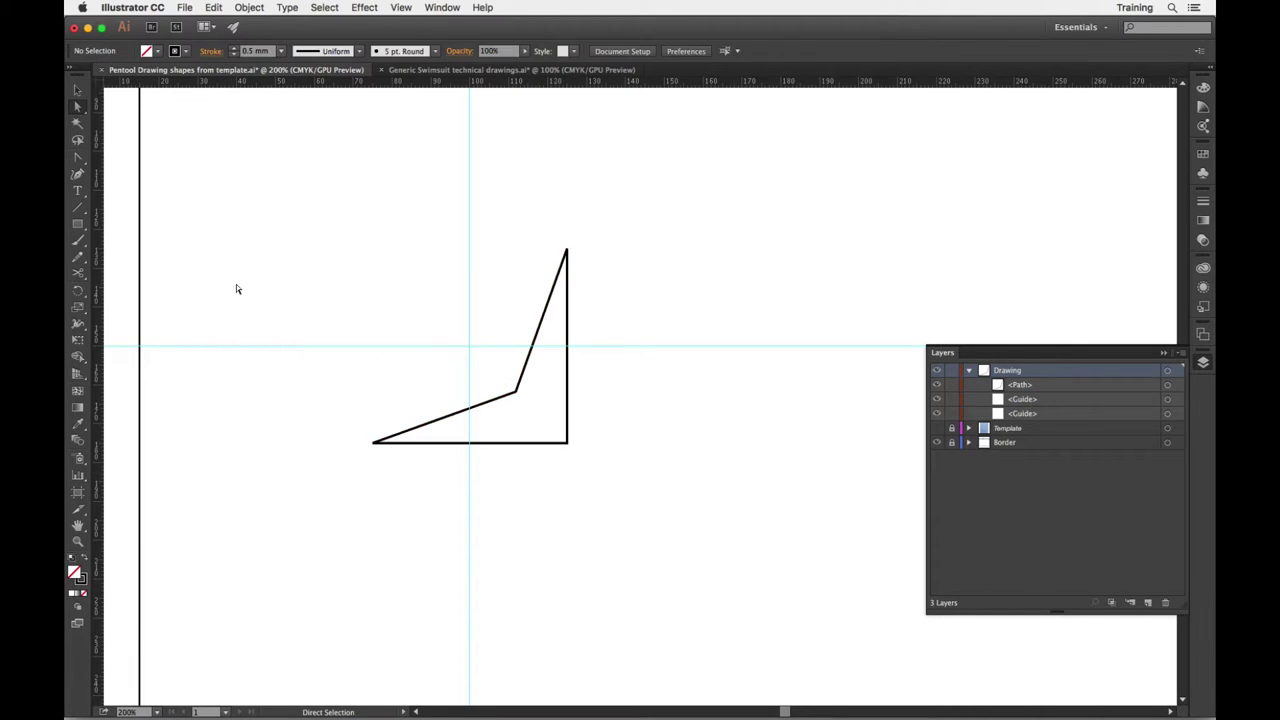
pyautogui.click(80, 92)
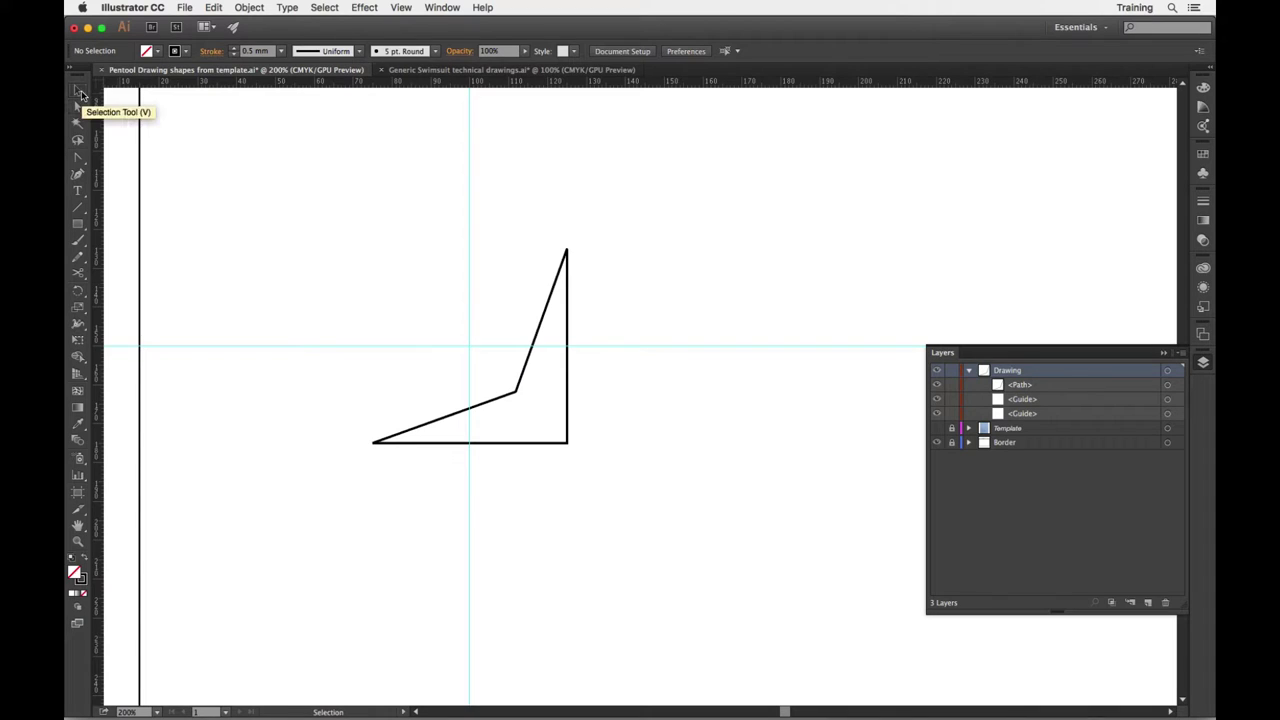
pyautogui.click(569, 369)
pyautogui.moveTo(569, 369); pyautogui.dragTo(472, 287)
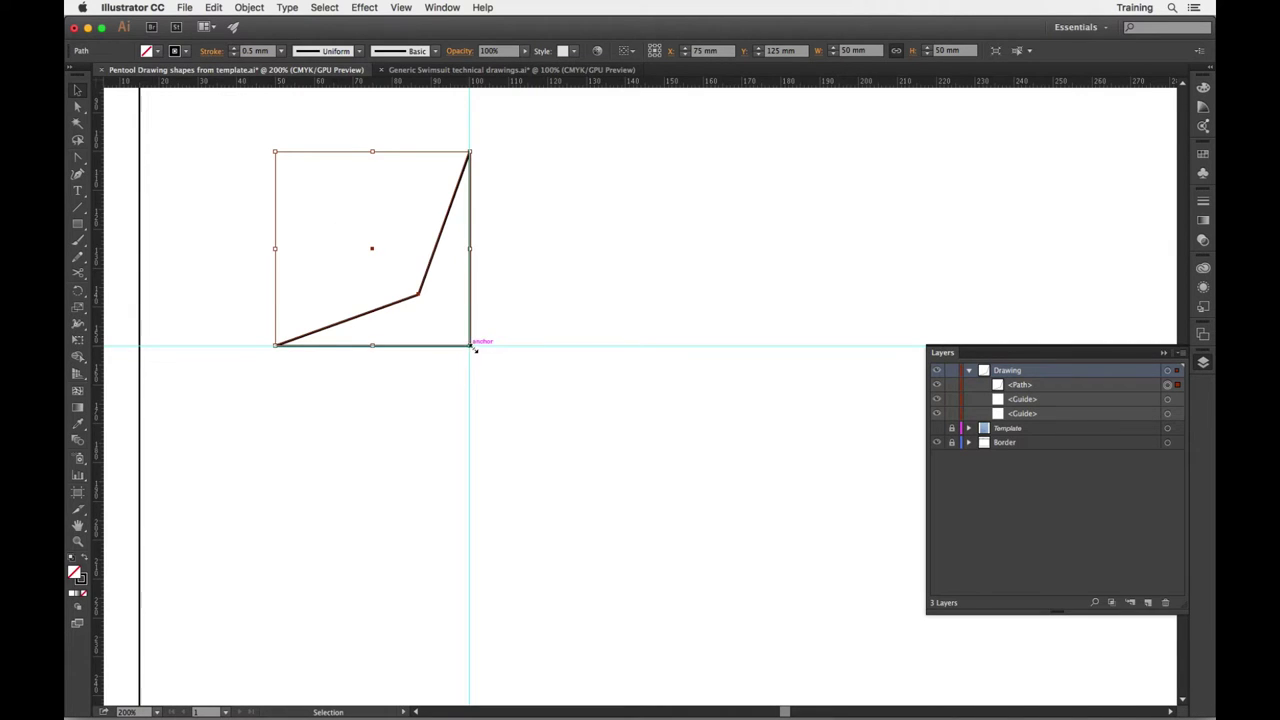
# Use the centre reference point and place the spike at X 97 mm, Y 147 mm.
pyautogui.click(655, 50)
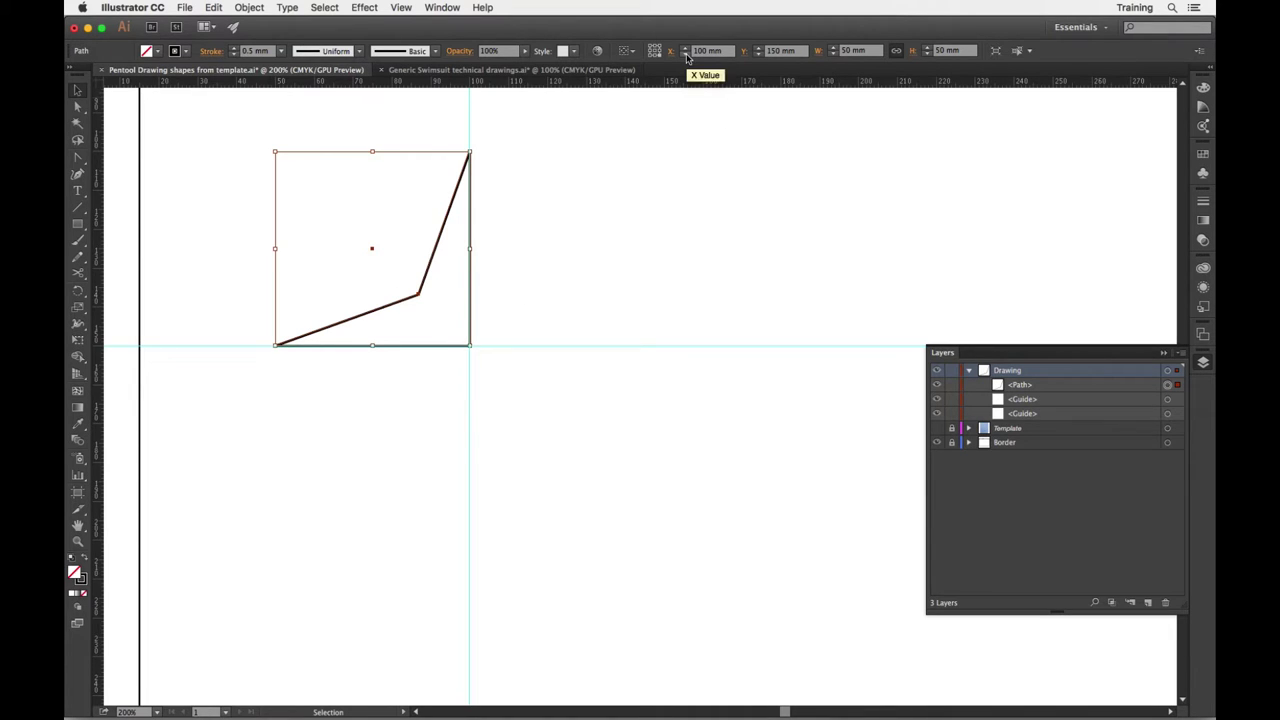
pyautogui.click(686, 55)
pyautogui.click(686, 55)
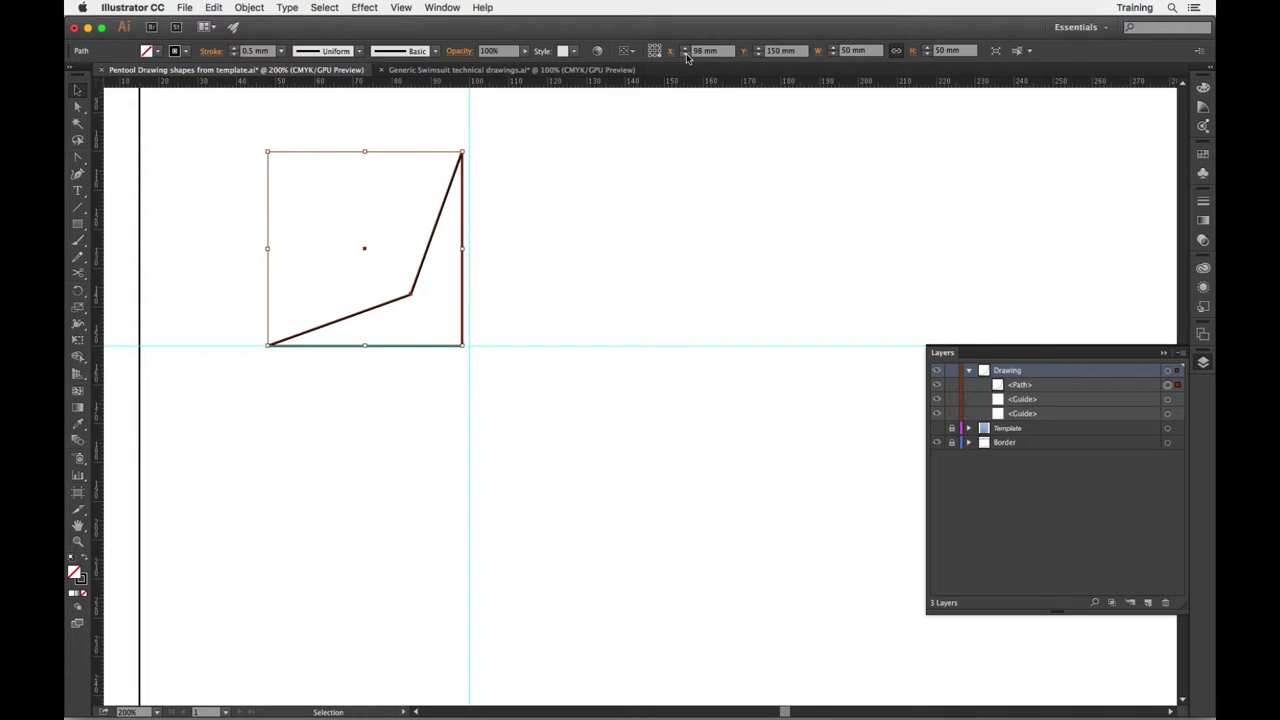
pyautogui.click(686, 55)
pyautogui.click(686, 55)
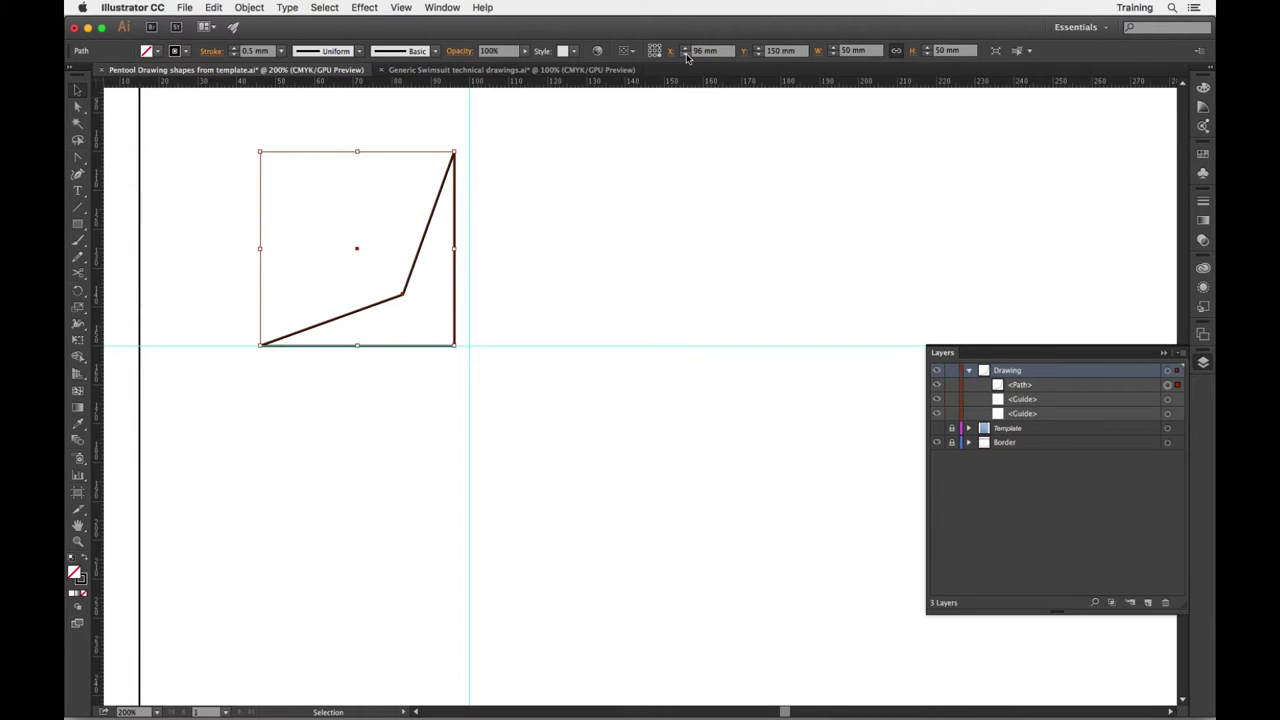
pyautogui.click(758, 55)
pyautogui.click(758, 55)
pyautogui.click(758, 55)
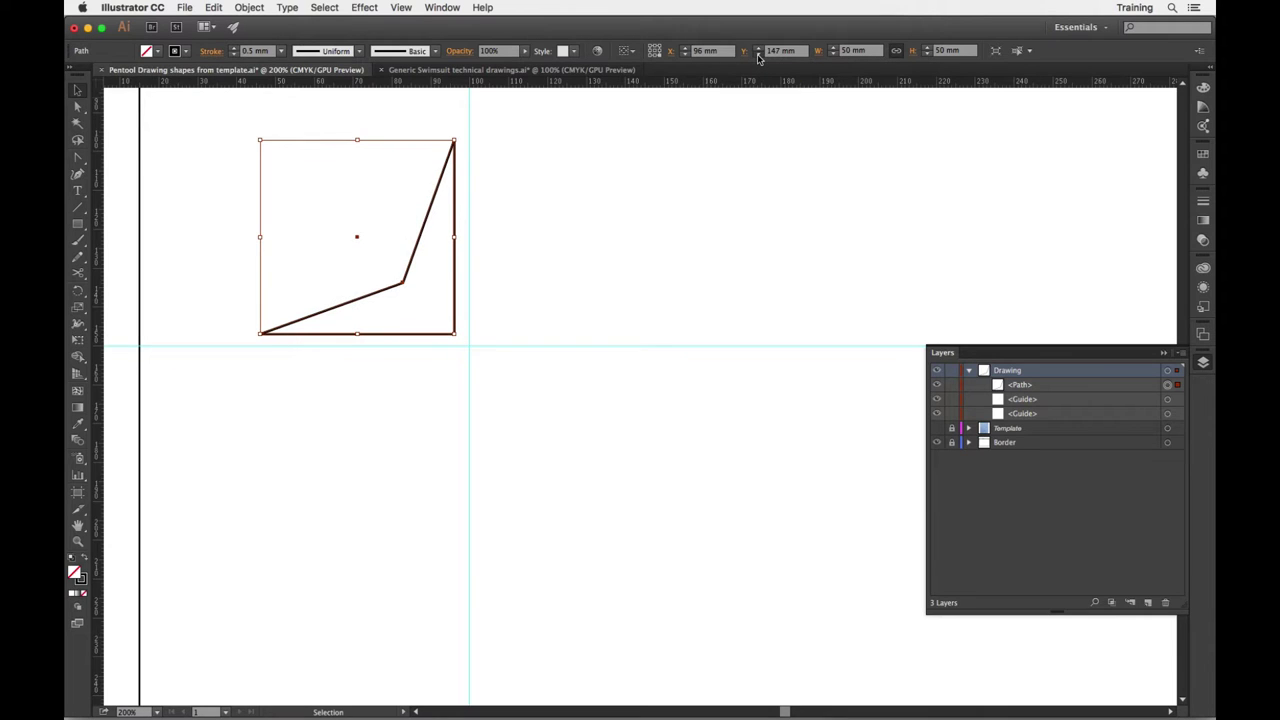
pyautogui.click(758, 55)
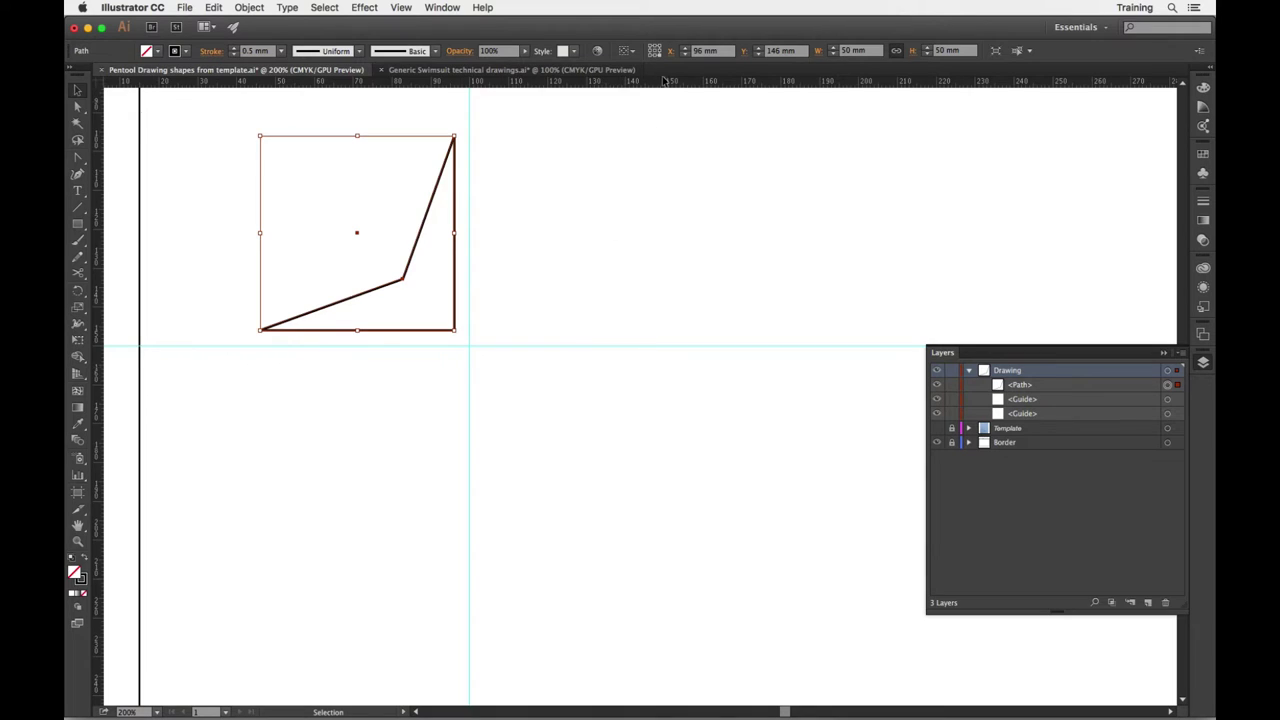
pyautogui.click(686, 51)
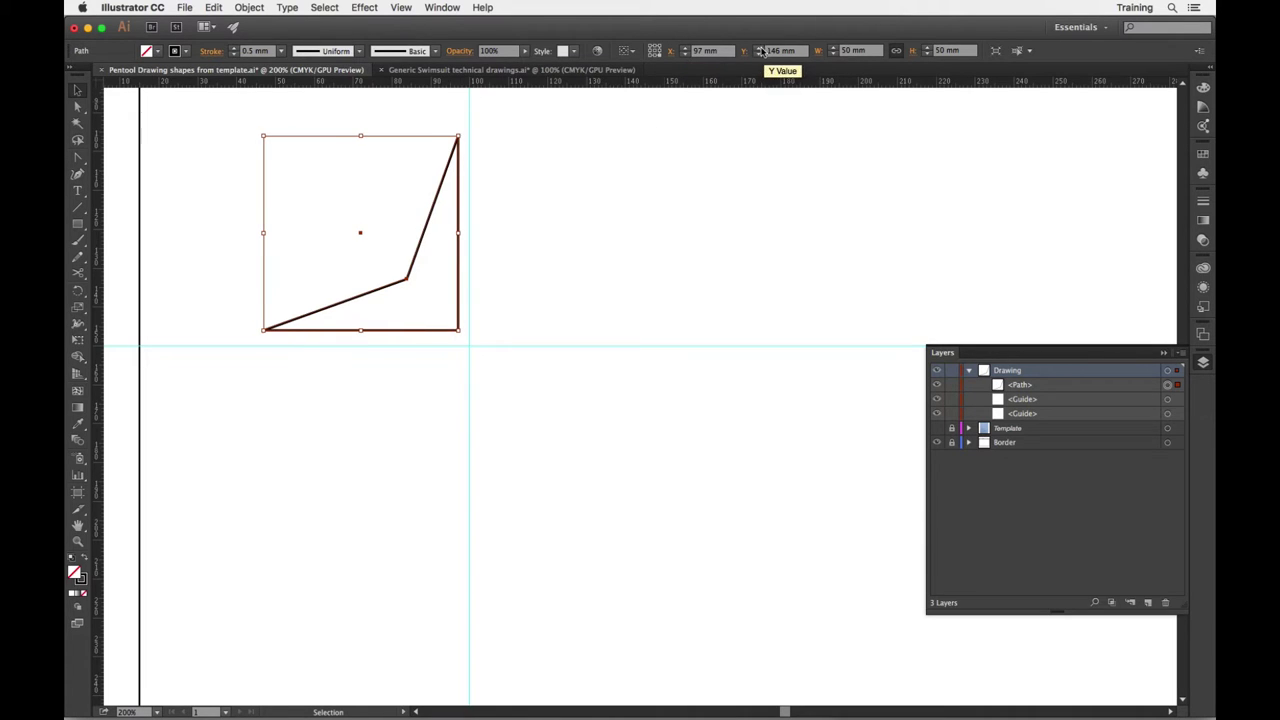
pyautogui.click(760, 49)
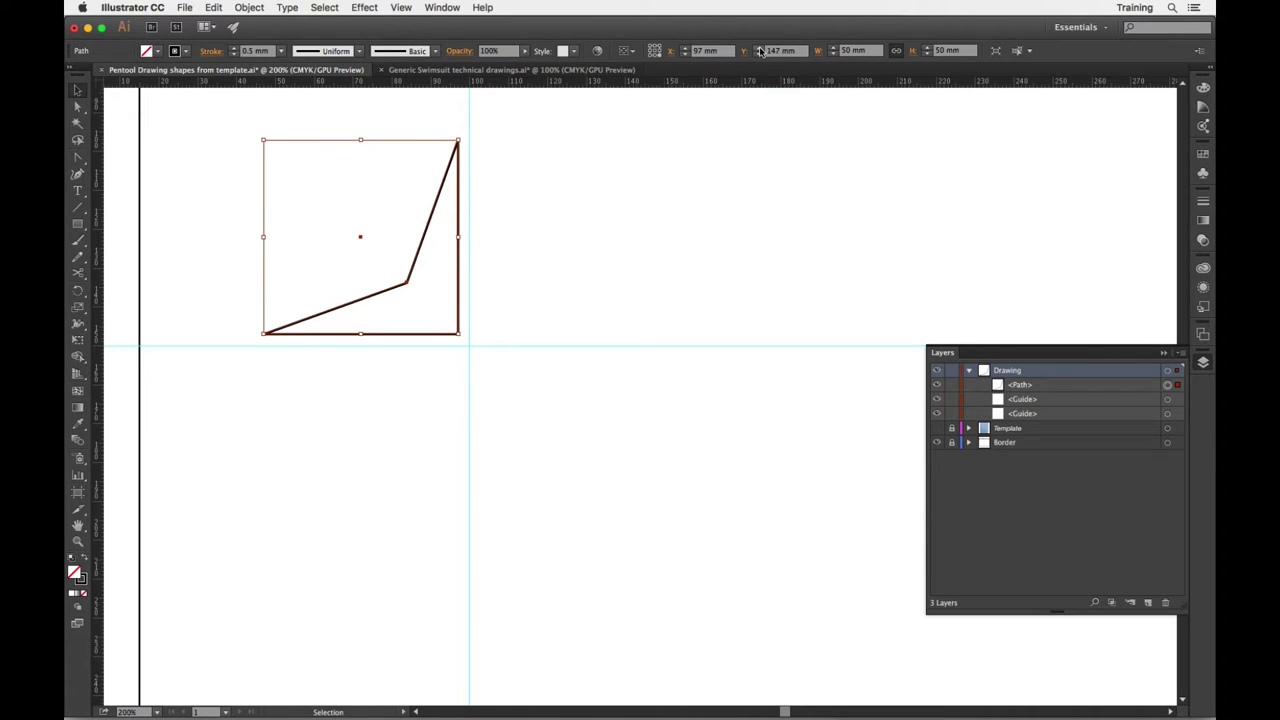
pyautogui.click(561, 252)
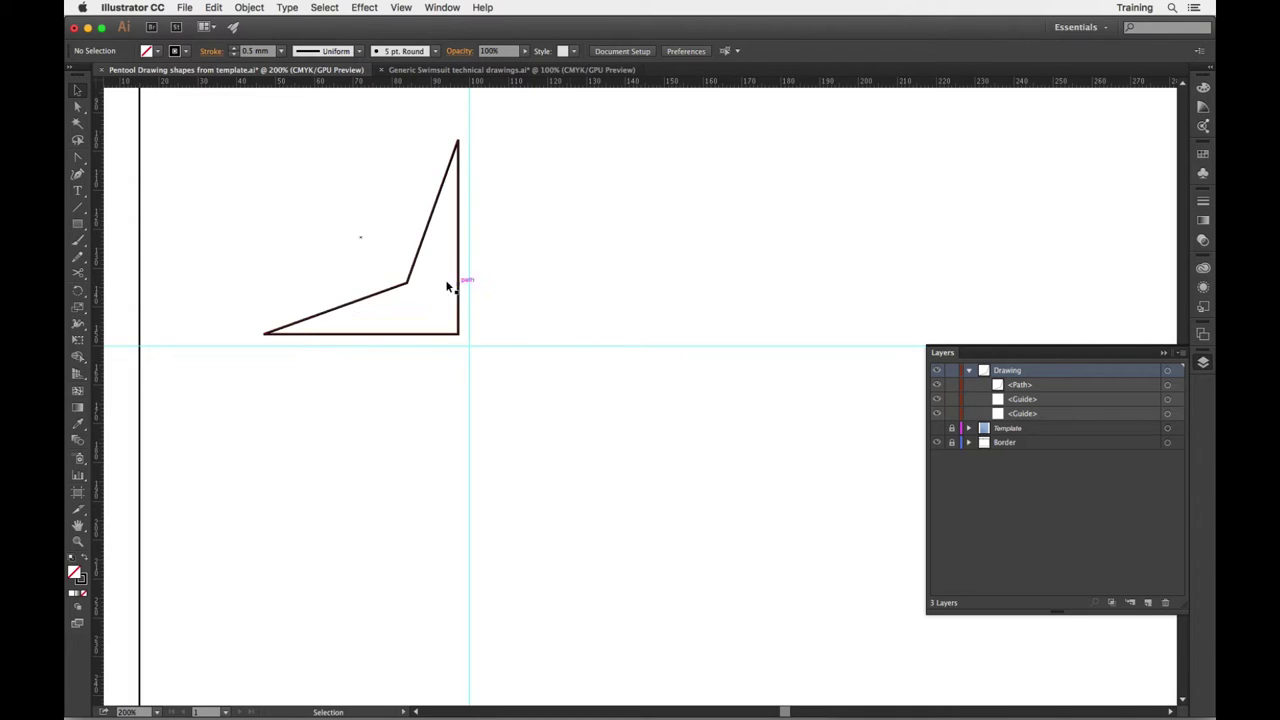
# Reflect a copy of the spike across the vertical guide on a vertical axis.
pyautogui.click(458, 243)
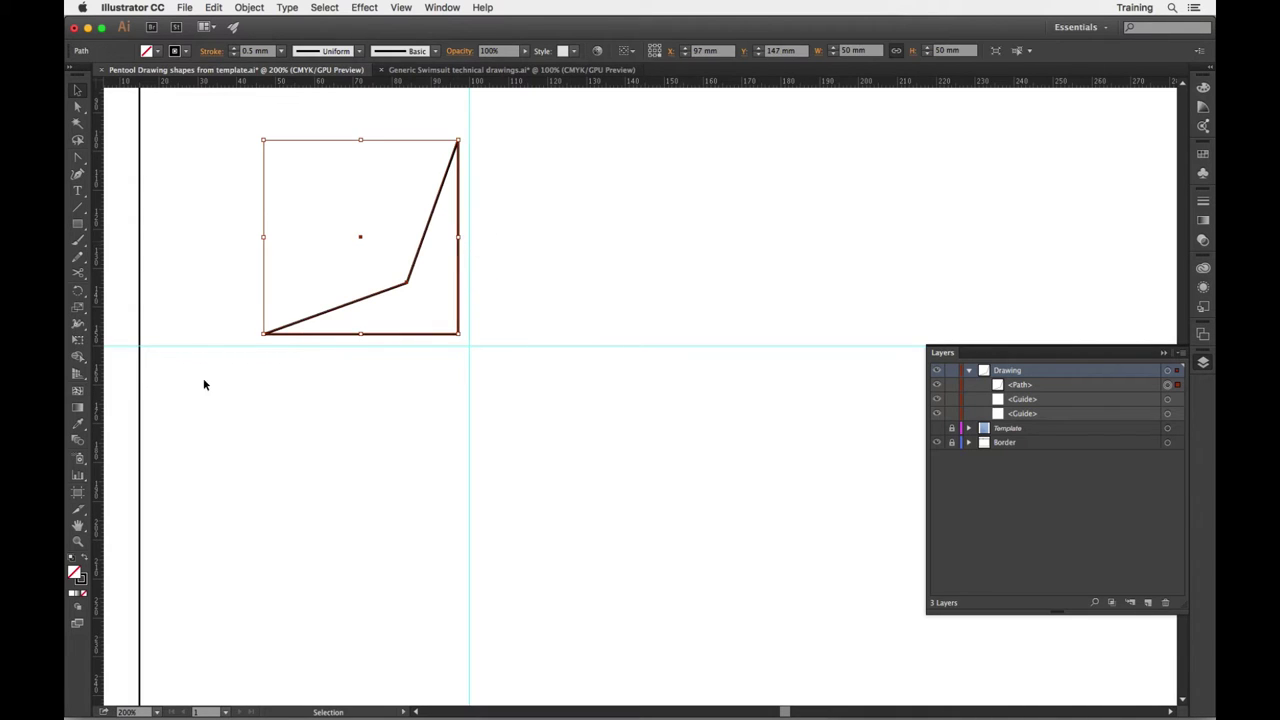
pyautogui.click(79, 294)
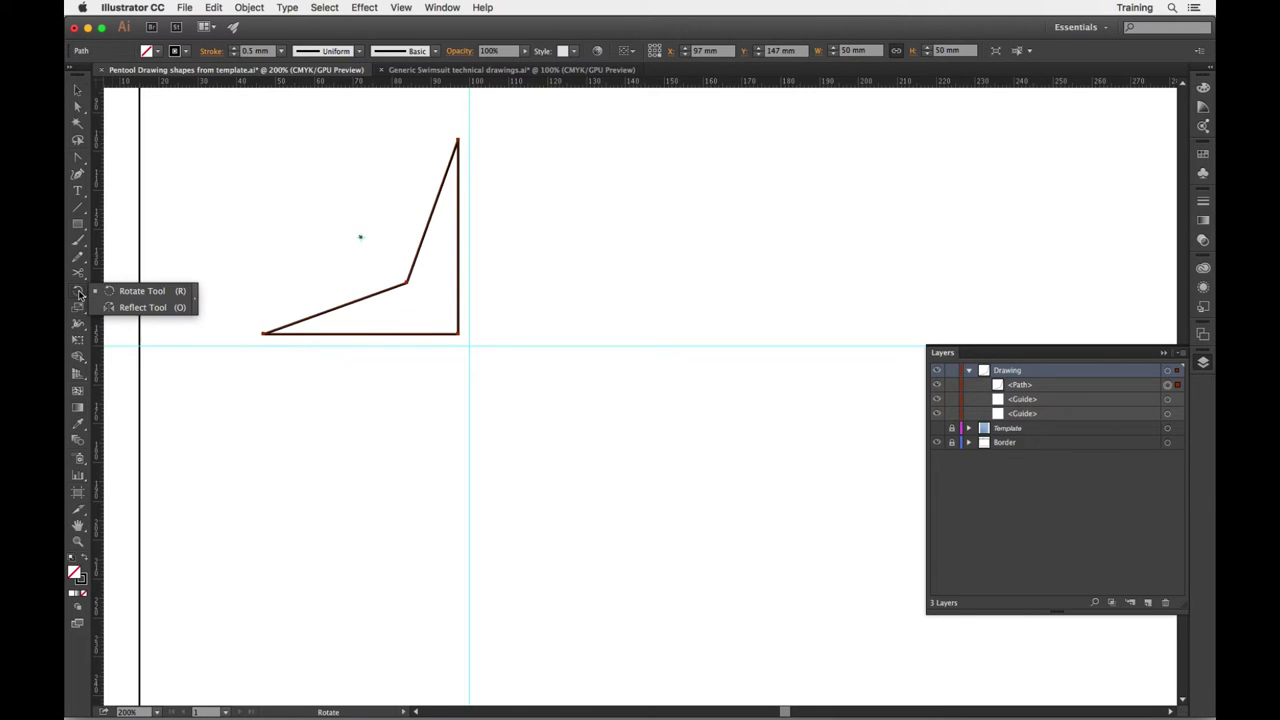
pyautogui.click(143, 308)
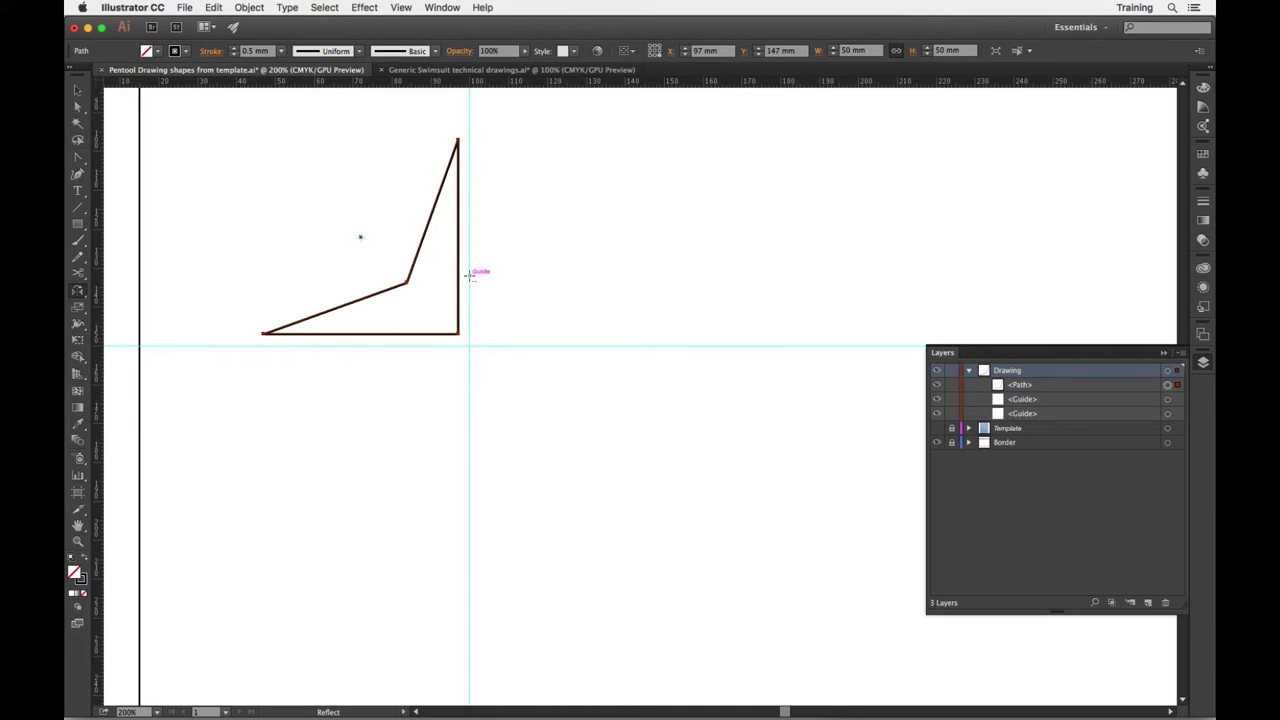
pyautogui.keyDown('alt'); pyautogui.click(470, 275); pyautogui.keyUp('alt')
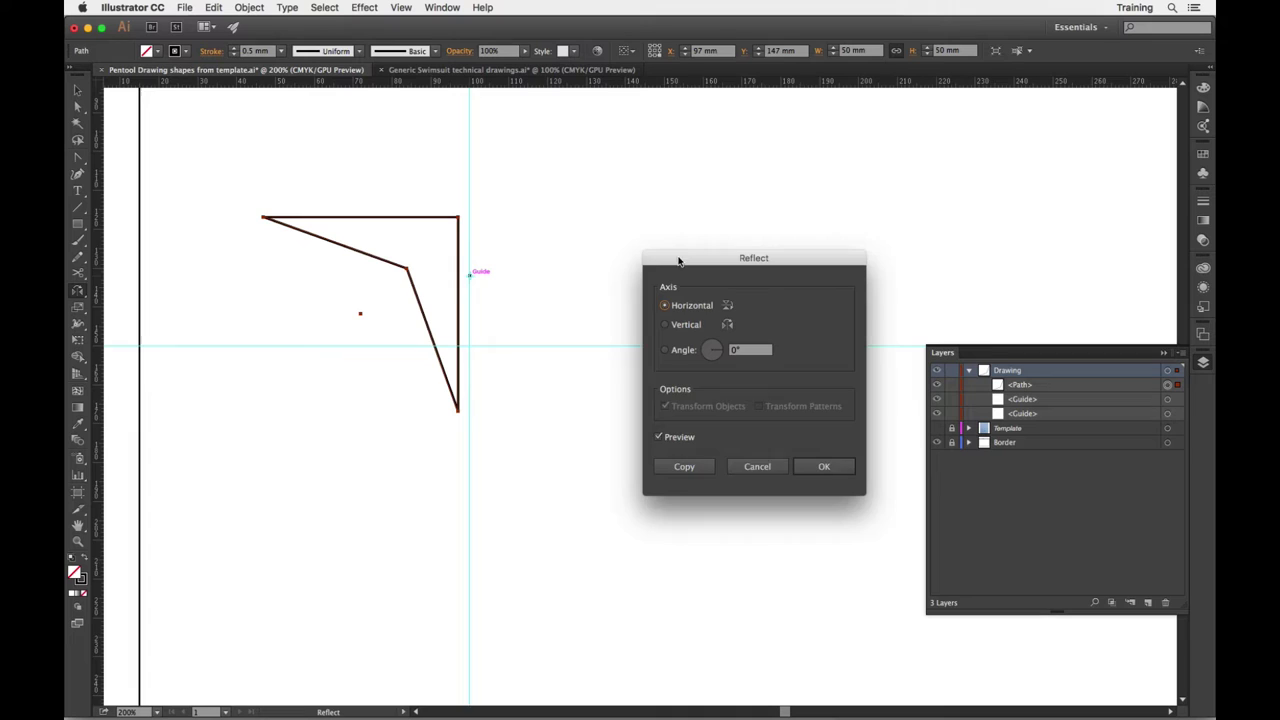
pyautogui.moveTo(678, 259); pyautogui.dragTo(651, 237)
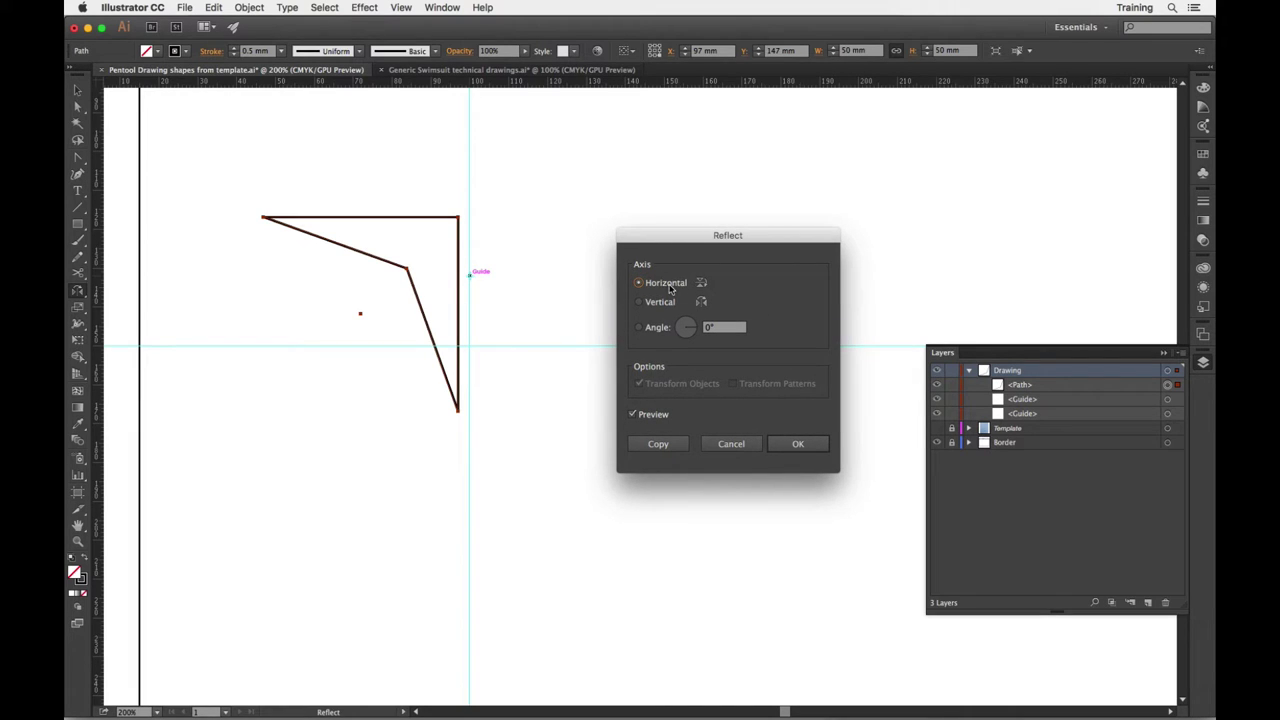
pyautogui.click(640, 303)
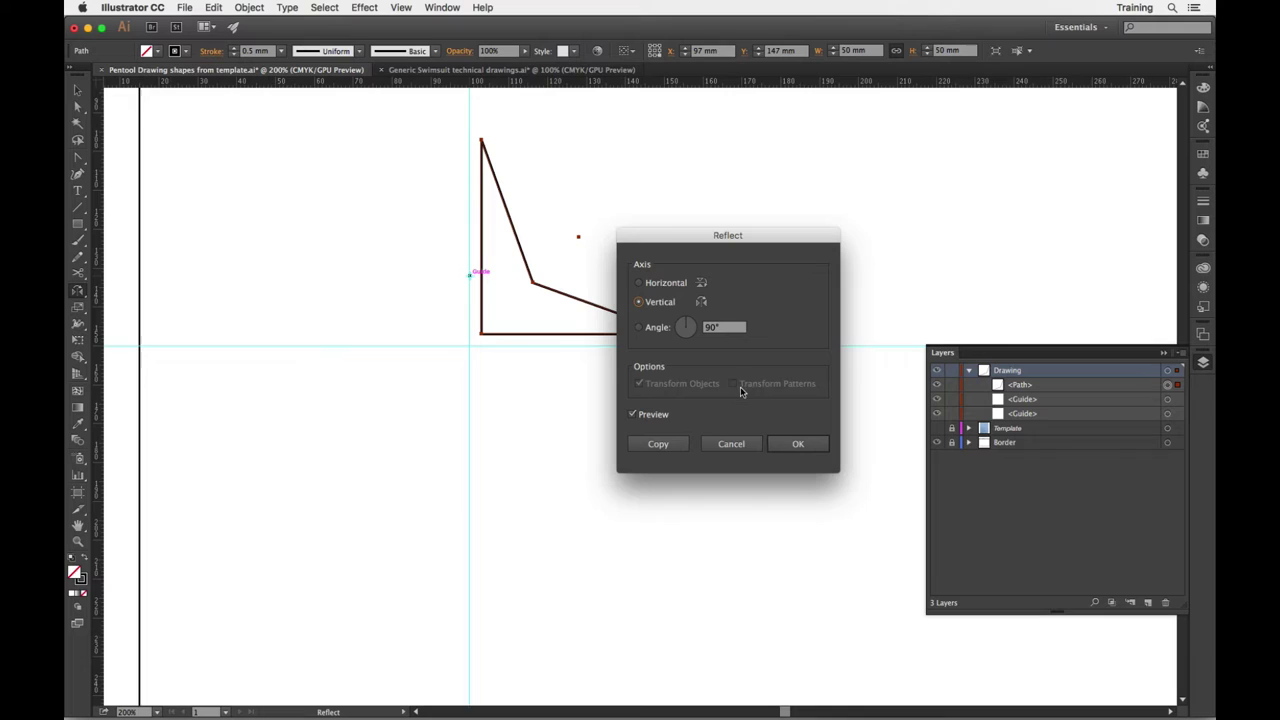
pyautogui.click(658, 444)
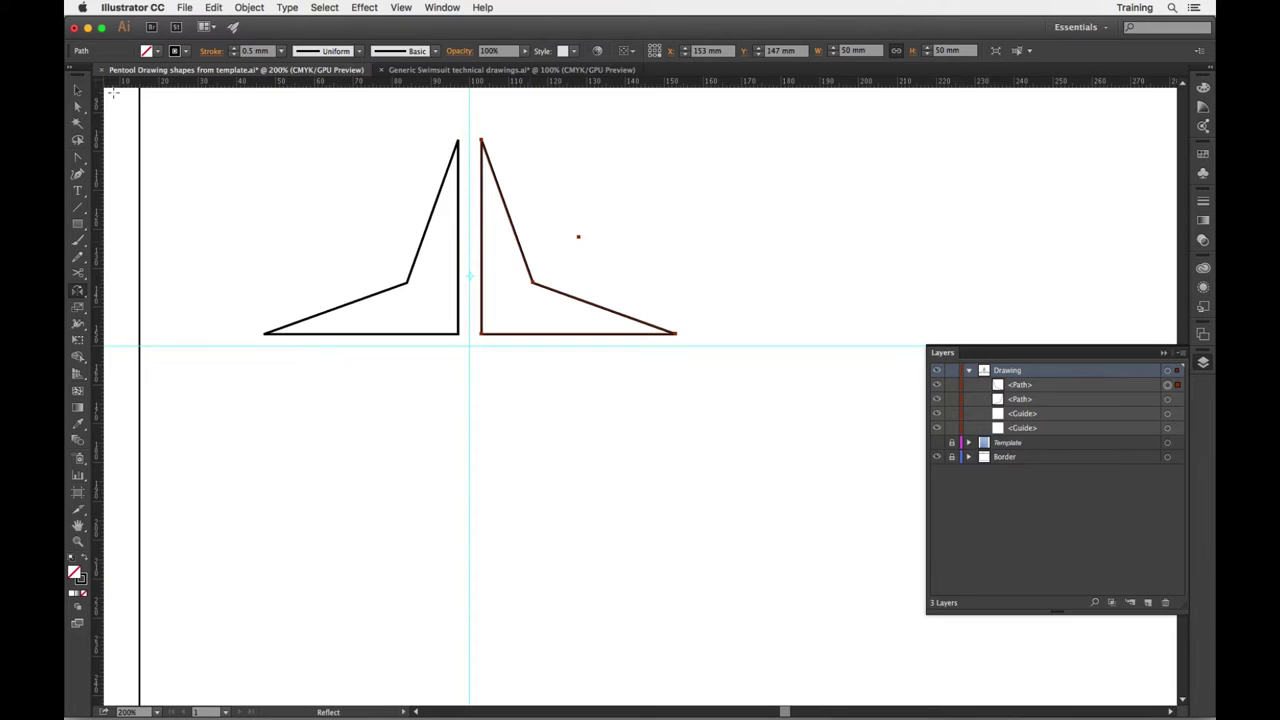
# Reflect copies of both spikes across the horizontal guide on a horizontal axis.
pyautogui.click(78, 90)
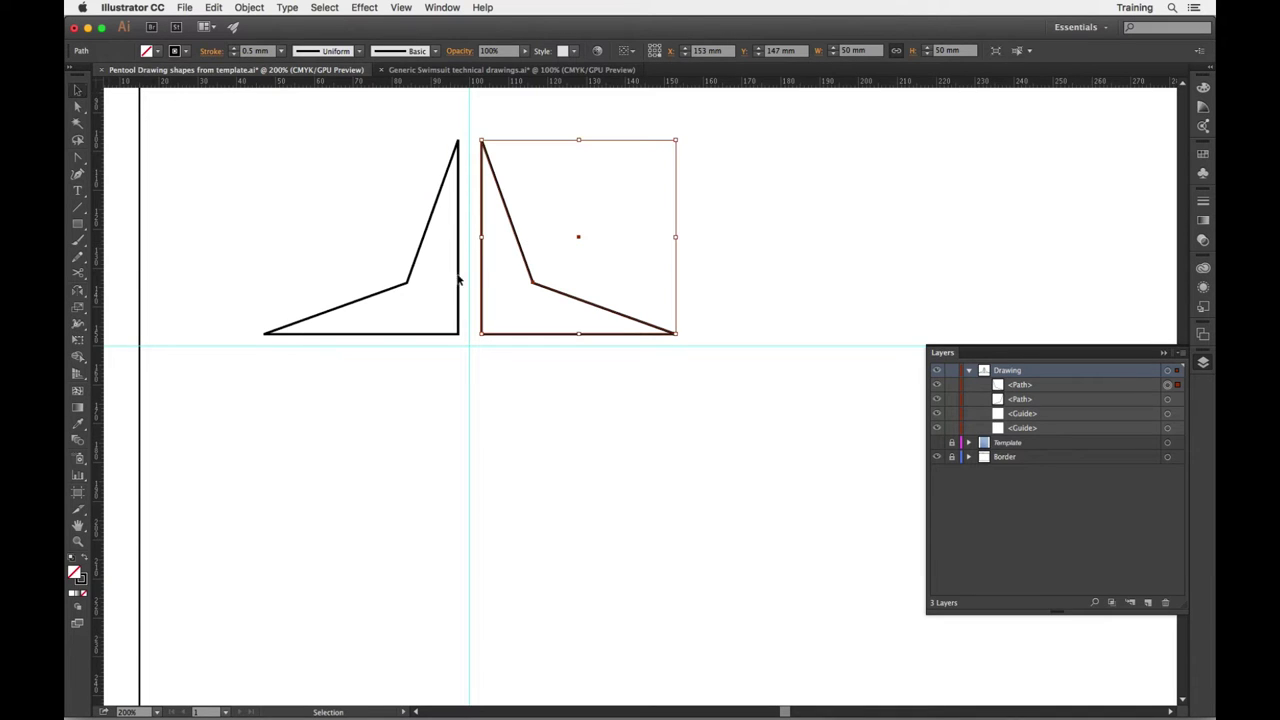
pyautogui.click(360, 193)
pyautogui.moveTo(360, 193); pyautogui.dragTo(547, 259)
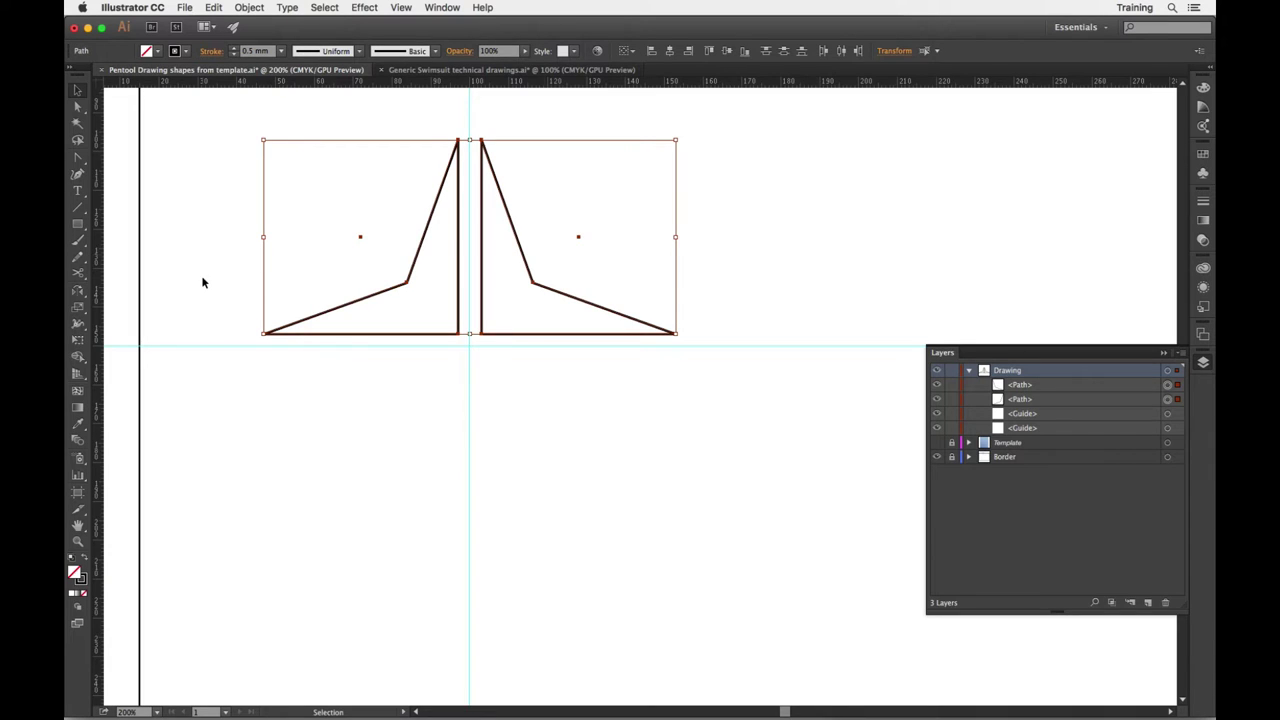
pyautogui.click(78, 291)
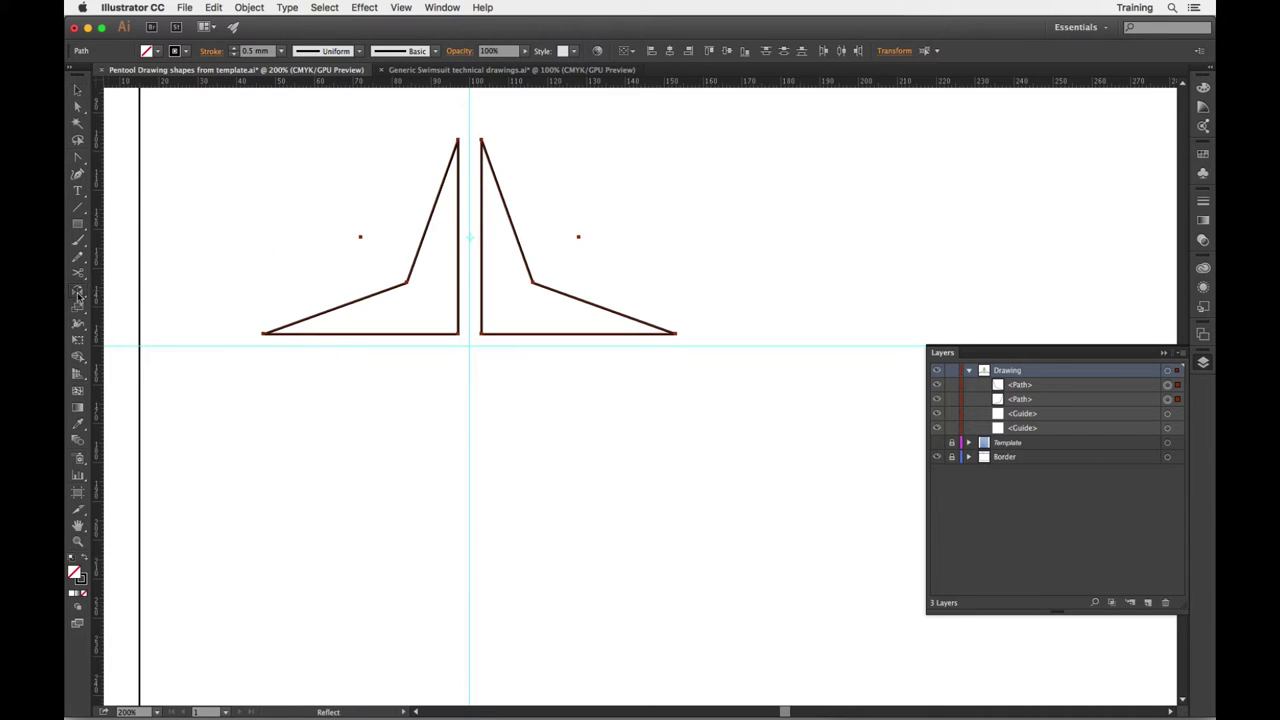
pyautogui.keyDown('alt'); pyautogui.click(494, 345); pyautogui.keyUp('alt')
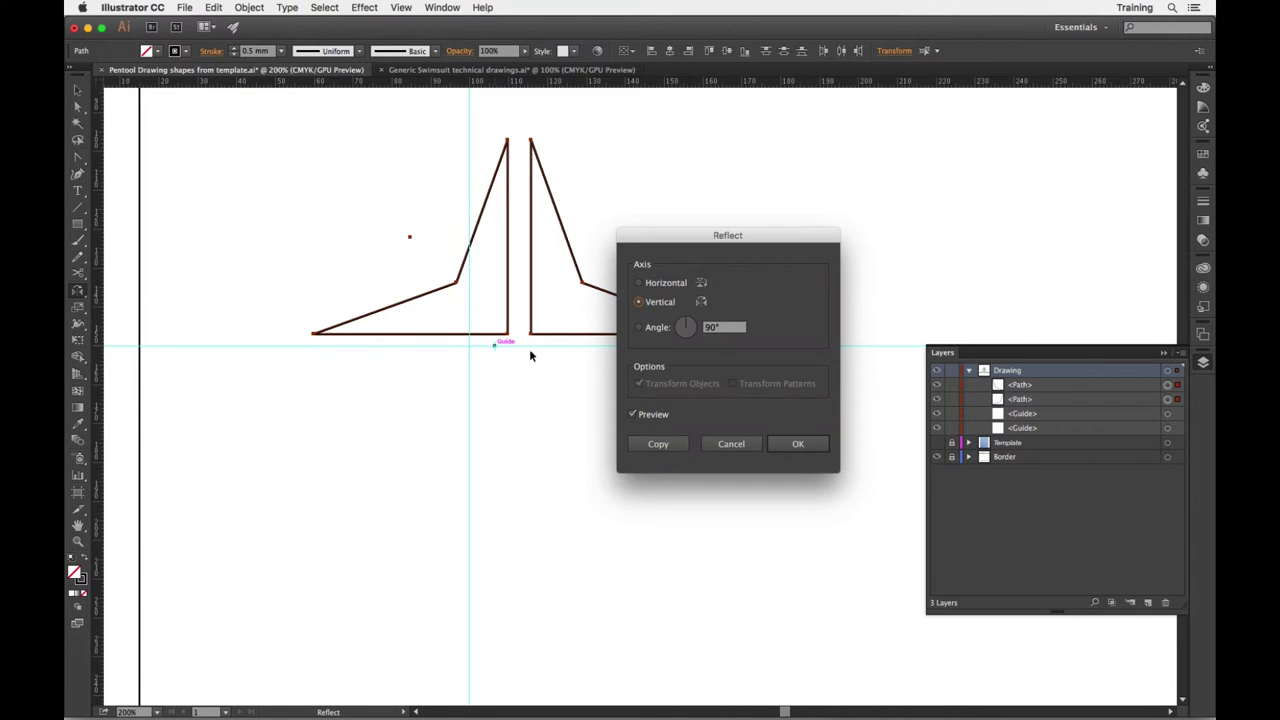
pyautogui.click(655, 286)
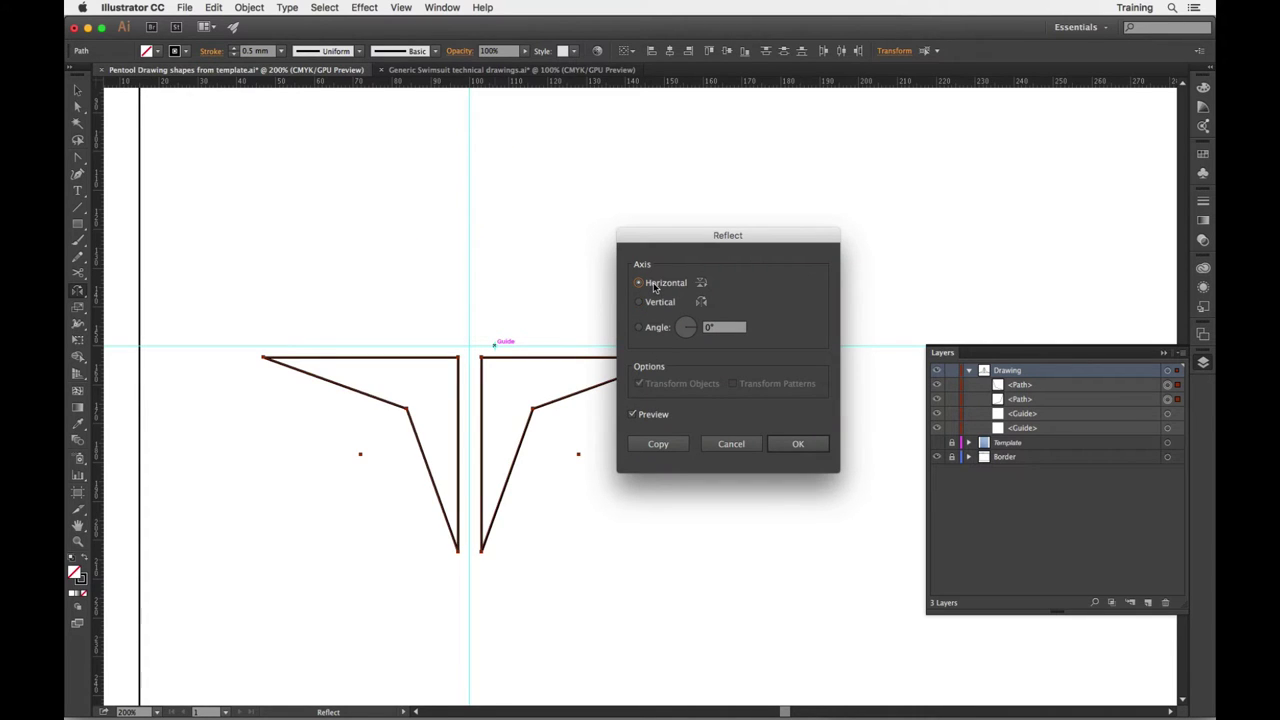
pyautogui.click(657, 444)
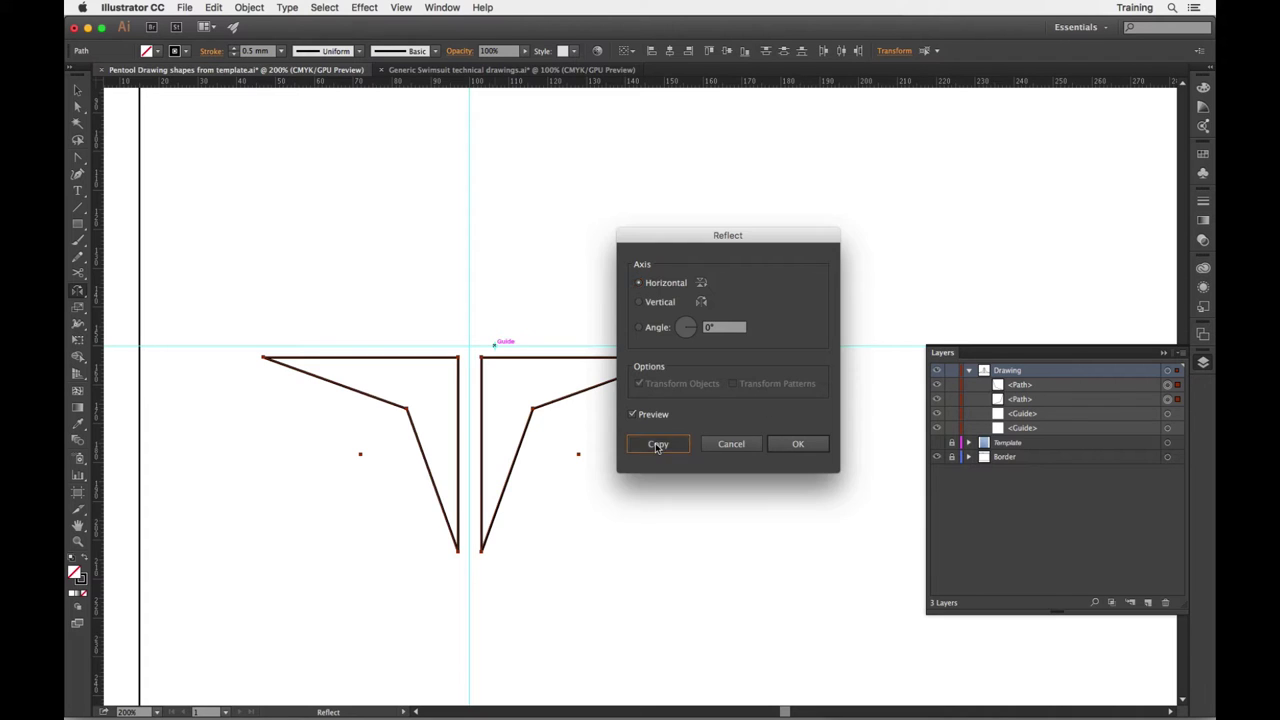
pyautogui.click(78, 90)
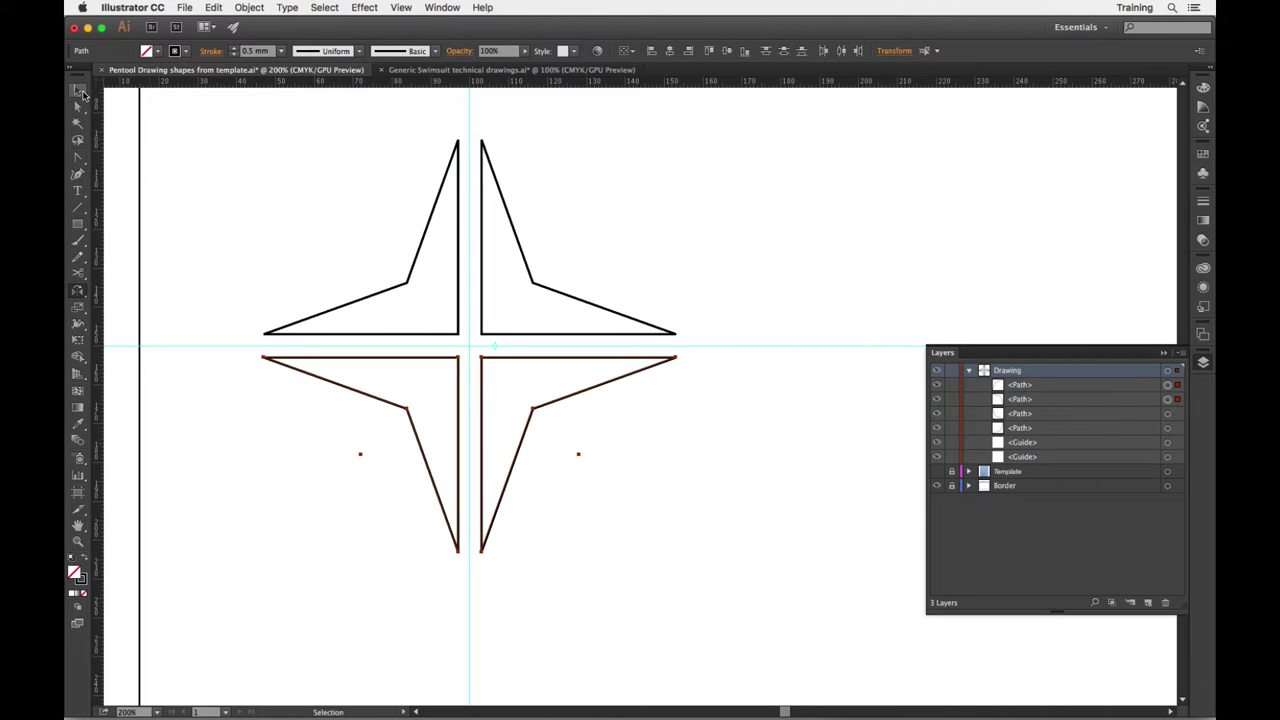
pyautogui.click(227, 158)
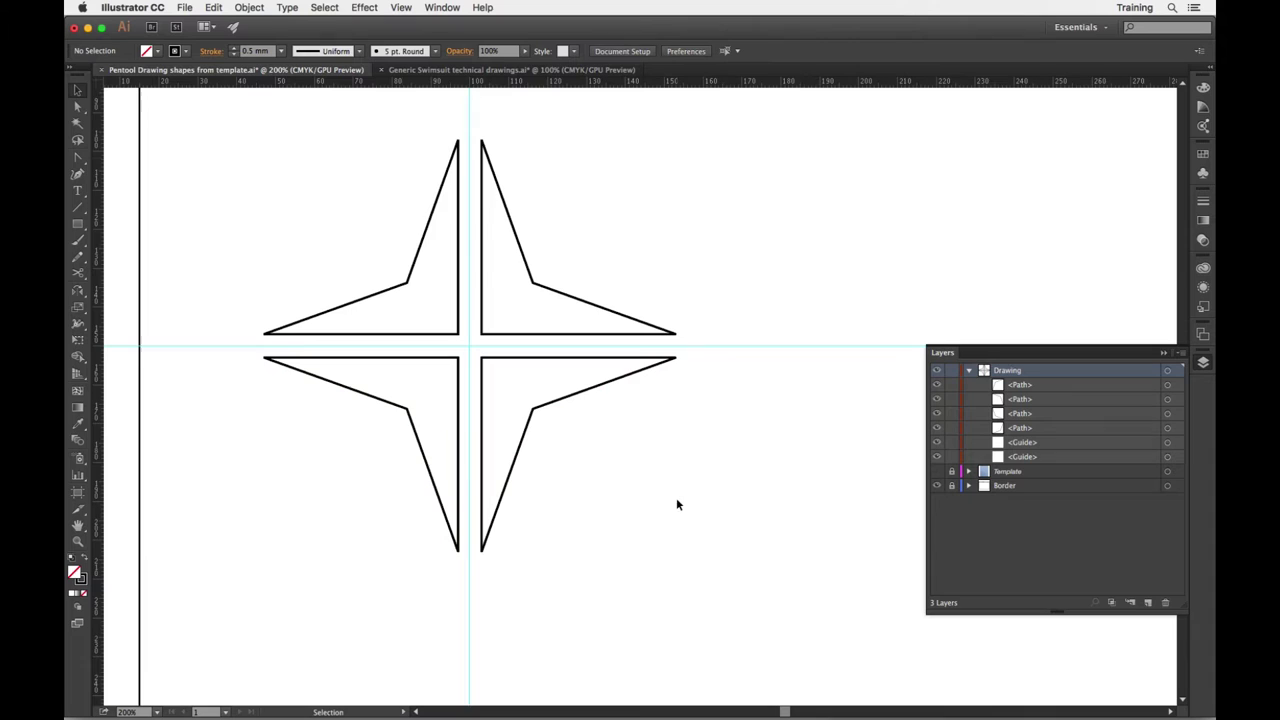
pyautogui.hscroll(-2, 495, 445)
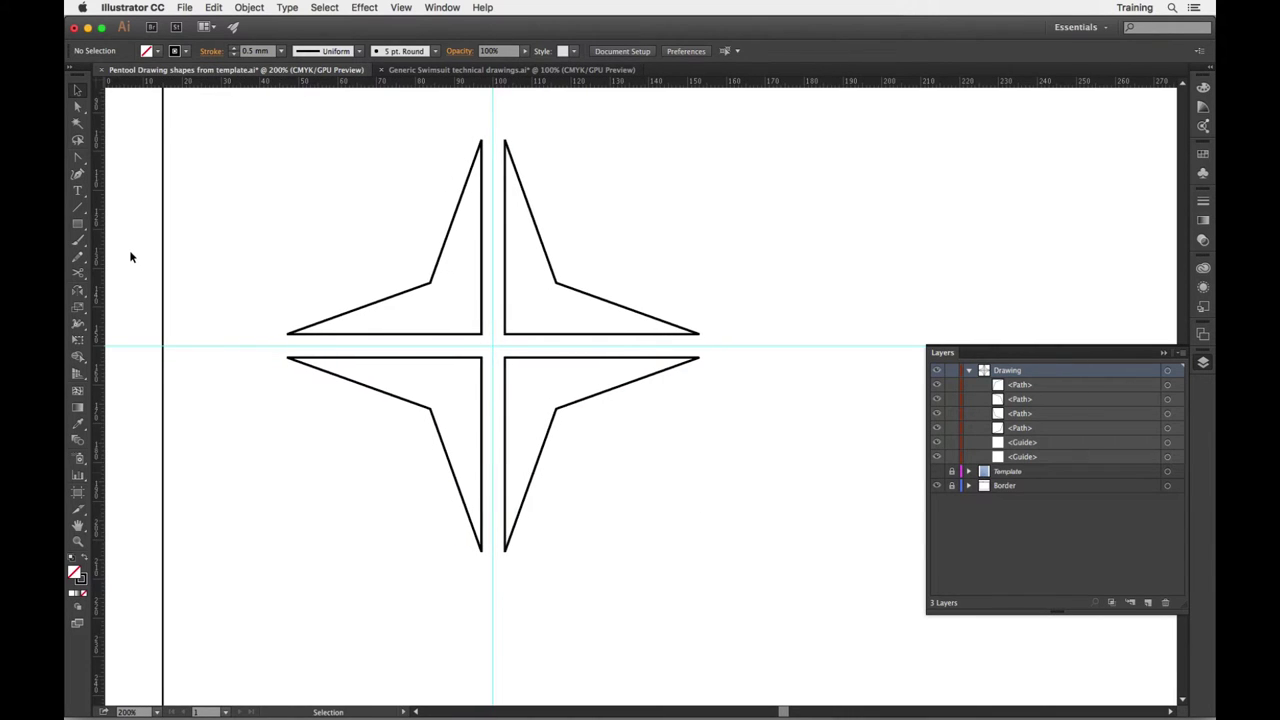
# Draw a circle out from the guide intersection with the Ellipse tool.
pyautogui.click(77, 225)
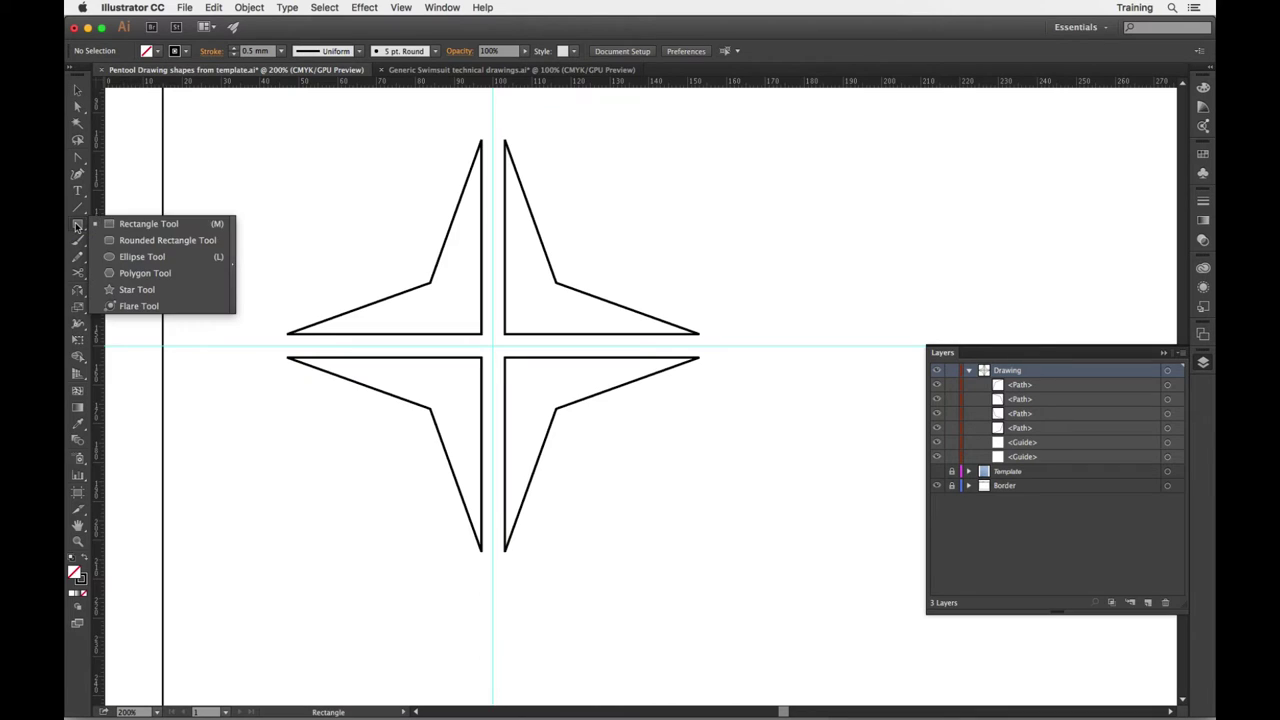
pyautogui.moveTo(77, 225); pyautogui.dragTo(156, 258)
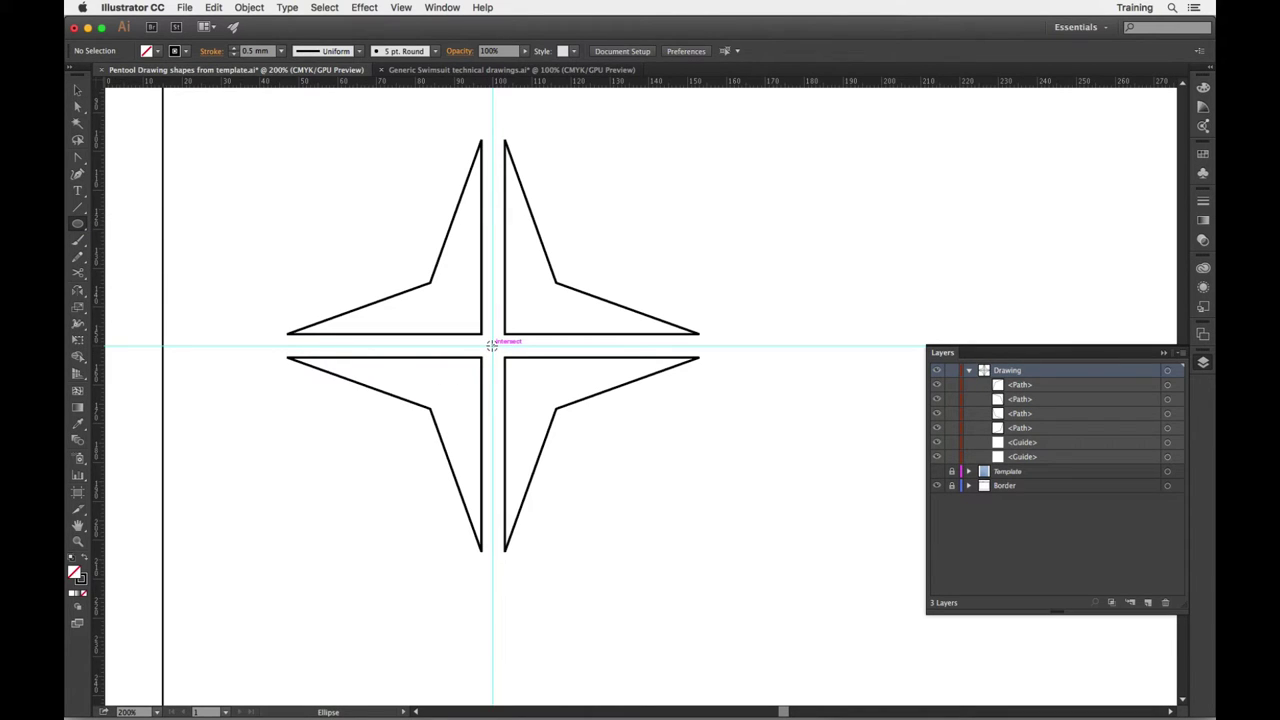
pyautogui.moveTo(492, 345); pyautogui.dragTo(437, 312)
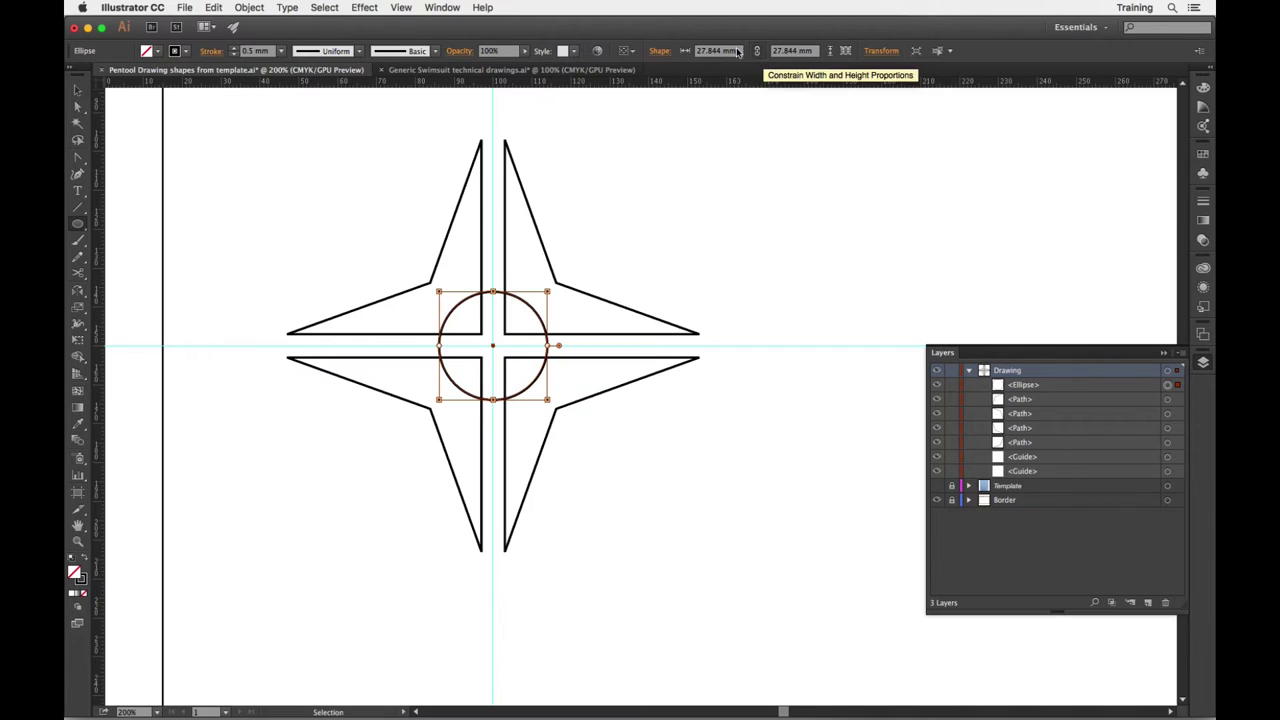
# Set the circle's width to 36 mm with proportions constrained, then deselect.
pyautogui.moveTo(739, 52); pyautogui.dragTo(682, 52)
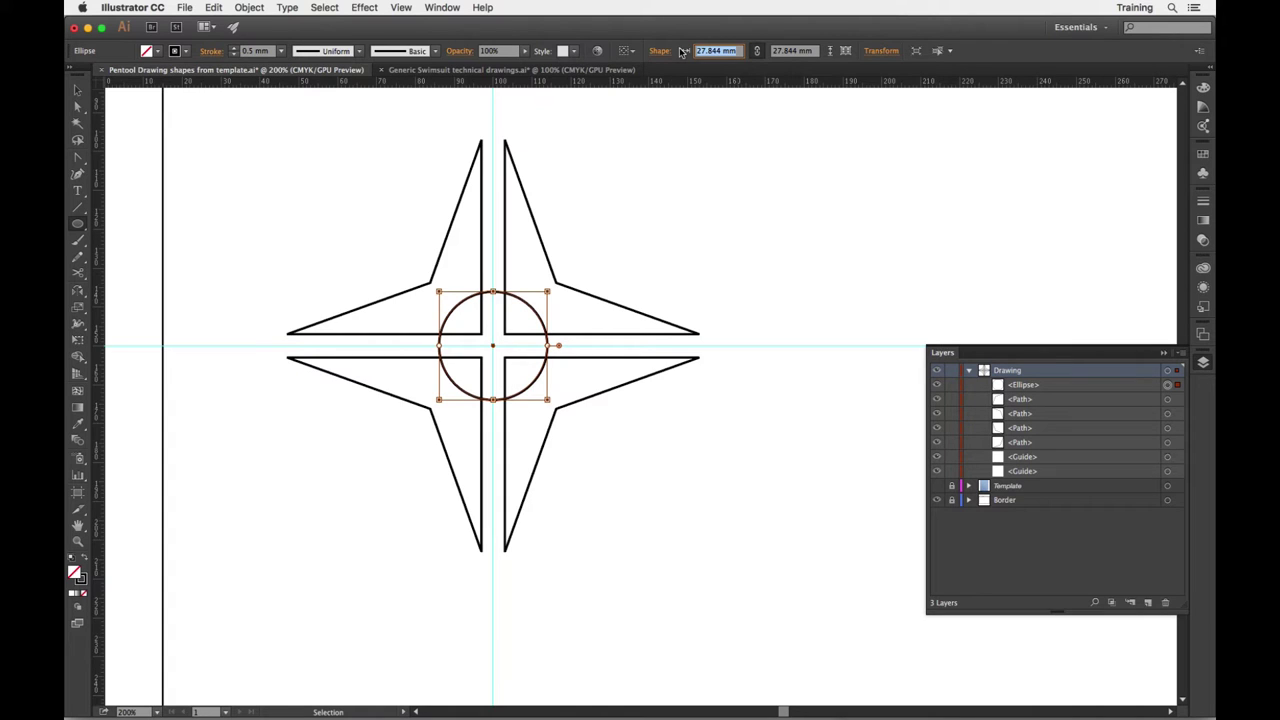
pyautogui.write('31')
pyautogui.press('Return')
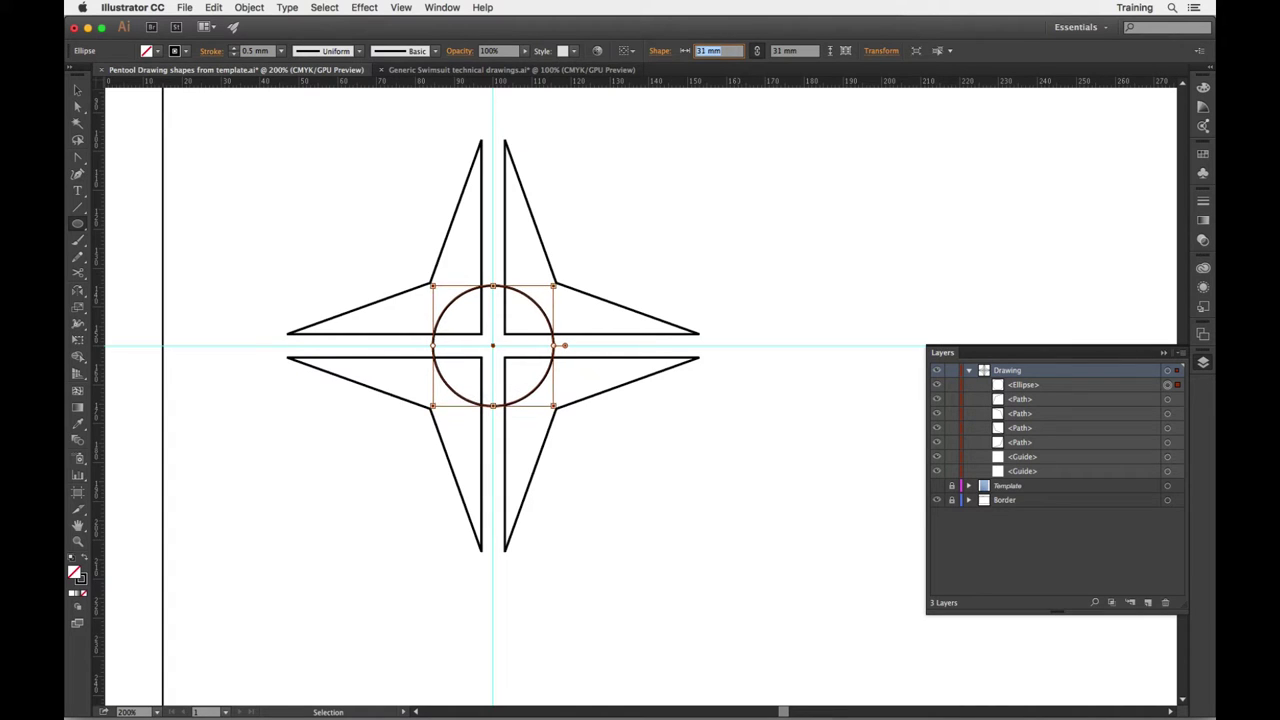
pyautogui.press('Up')
pyautogui.press('Up')
pyautogui.press('Up')
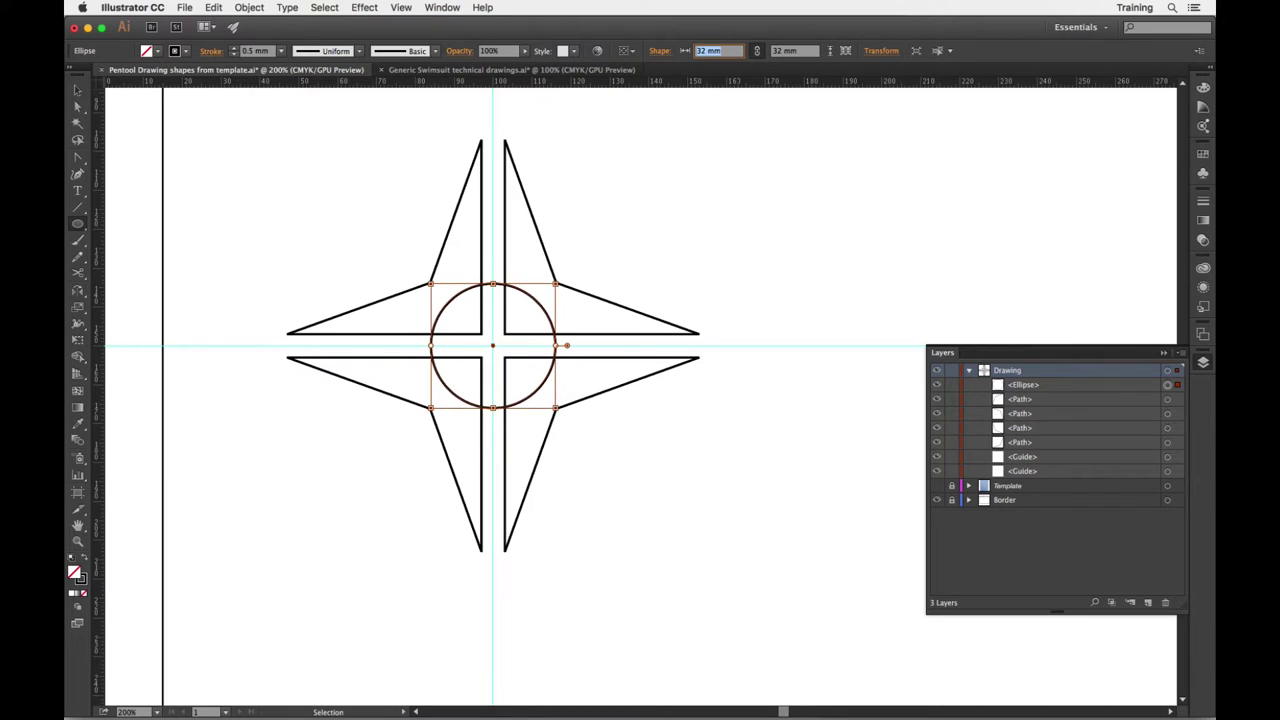
pyautogui.press('Up')
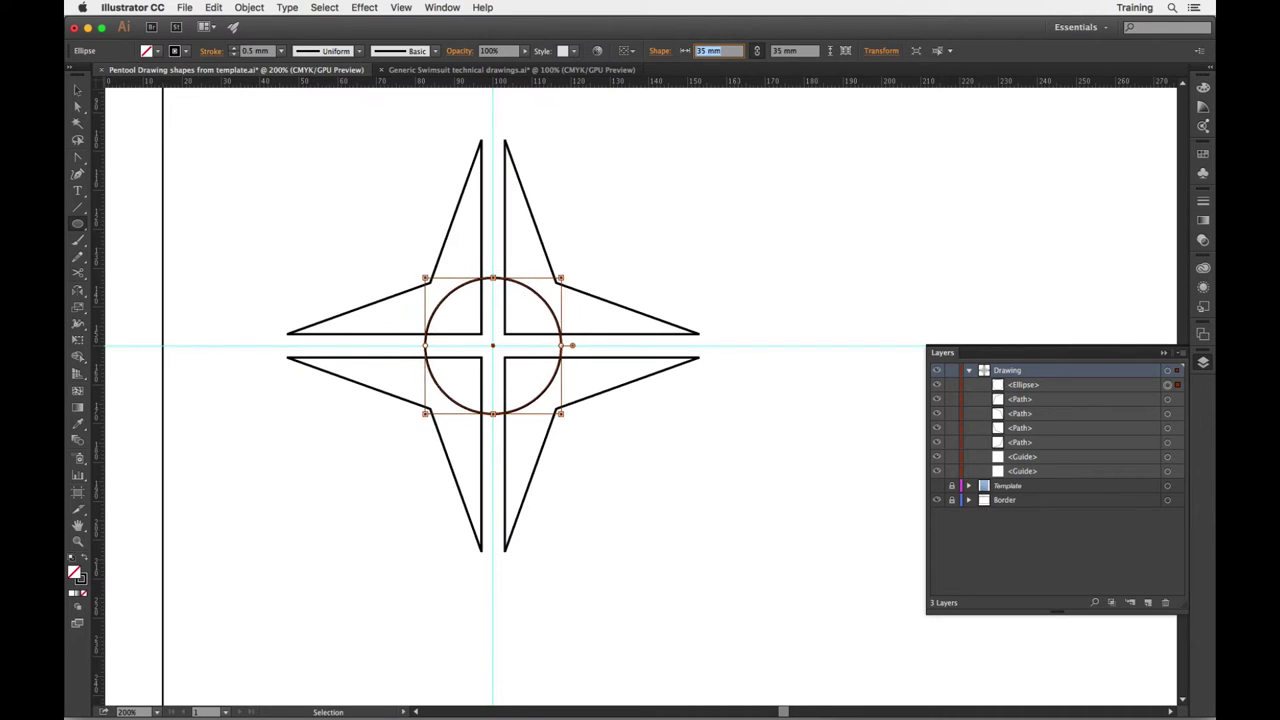
pyautogui.press('Up')
pyautogui.press('Up')
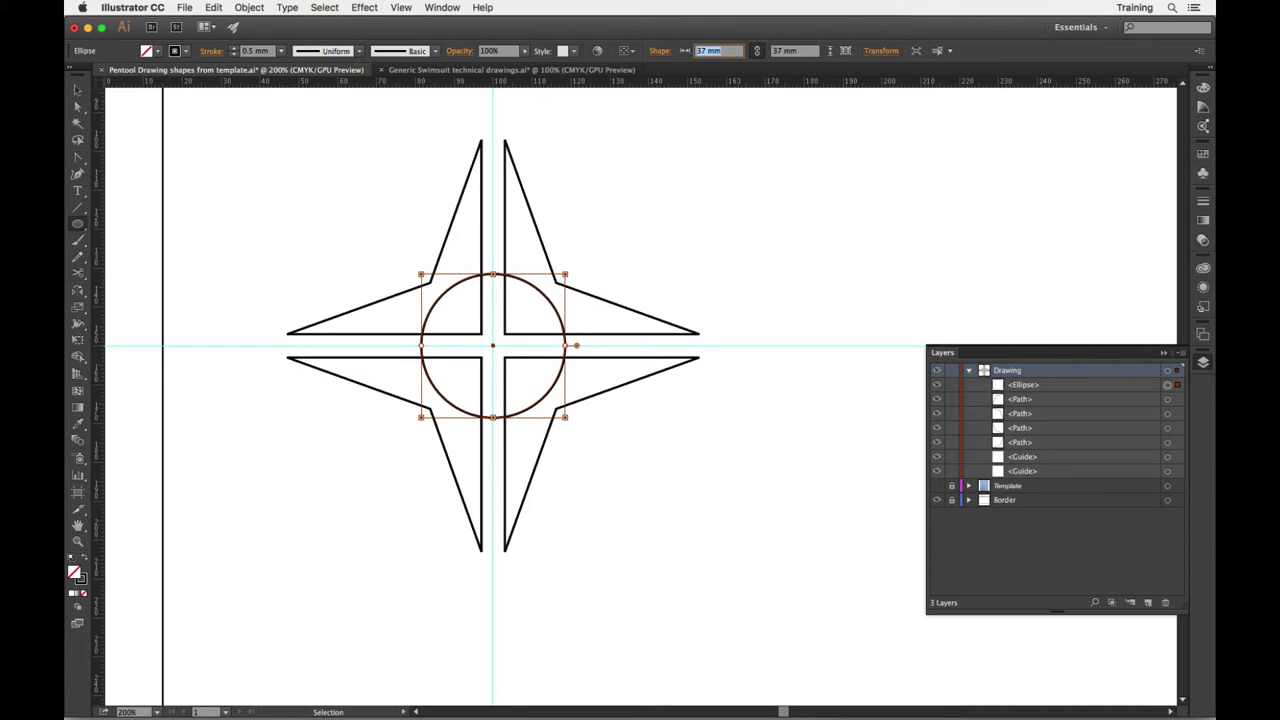
pyautogui.press('Down')
pyautogui.press('Down')
pyautogui.press('Down')
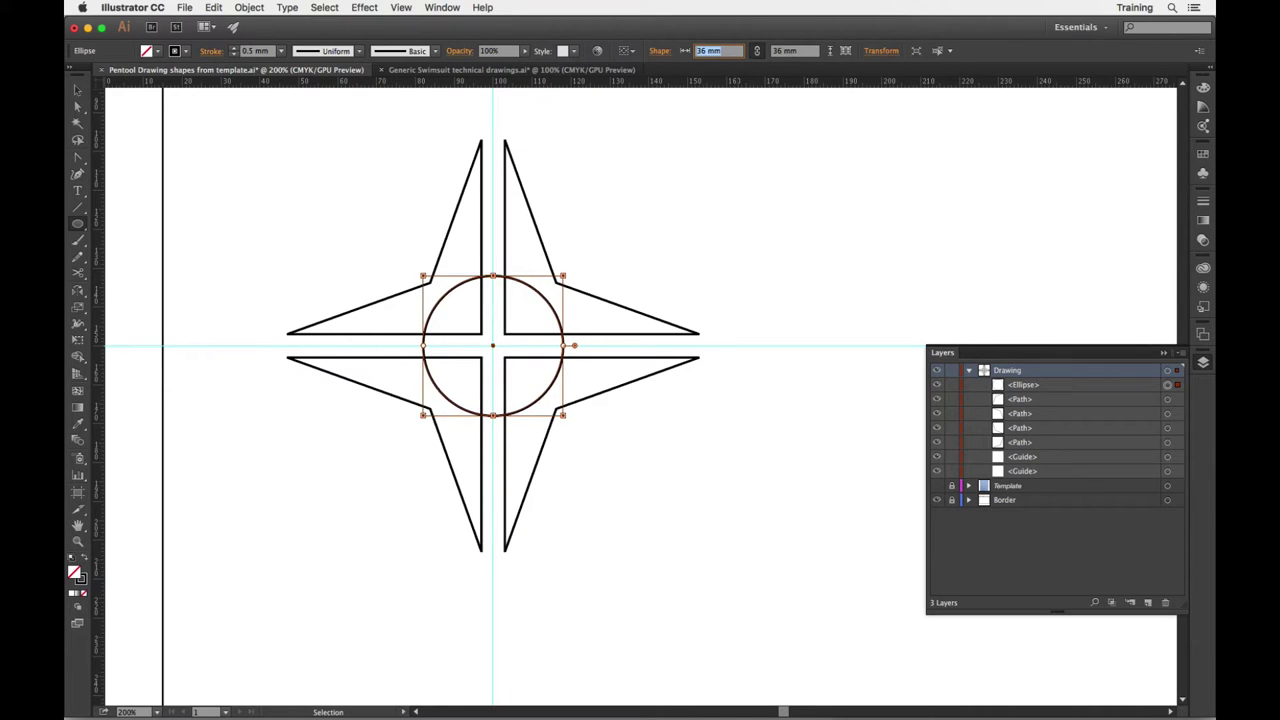
pyautogui.press('Up')
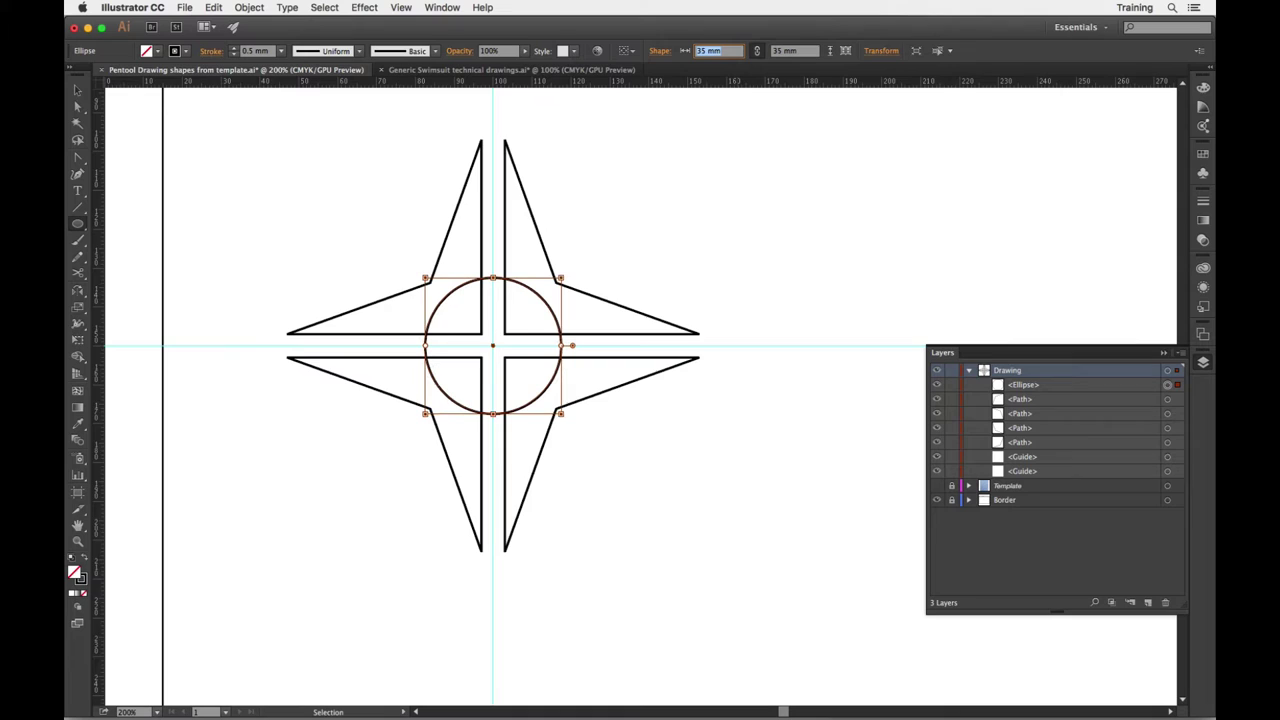
pyautogui.press('Up')
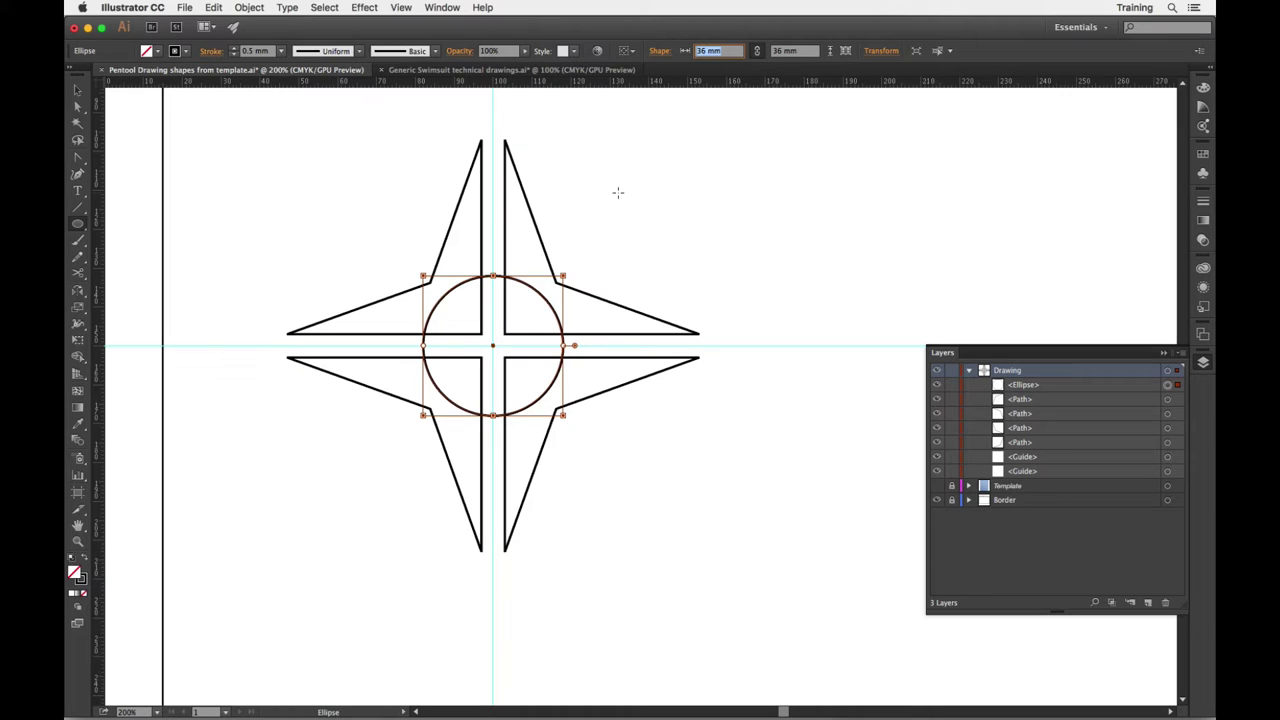
pyautogui.press('super+shift+a')
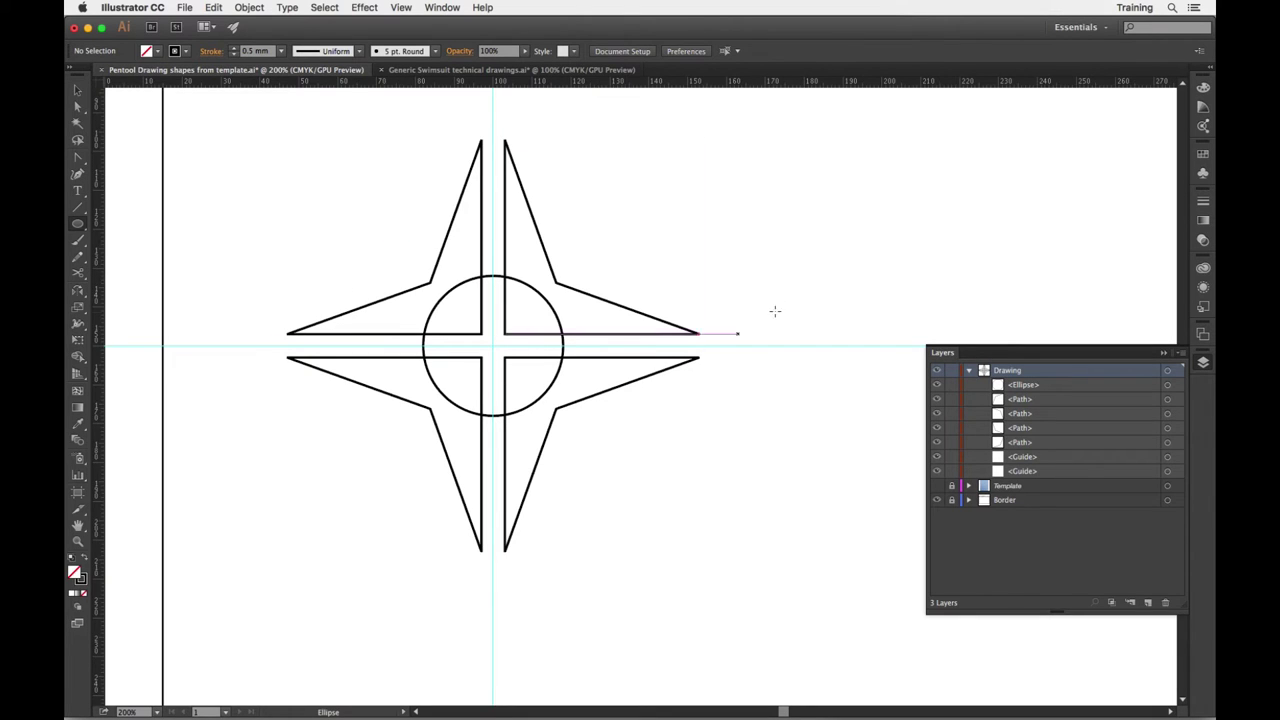
# Unite the centre circle and four spike paths with Pathfinder's Unite.
pyautogui.press('v')
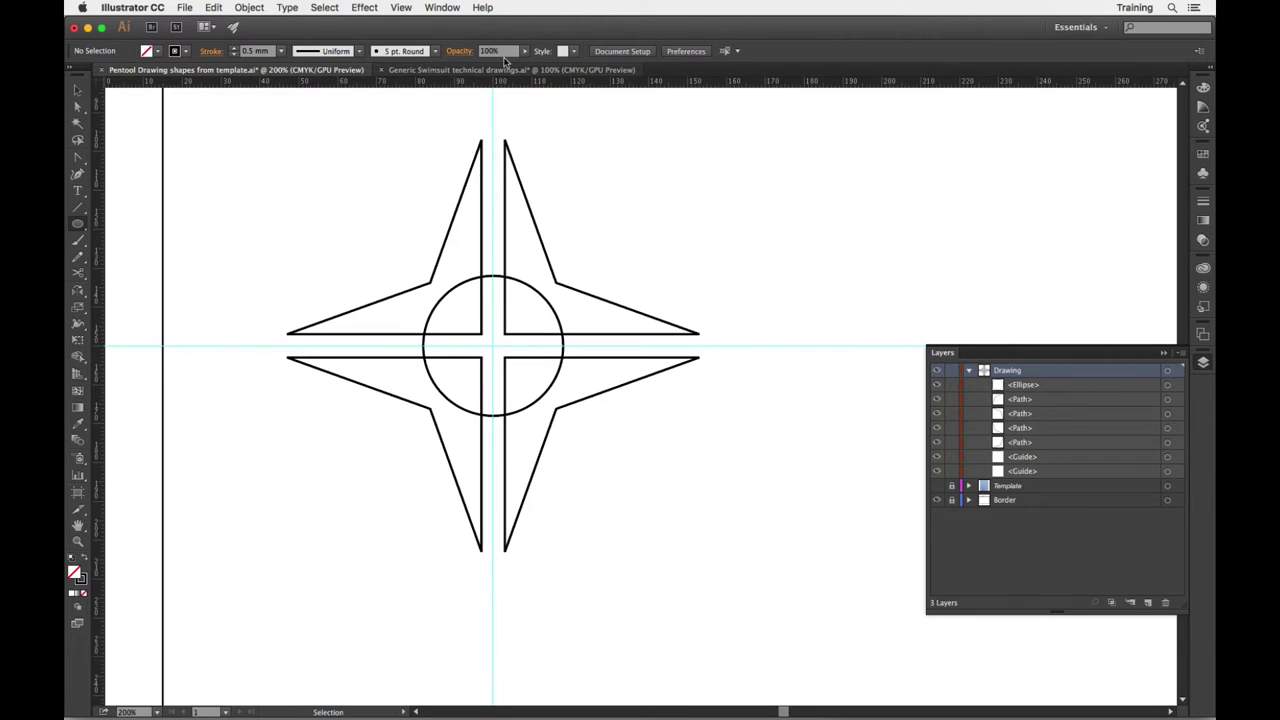
pyautogui.click(436, 8)
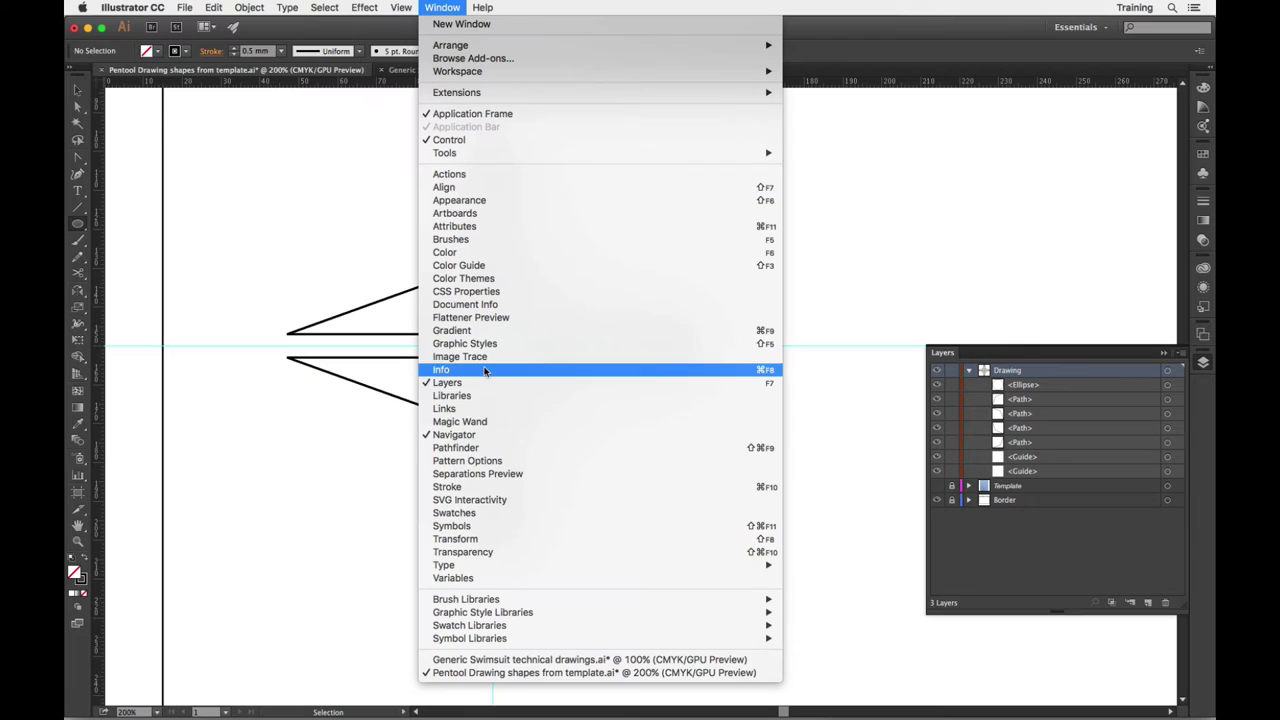
pyautogui.click(480, 447)
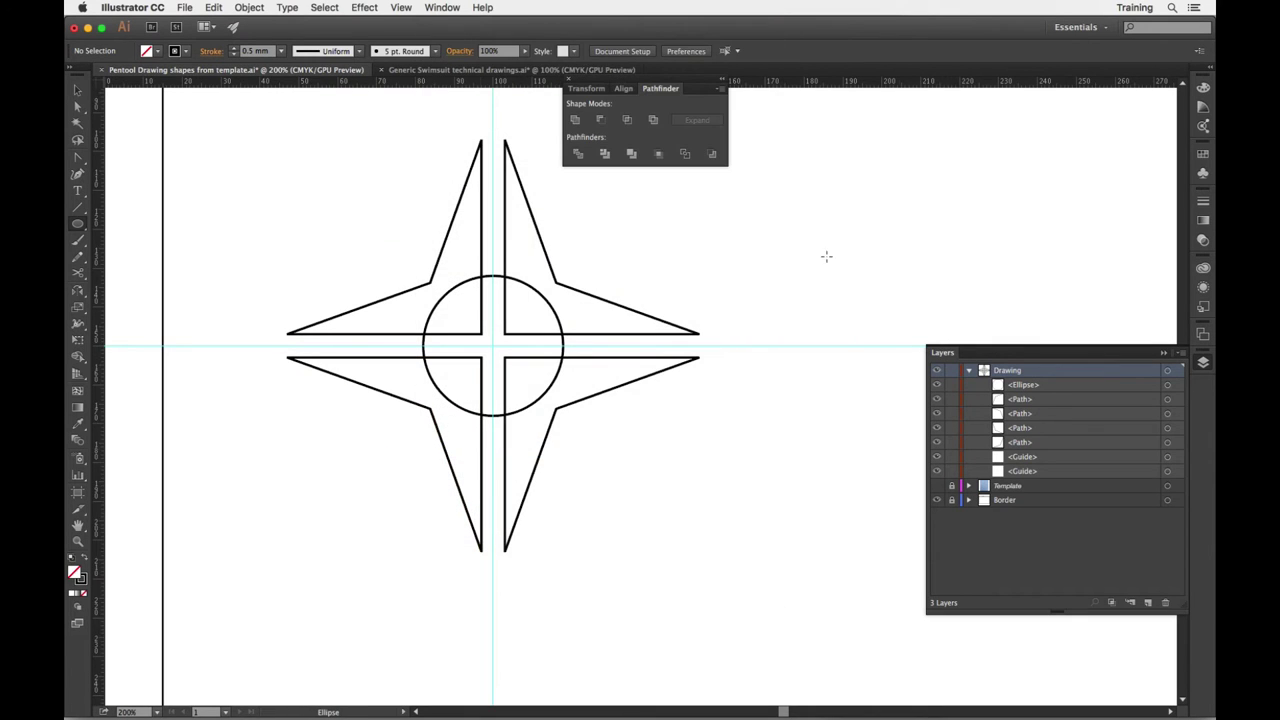
pyautogui.click(78, 90)
pyautogui.moveTo(352, 265); pyautogui.dragTo(637, 460)
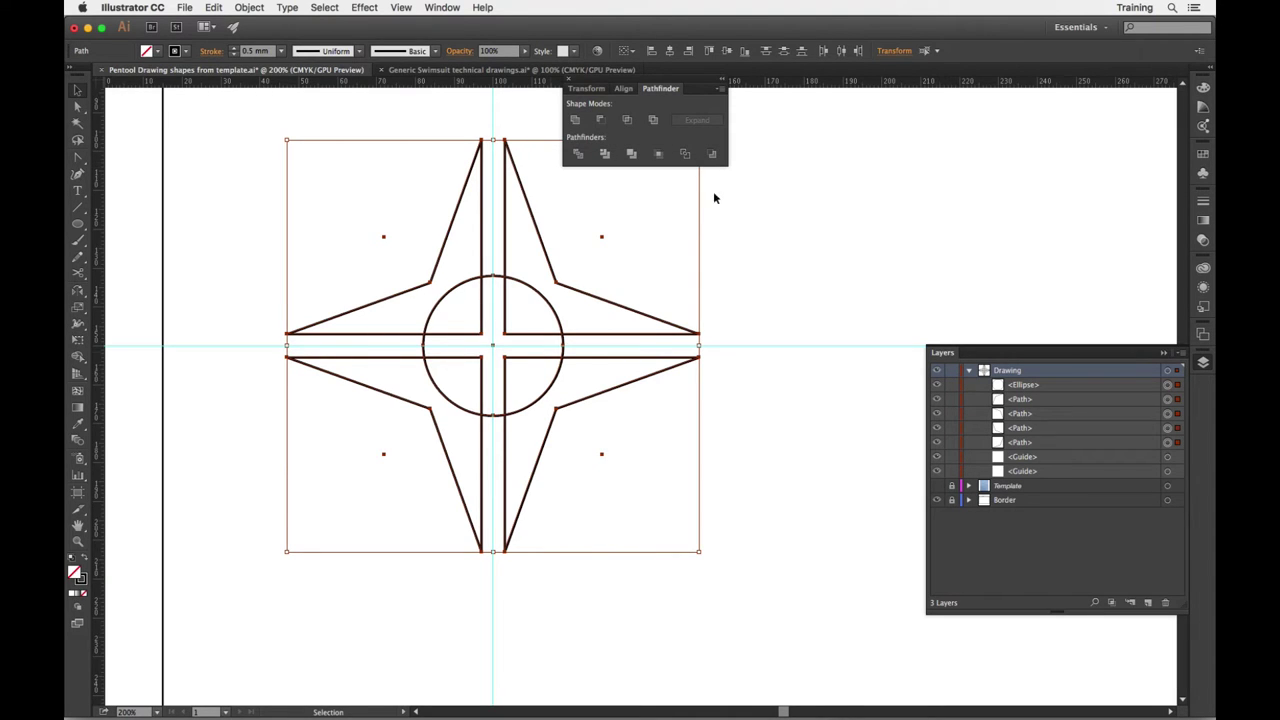
pyautogui.click(575, 120)
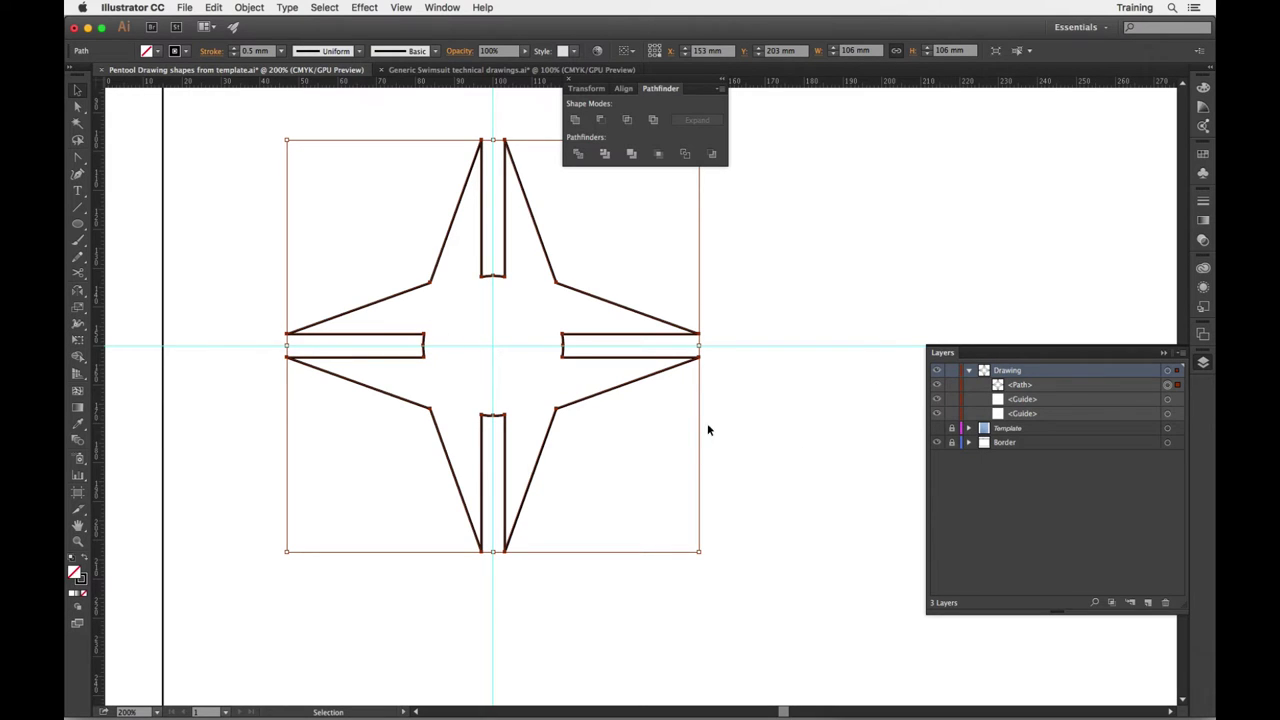
pyautogui.click(811, 439)
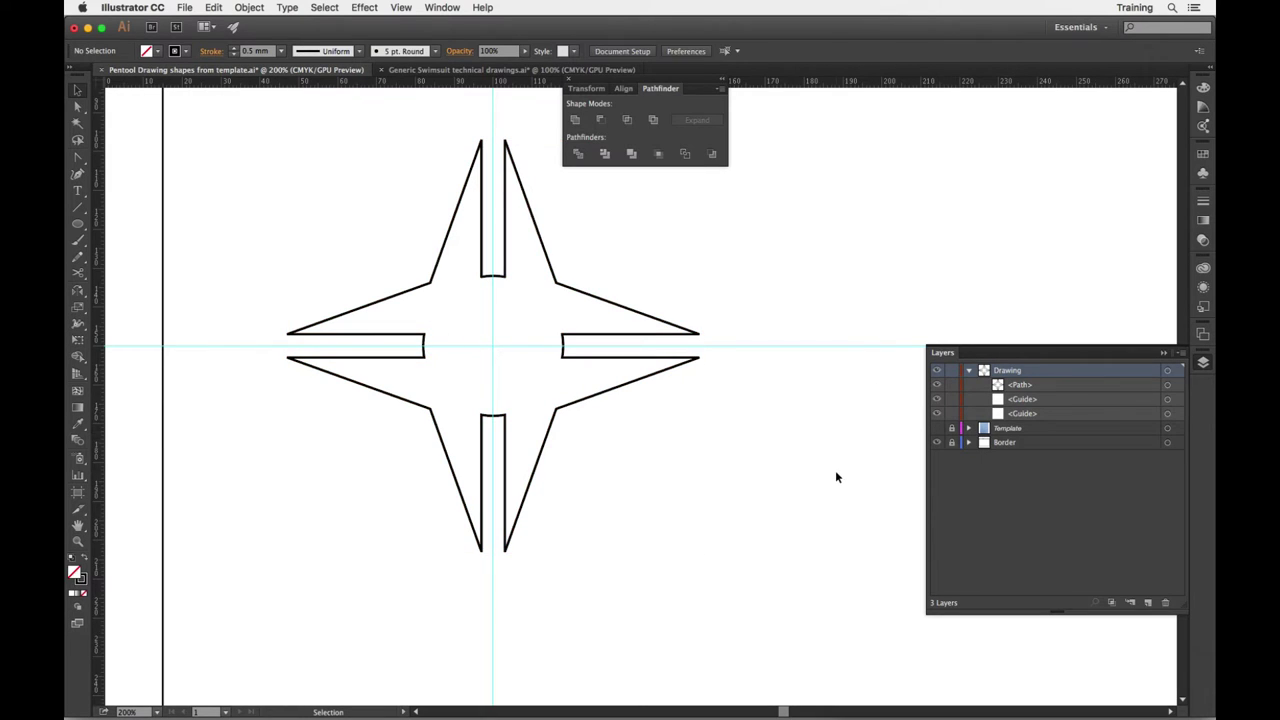
# Make a copy of the four-point star rotated 30° with the Rotate dialog.
pyautogui.click(551, 265)
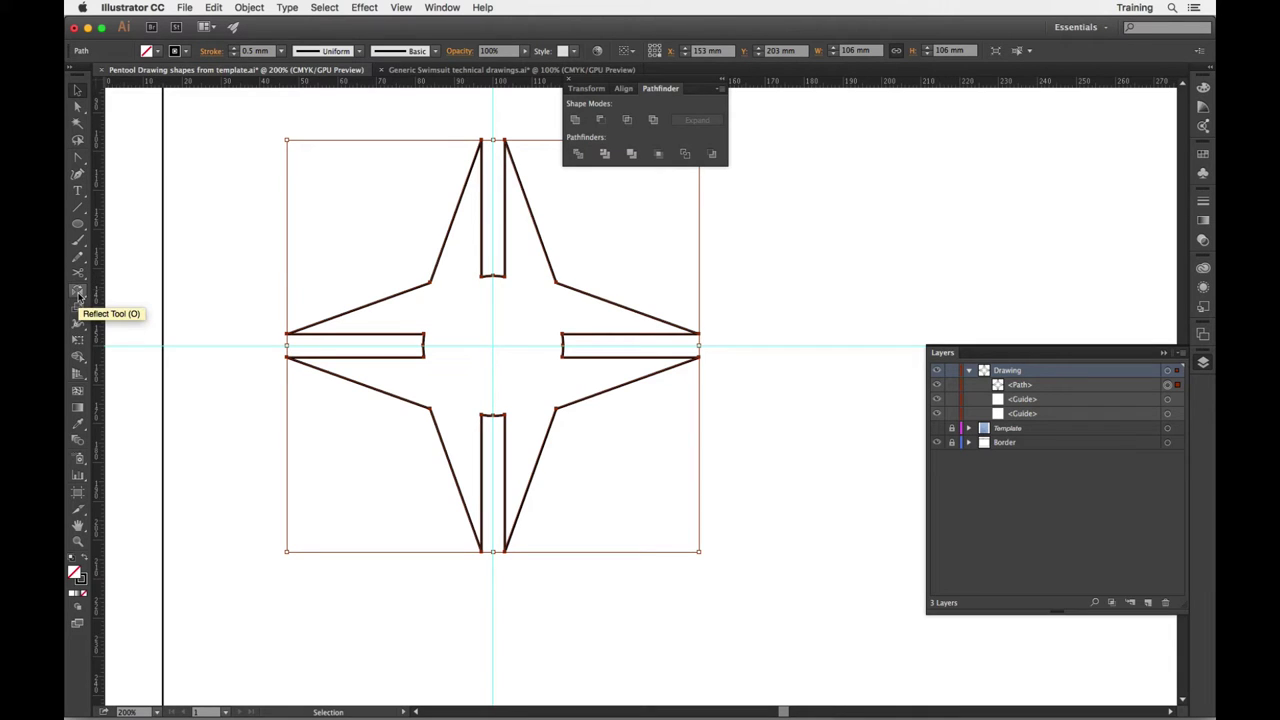
pyautogui.moveTo(79, 296); pyautogui.dragTo(142, 292)
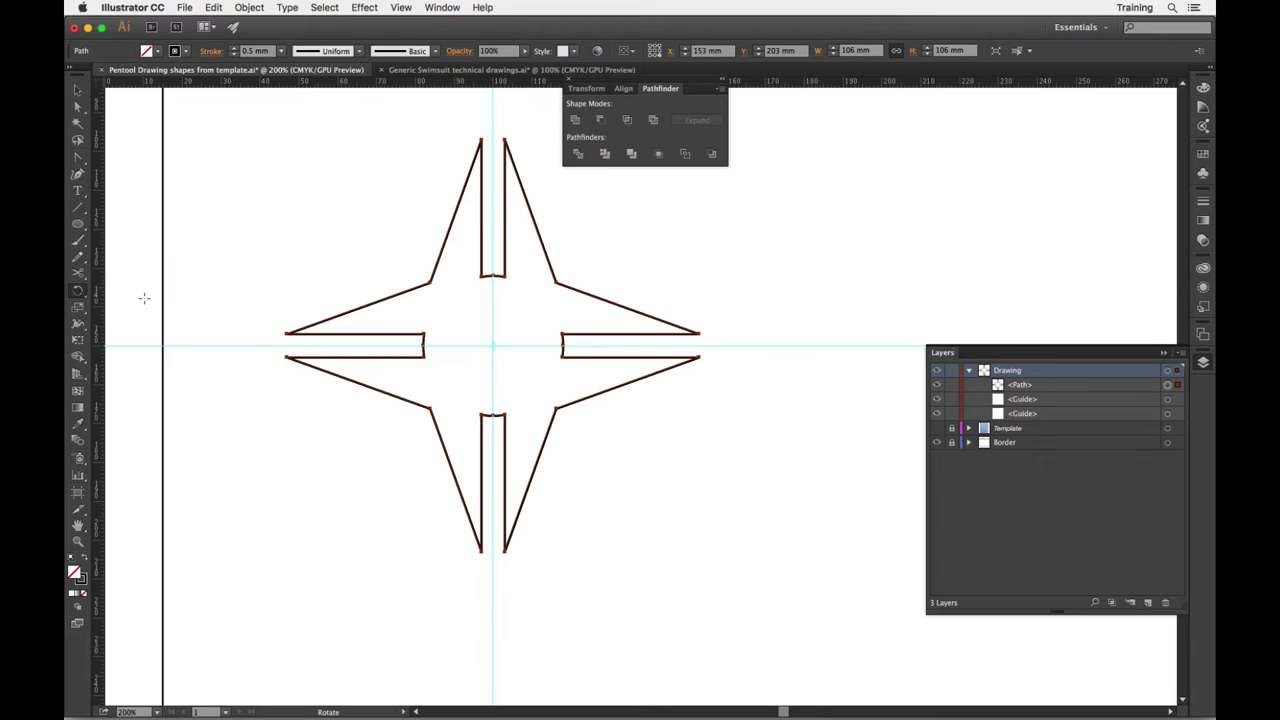
pyautogui.keyDown('alt'); pyautogui.click(491, 344); pyautogui.keyUp('alt')
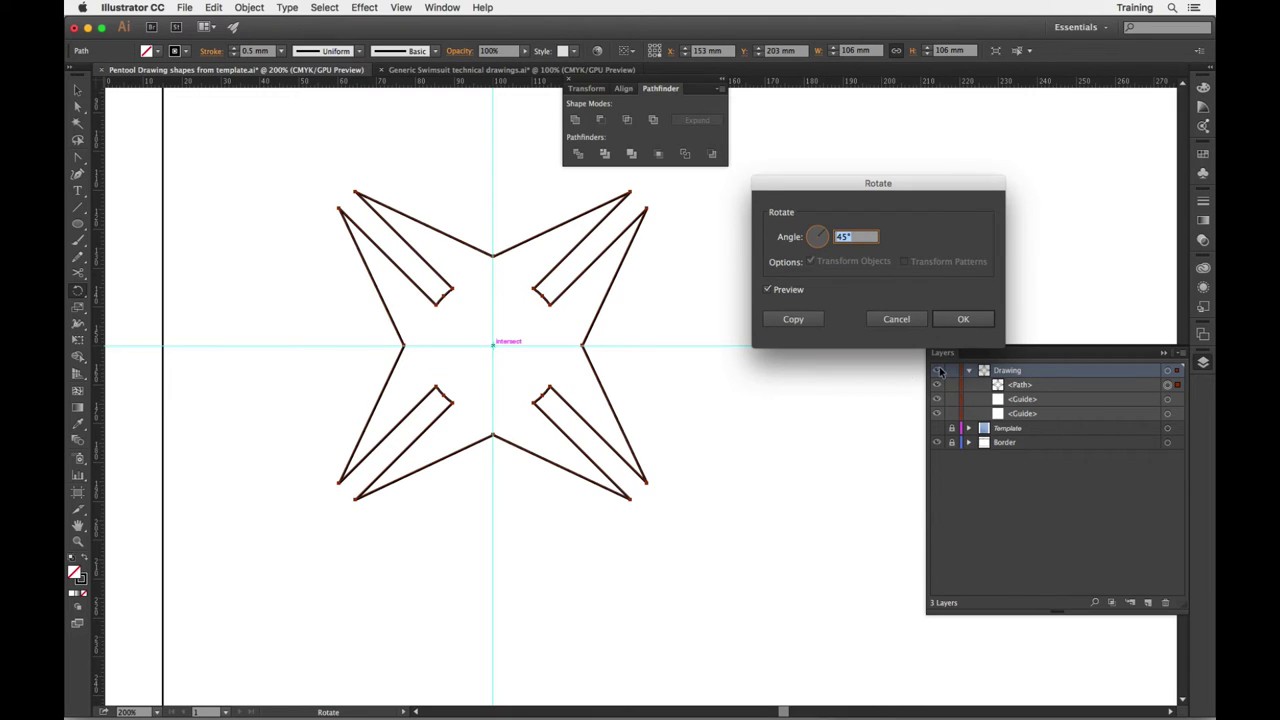
pyautogui.click(896, 319)
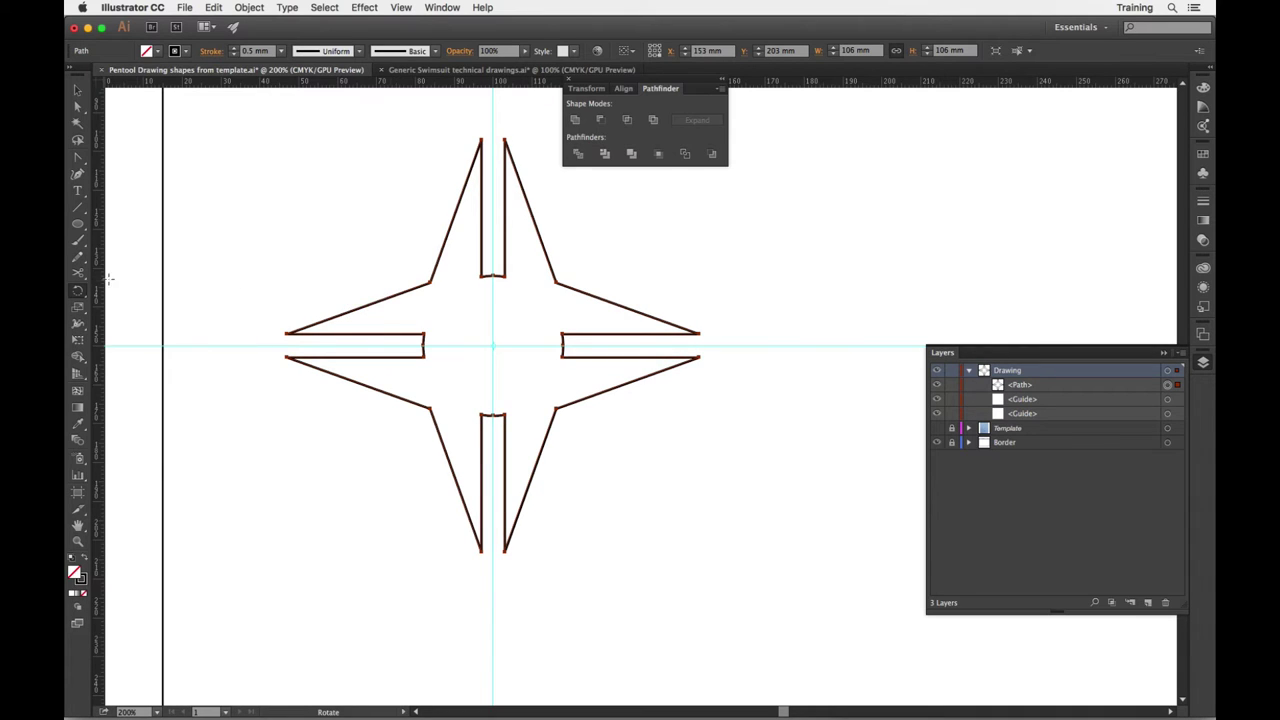
pyautogui.press('v')
pyautogui.doubleClick(79, 297)
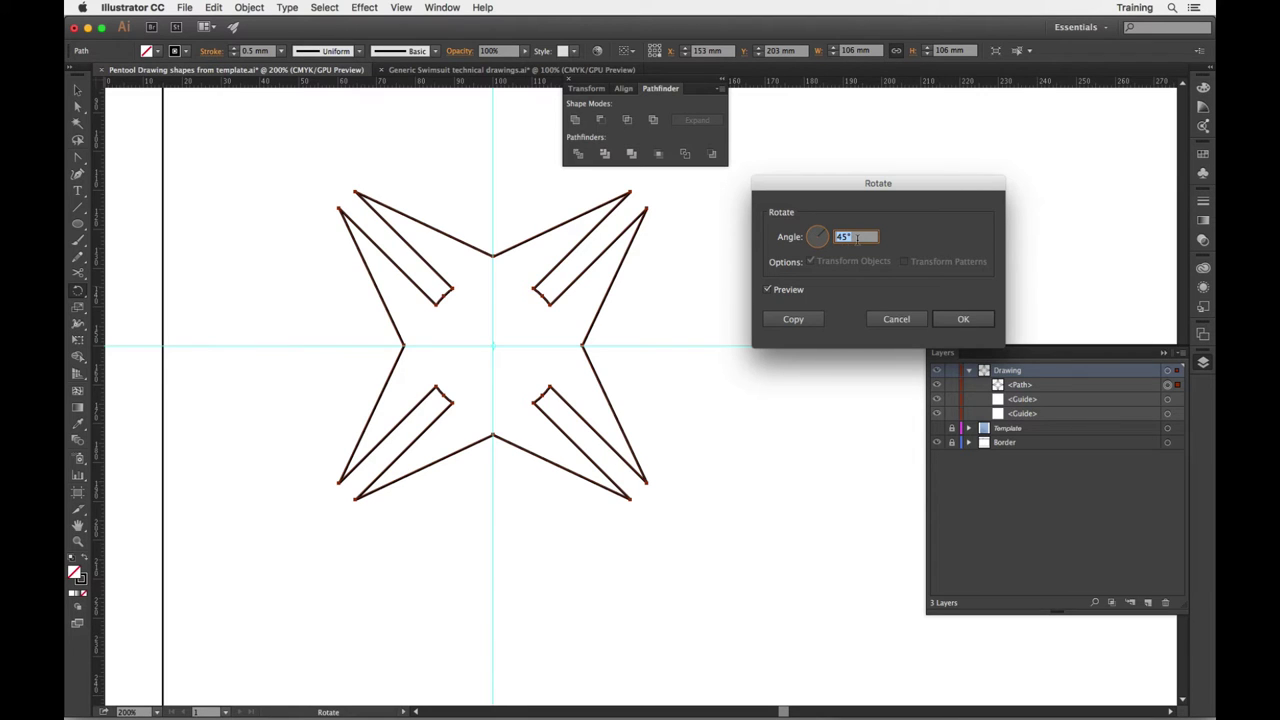
pyautogui.press('Down')
pyautogui.press('Down')
pyautogui.press('Down')
pyautogui.press('Down')
pyautogui.press('Down')
pyautogui.press('Down')
pyautogui.press('Down')
pyautogui.press('Down')
pyautogui.press('Down')
pyautogui.press('Down')
pyautogui.press('Down')
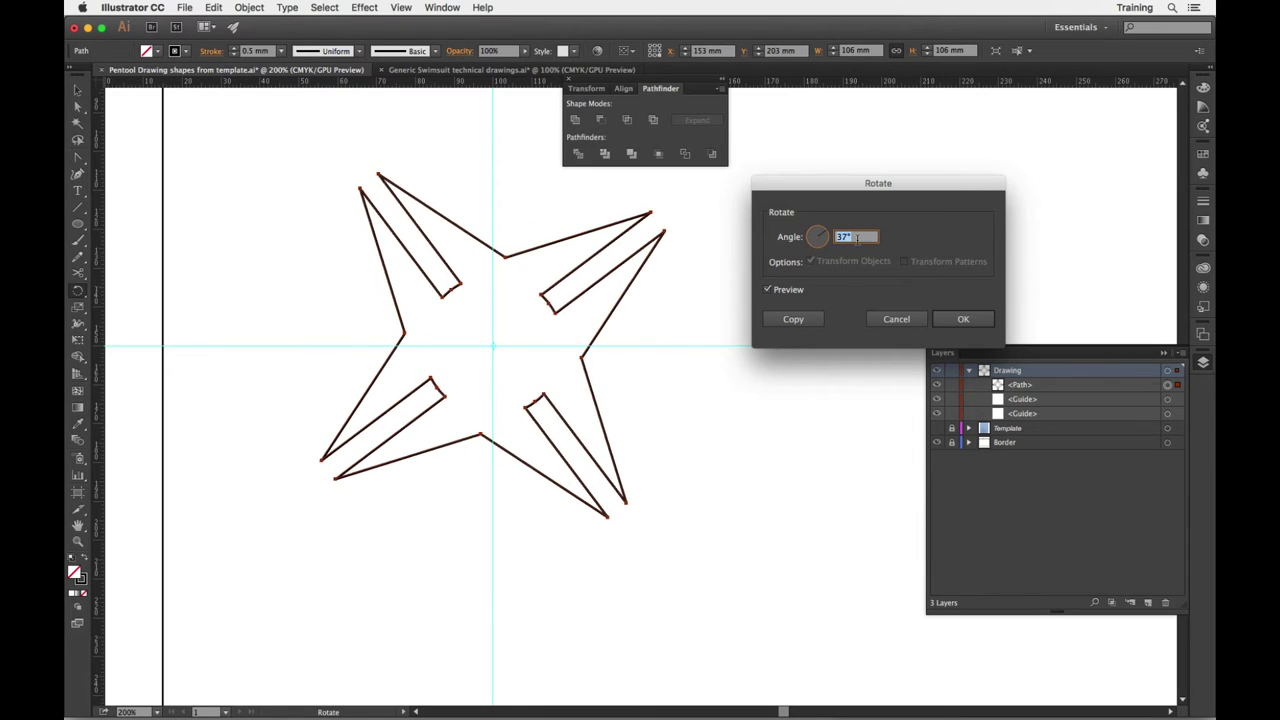
pyautogui.press('Down')
pyautogui.press('Down')
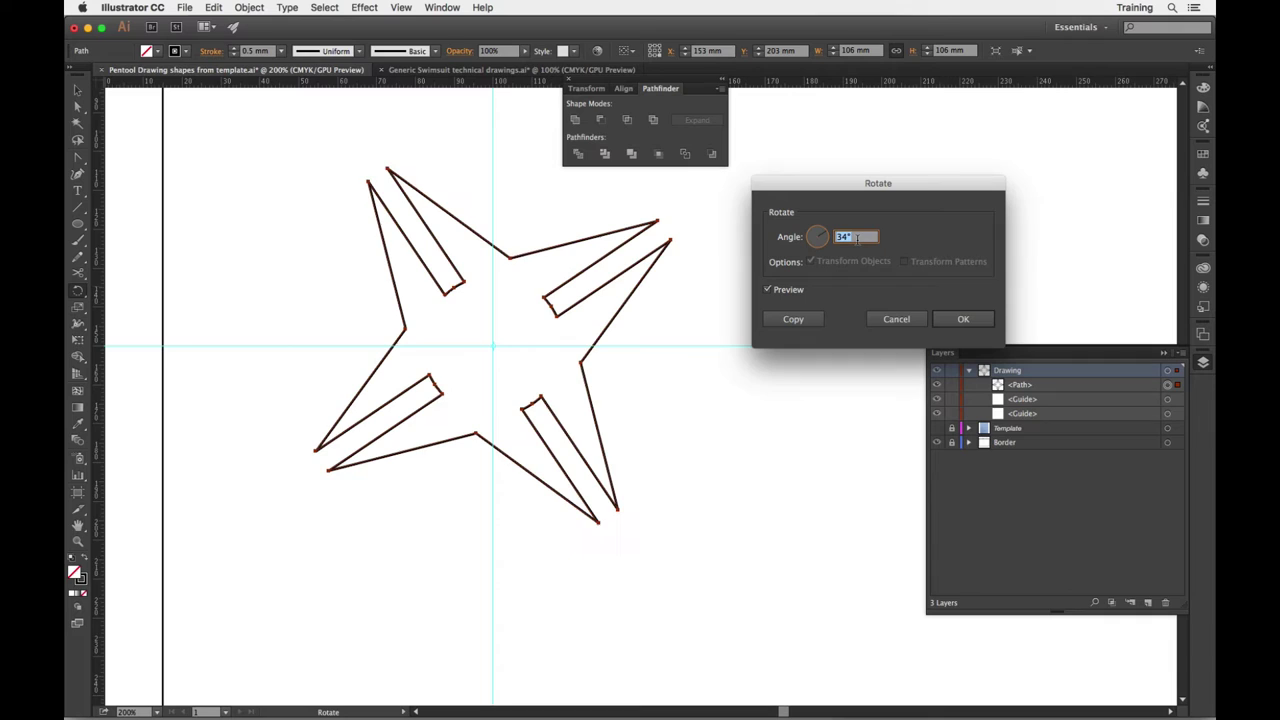
pyautogui.press('Down')
pyautogui.press('Down')
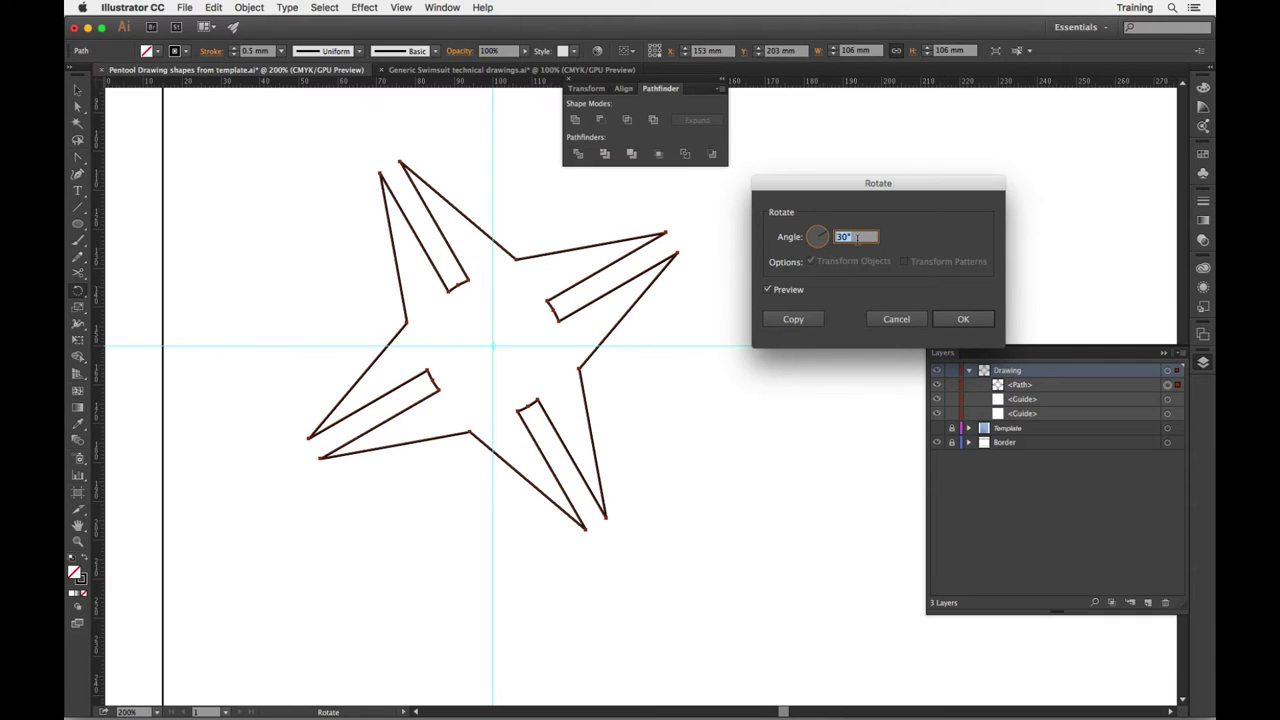
pyautogui.click(795, 320)
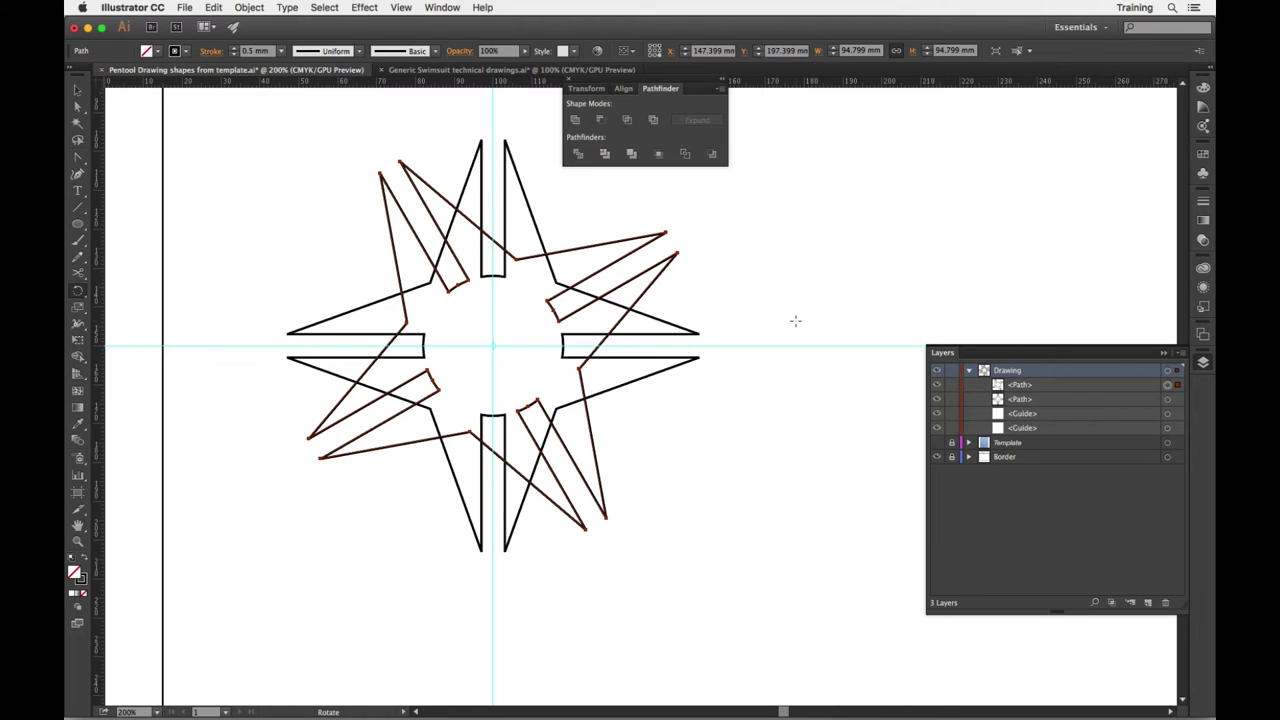
# Select the original upright star and make a copy rotated -30°.
pyautogui.click(78, 91)
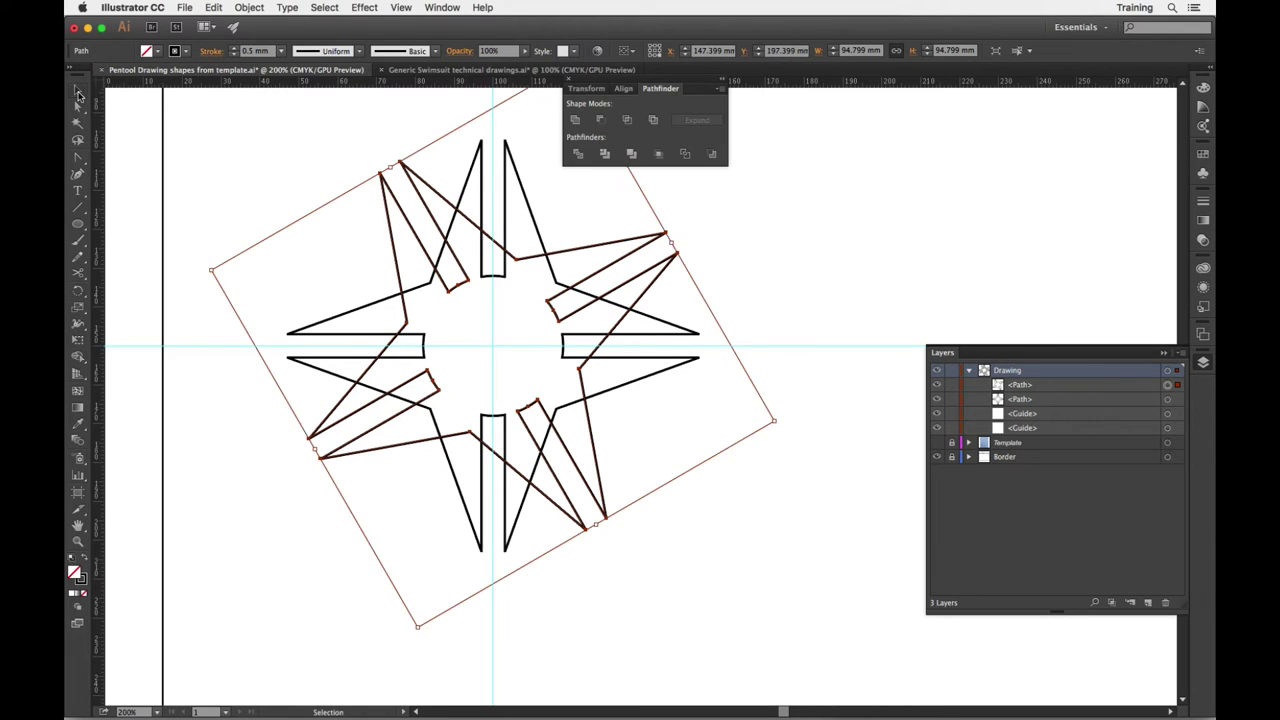
pyautogui.click(409, 130)
pyautogui.click(476, 166)
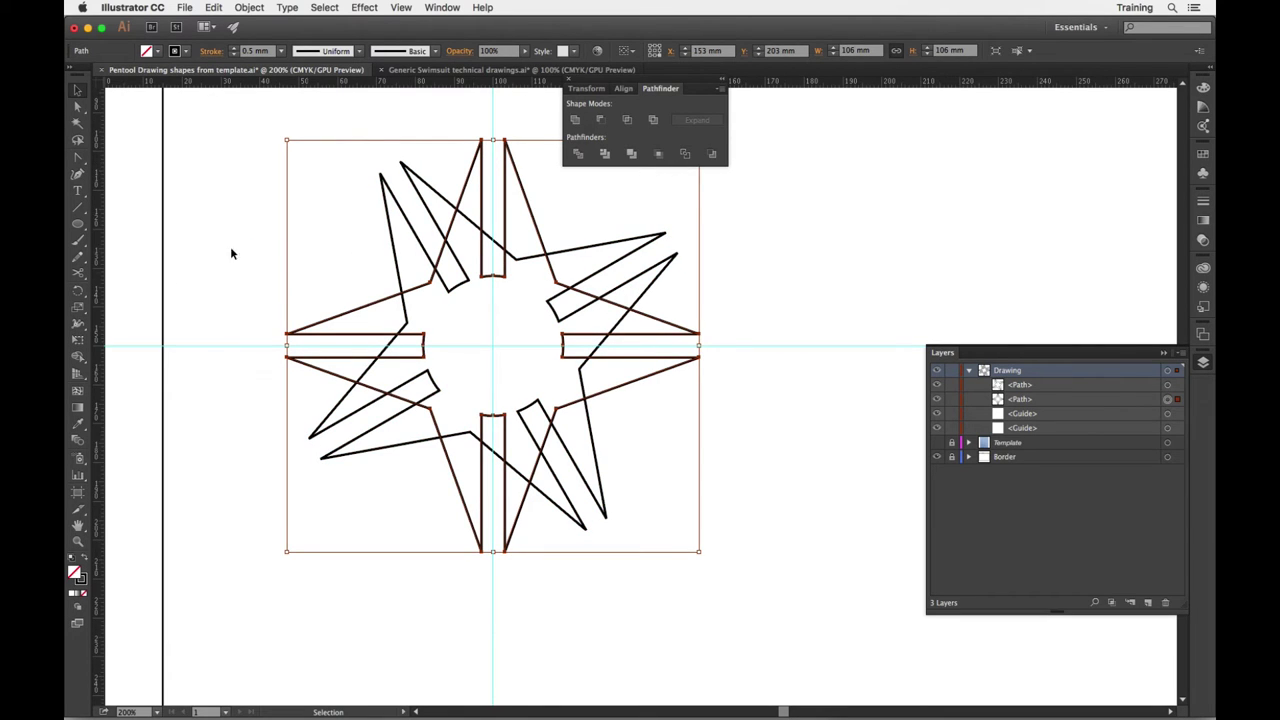
pyautogui.doubleClick(77, 291)
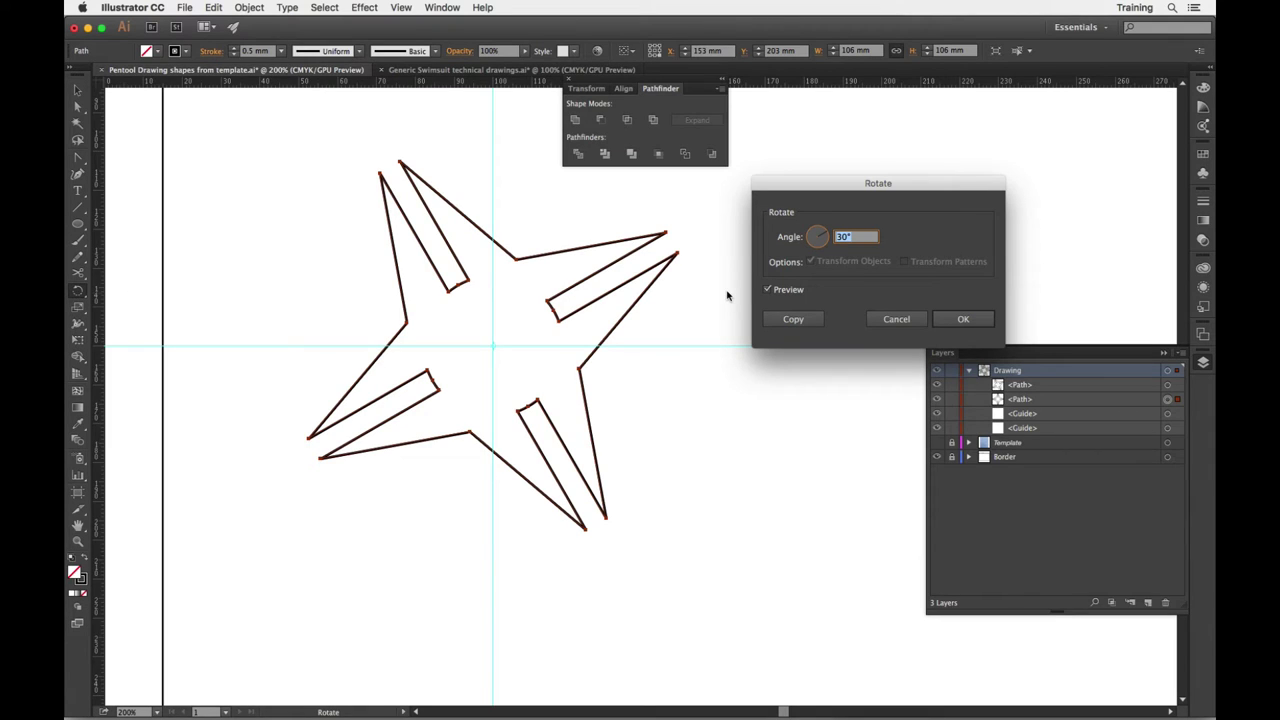
pyautogui.press('Right')
pyautogui.write('-')
pyautogui.click(785, 318)
pyautogui.hotkey('ctrl', 'd')
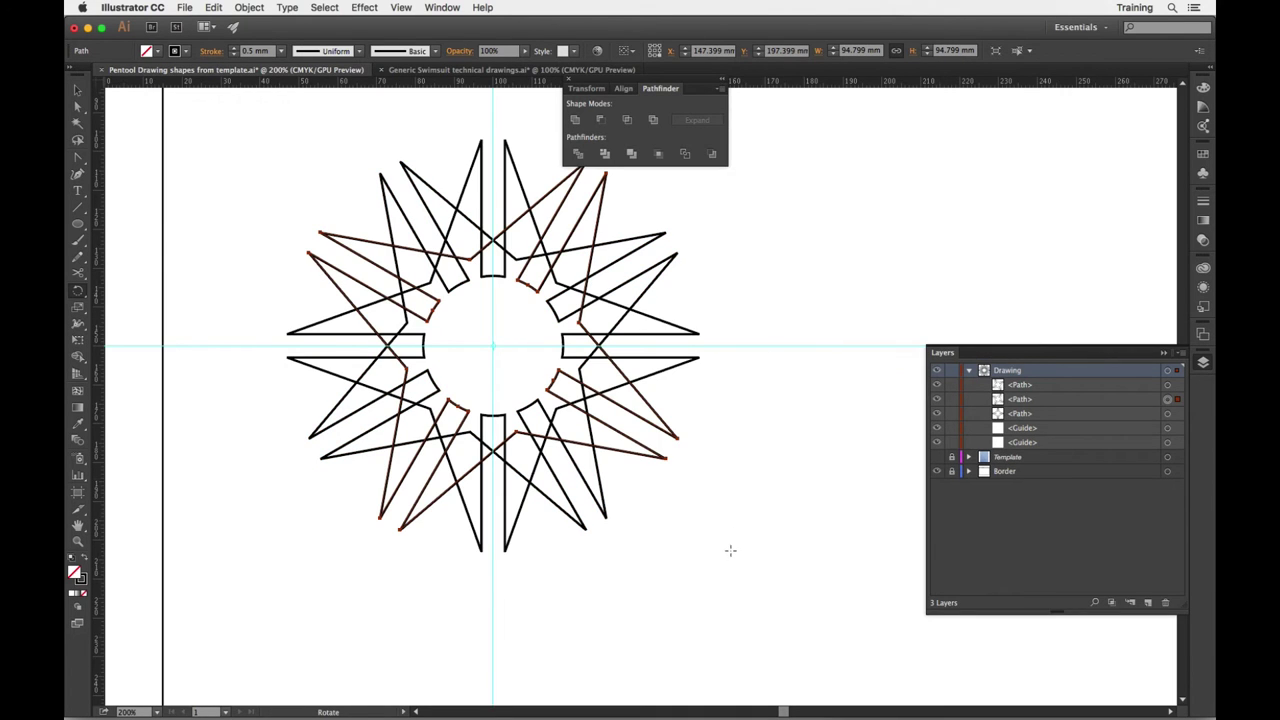
# Deselect, recentre the view, and marquee-select all three star paths.
pyautogui.keyDown('super'); pyautogui.click(273, 187); pyautogui.keyUp('super')
pyautogui.press('space')
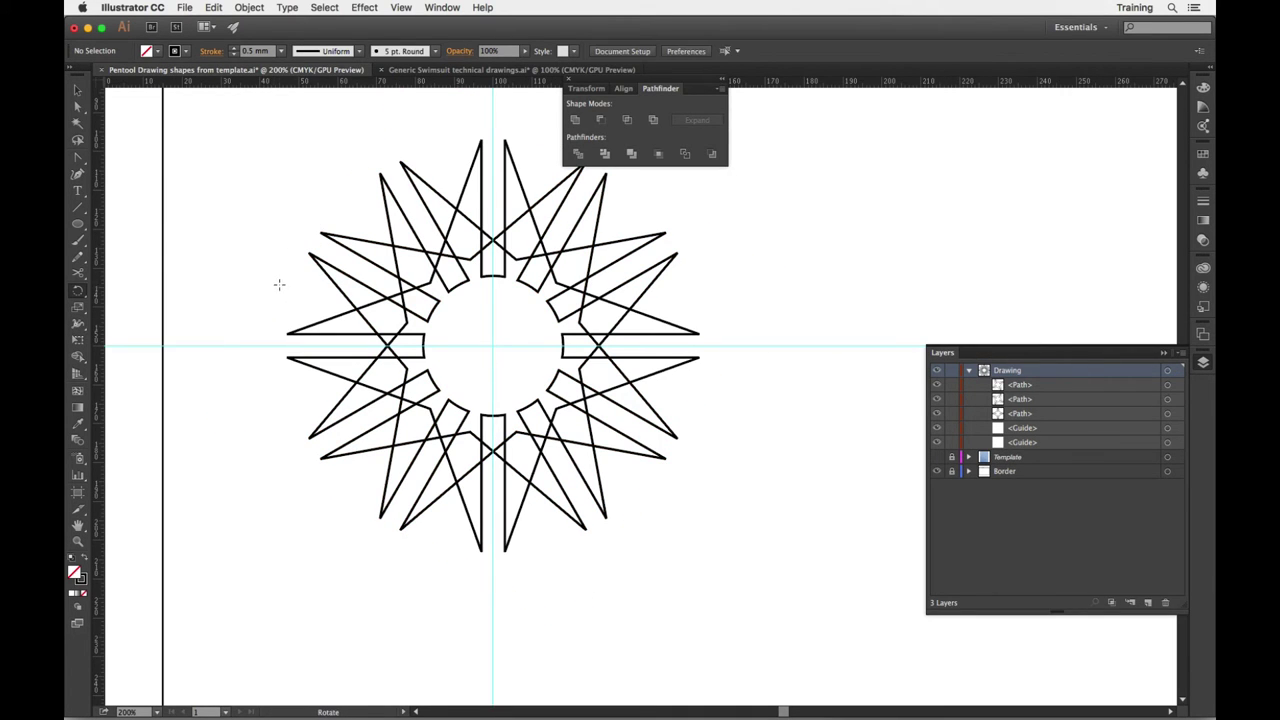
pyautogui.moveTo(272, 279); pyautogui.dragTo(266, 333)
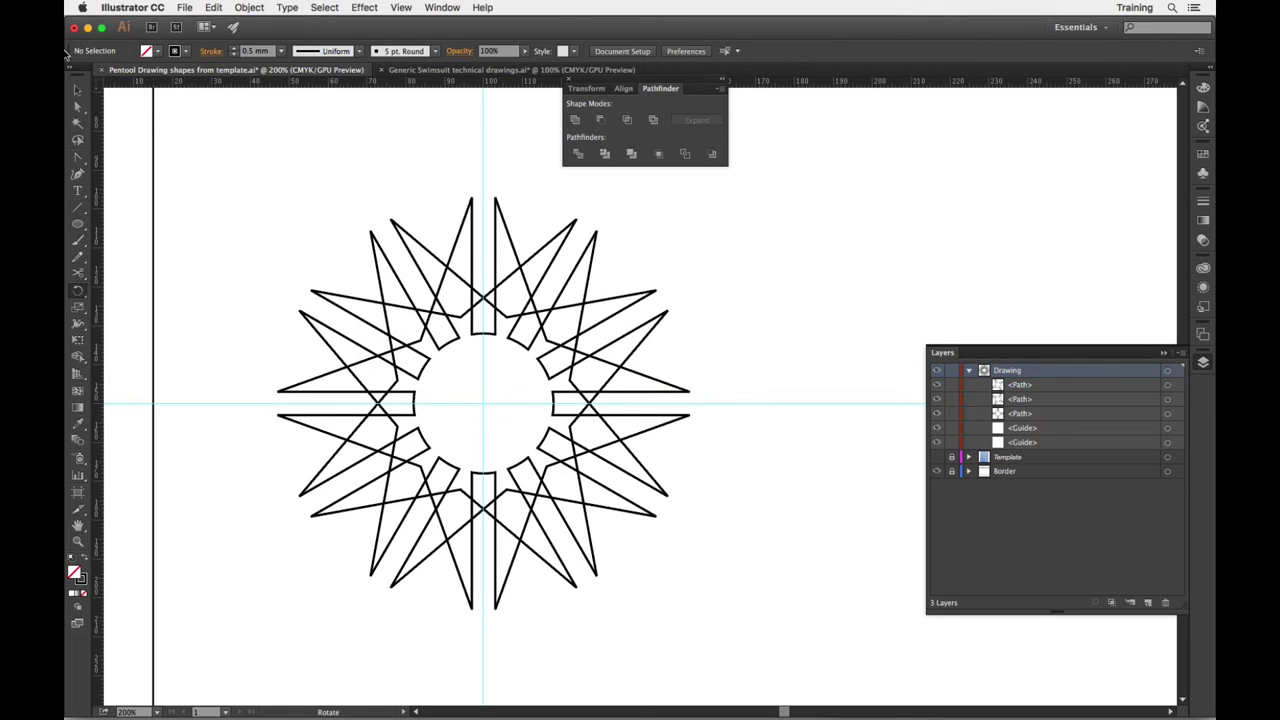
pyautogui.click(77, 90)
pyautogui.moveTo(280, 236); pyautogui.dragTo(618, 500)
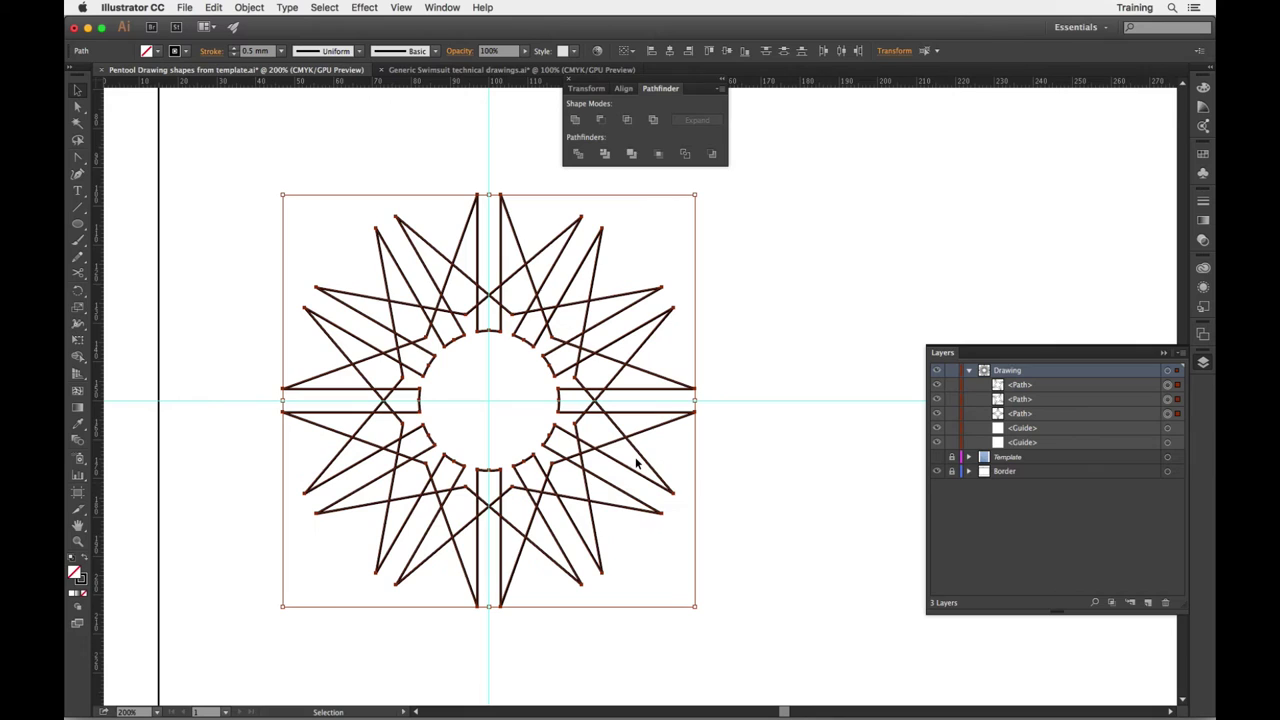
# Unite the three selected stars with Pathfinder, then deselect and move the panel aside.
pyautogui.click(574, 120)
pyautogui.click(787, 262)
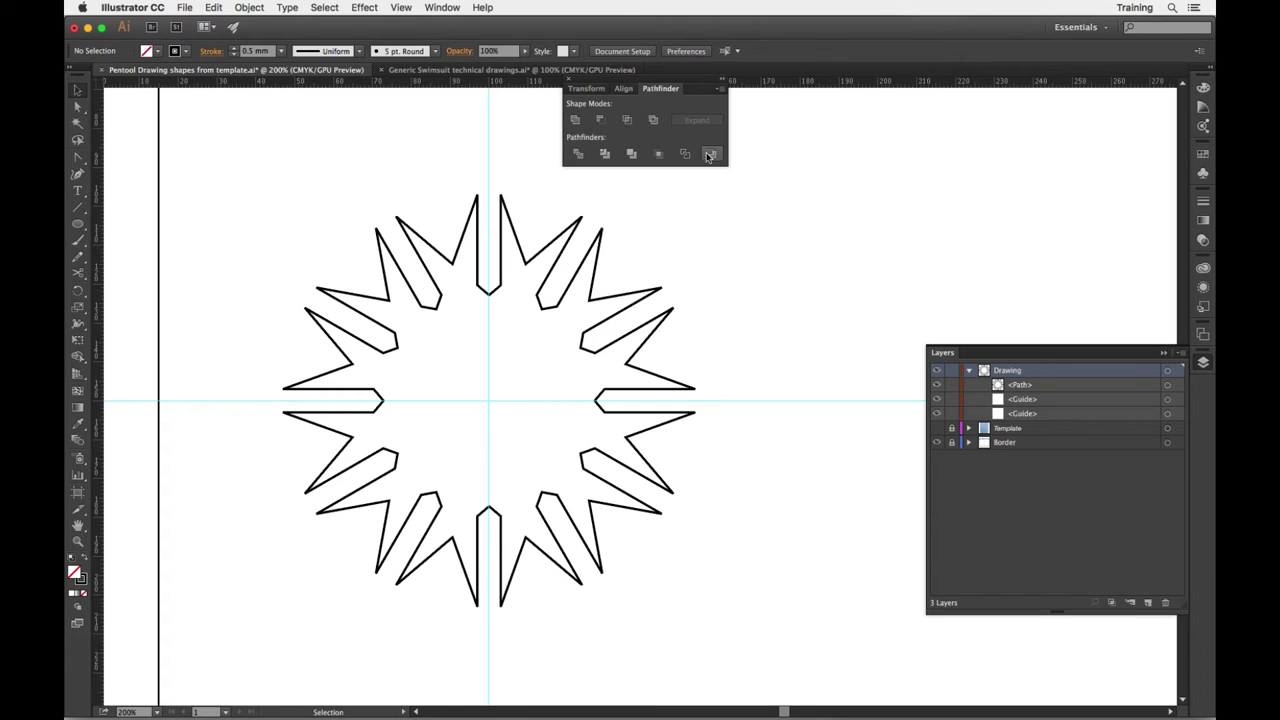
pyautogui.moveTo(673, 82); pyautogui.dragTo(799, 123)
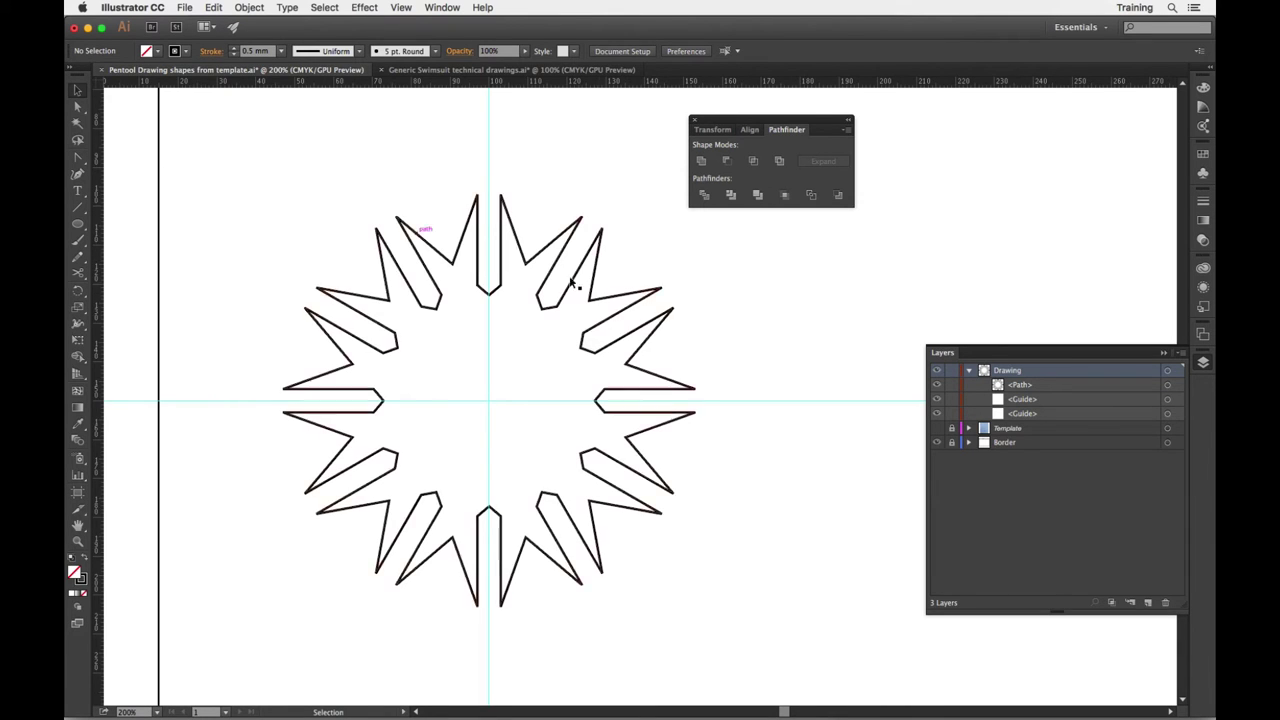
# Zoom in on the star's upper-left spike tips and switch to the Ellipse tool.
pyautogui.press('space')
pyautogui.moveTo(469, 328); pyautogui.dragTo(514, 326)
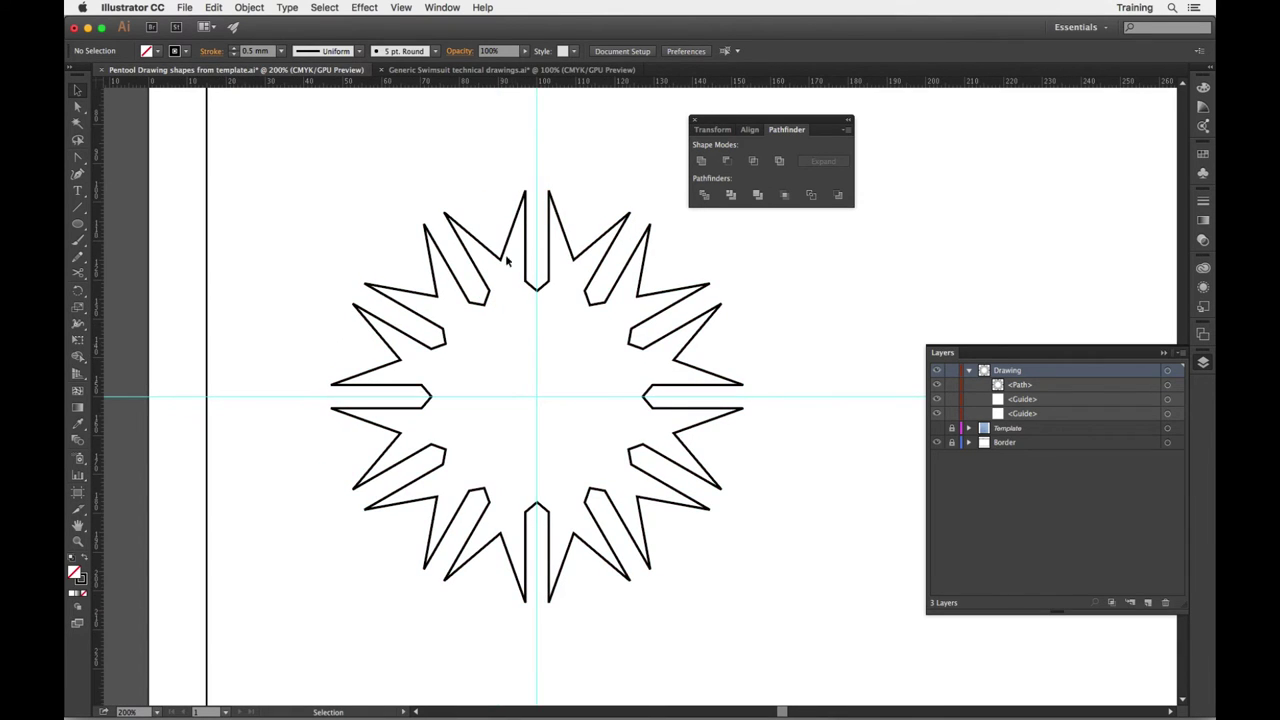
pyautogui.press('a')
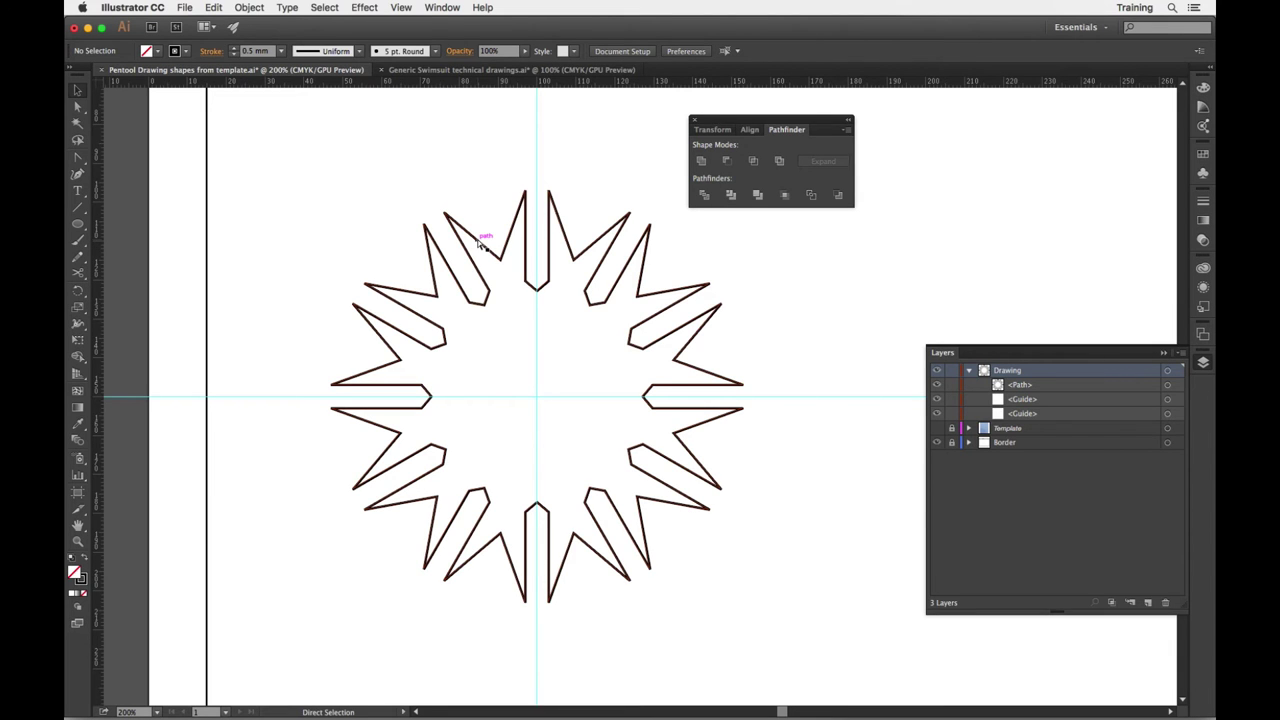
pyautogui.press('super+equal')
pyautogui.press('super+equal')
pyautogui.press('super+equal')
pyautogui.press('space')
pyautogui.moveTo(330, 218); pyautogui.dragTo(715, 489)
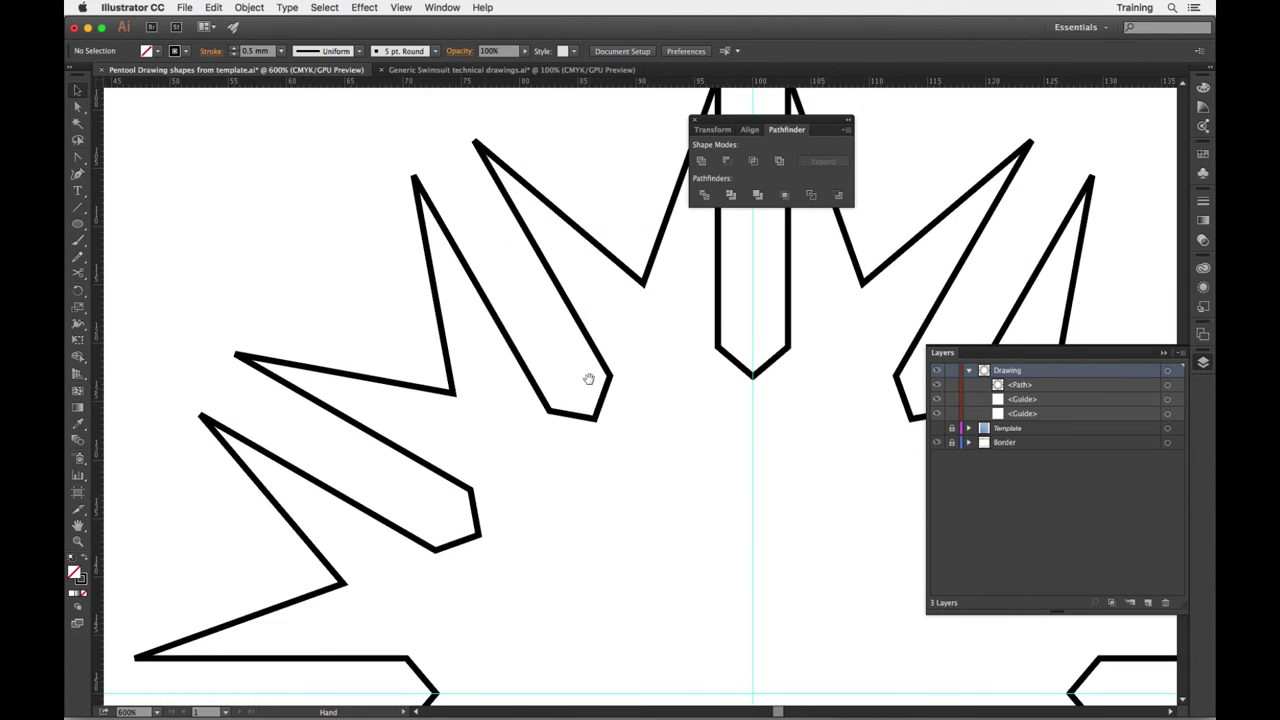
pyautogui.moveTo(589, 379); pyautogui.dragTo(416, 424)
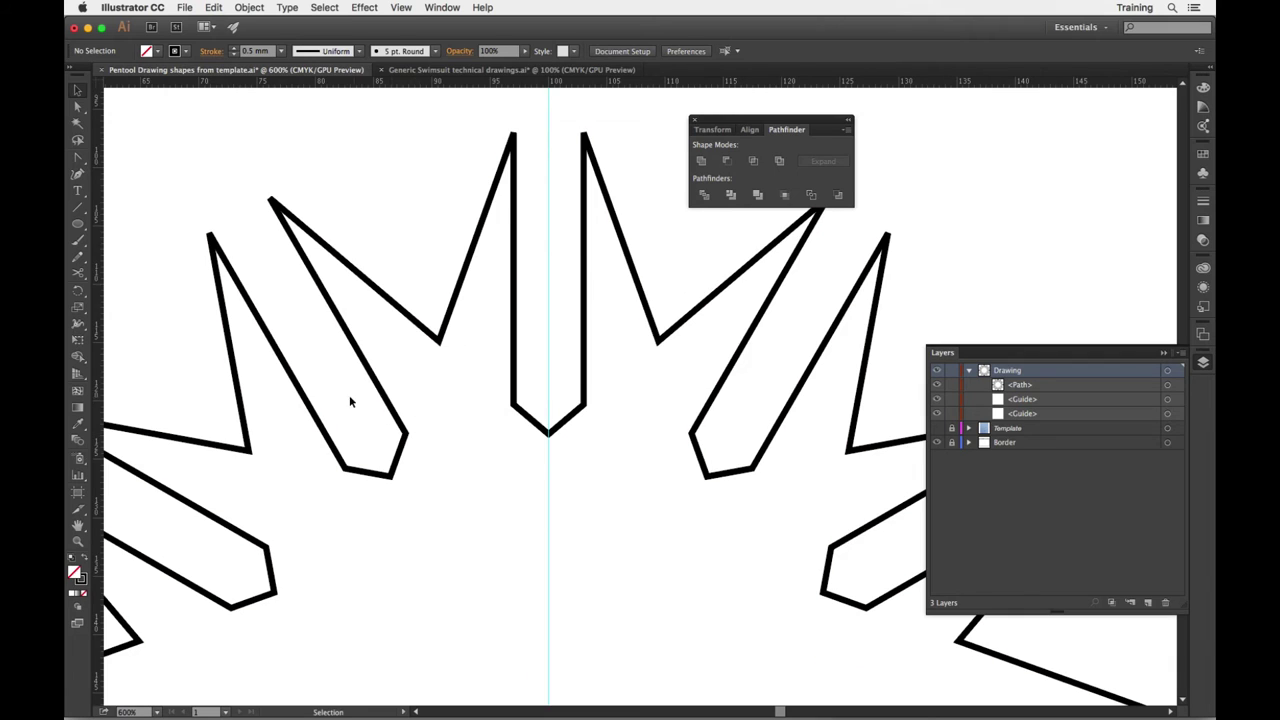
pyautogui.moveTo(349, 395); pyautogui.dragTo(469, 397)
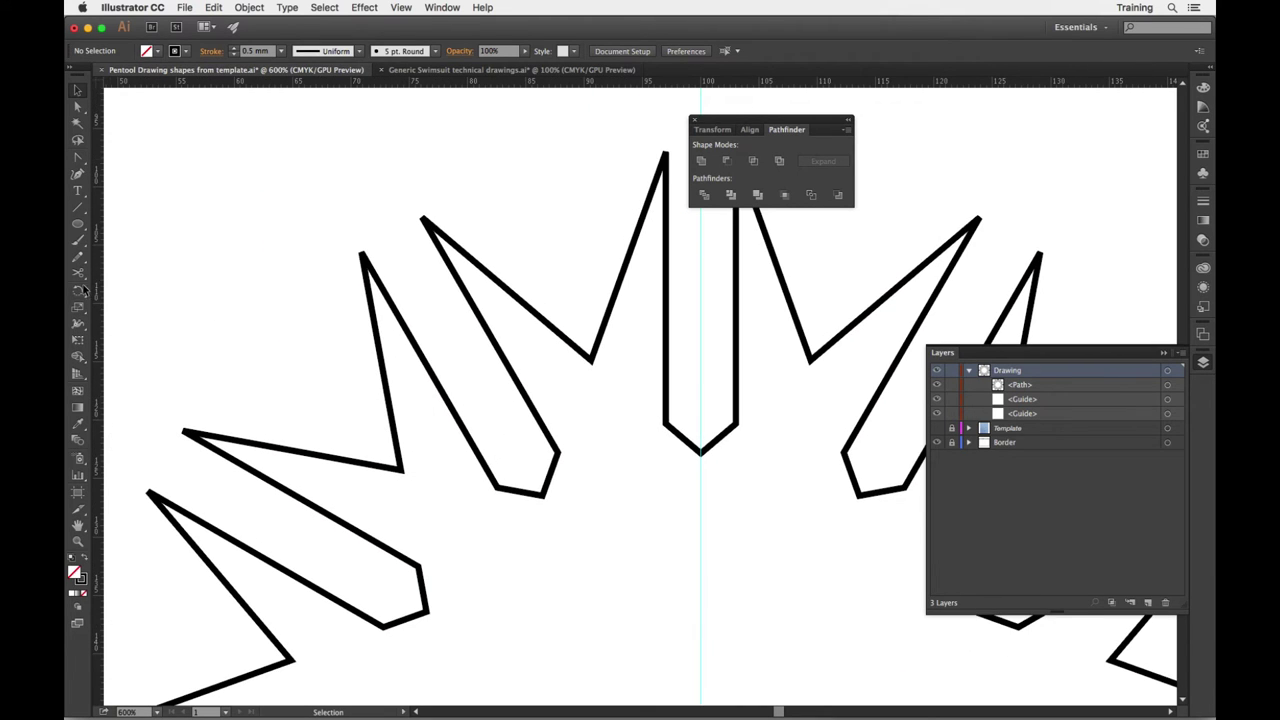
pyautogui.click(79, 224)
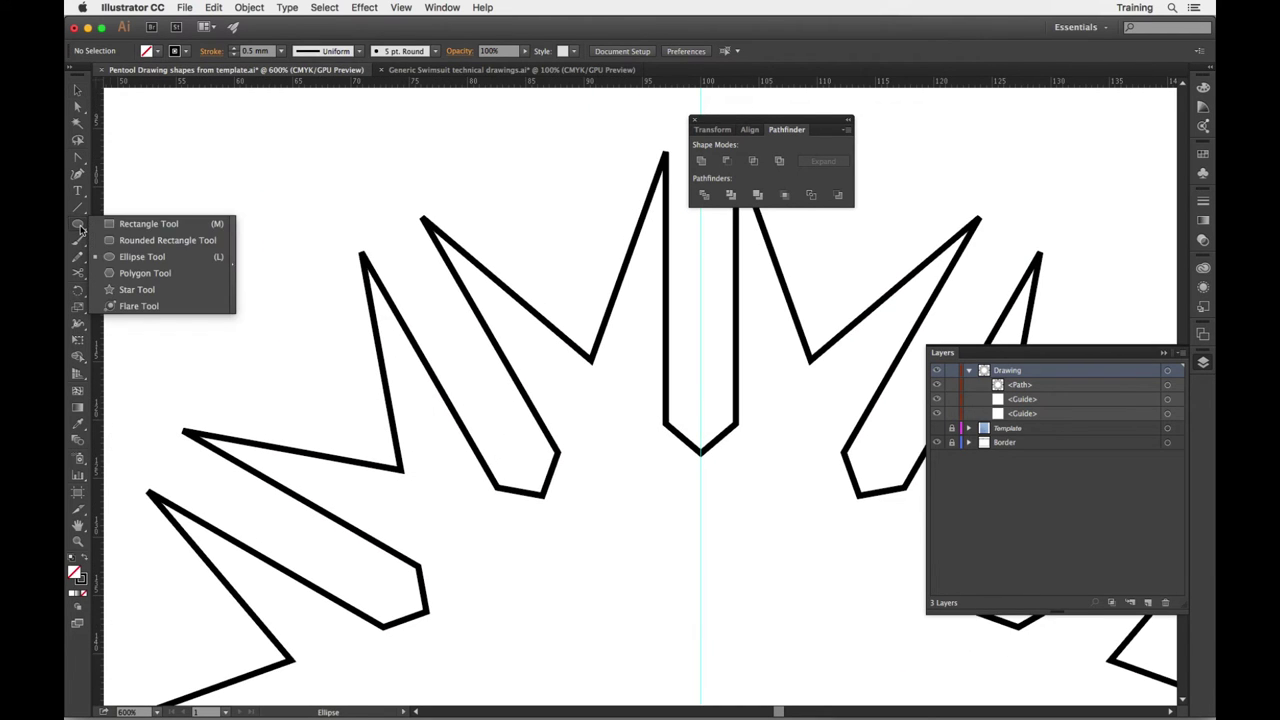
pyautogui.click(163, 257)
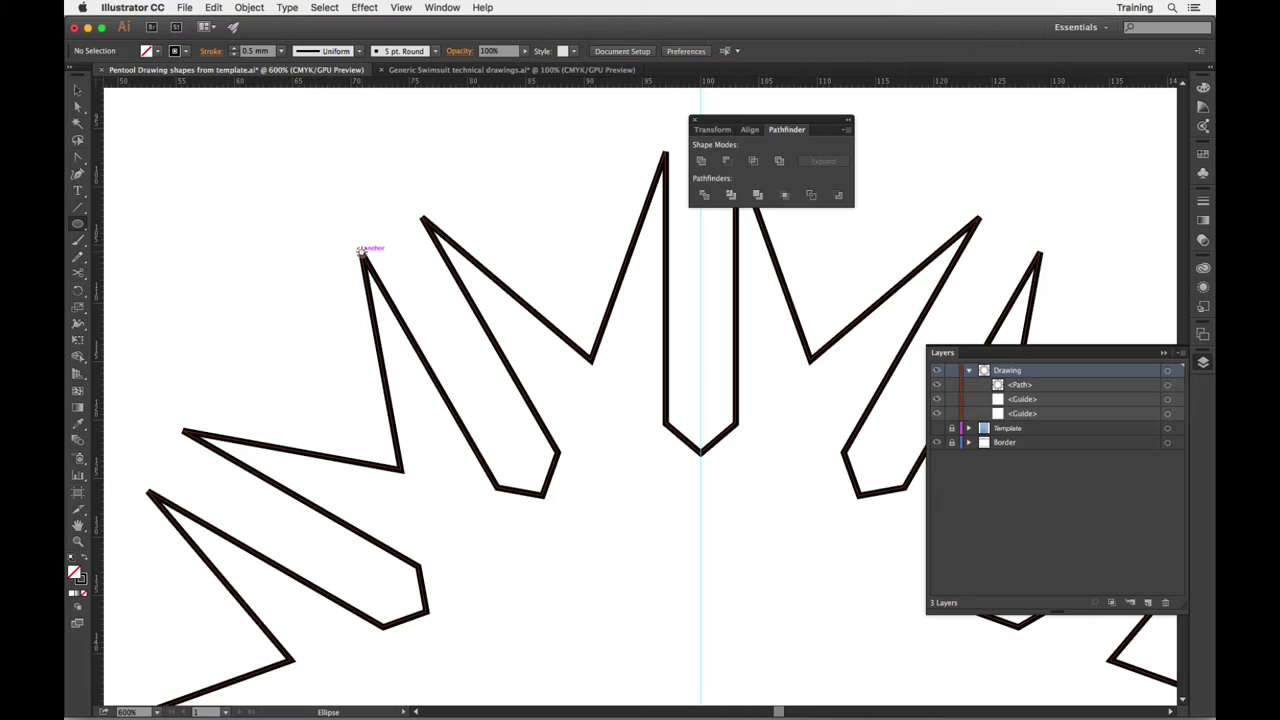
# Draw a circle on the upper-left spike tip and set its width to 5 mm.
pyautogui.moveTo(362, 251); pyautogui.dragTo(335, 220)
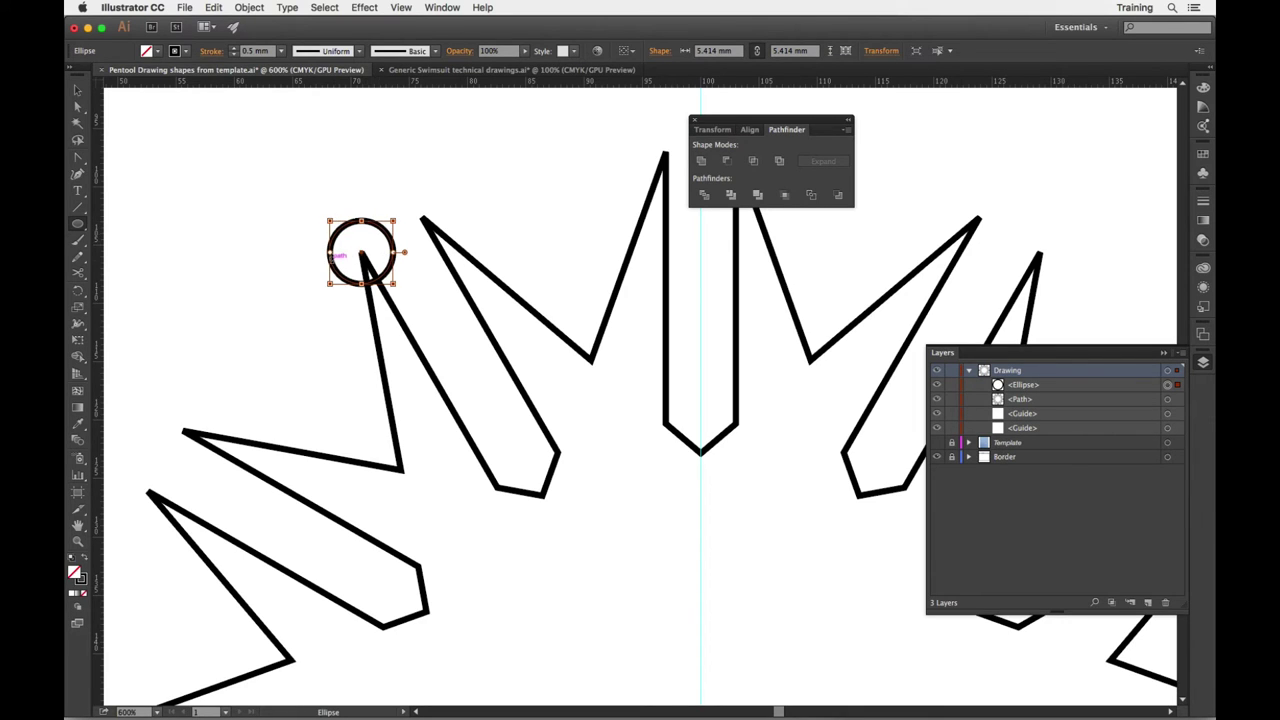
pyautogui.press('v')
pyautogui.click(715, 51)
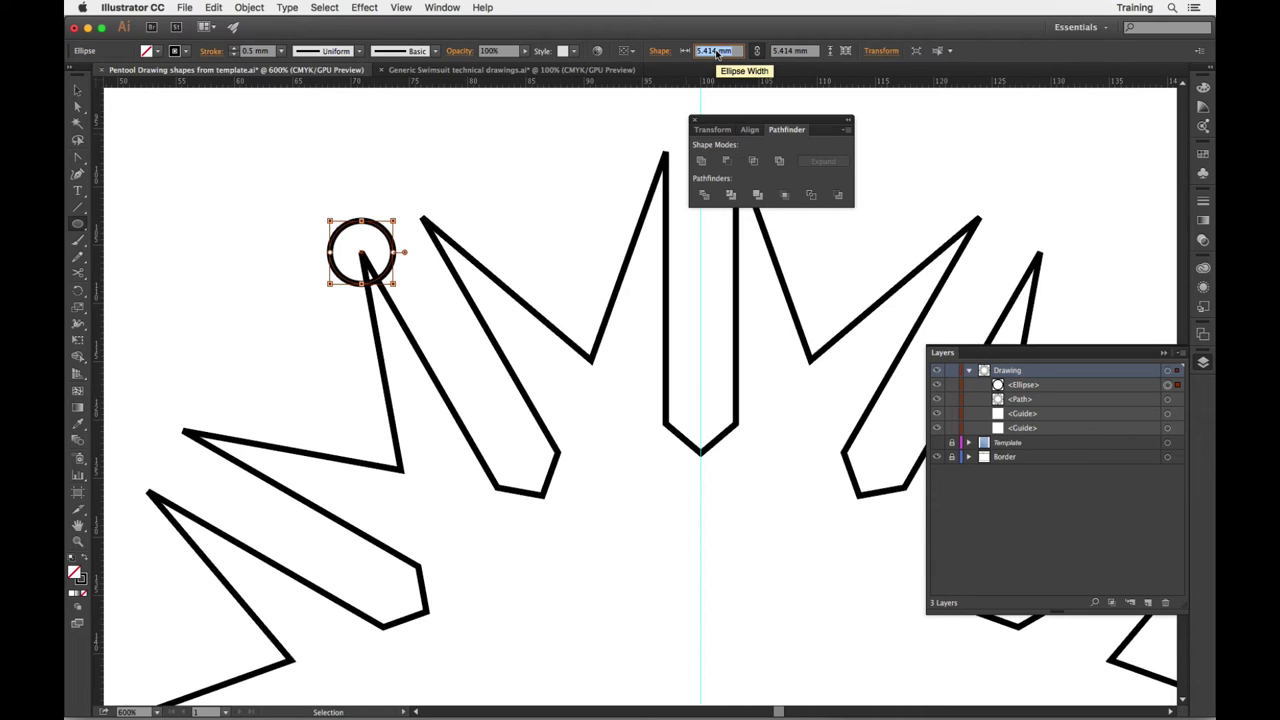
pyautogui.write('5')
pyautogui.press('Return')
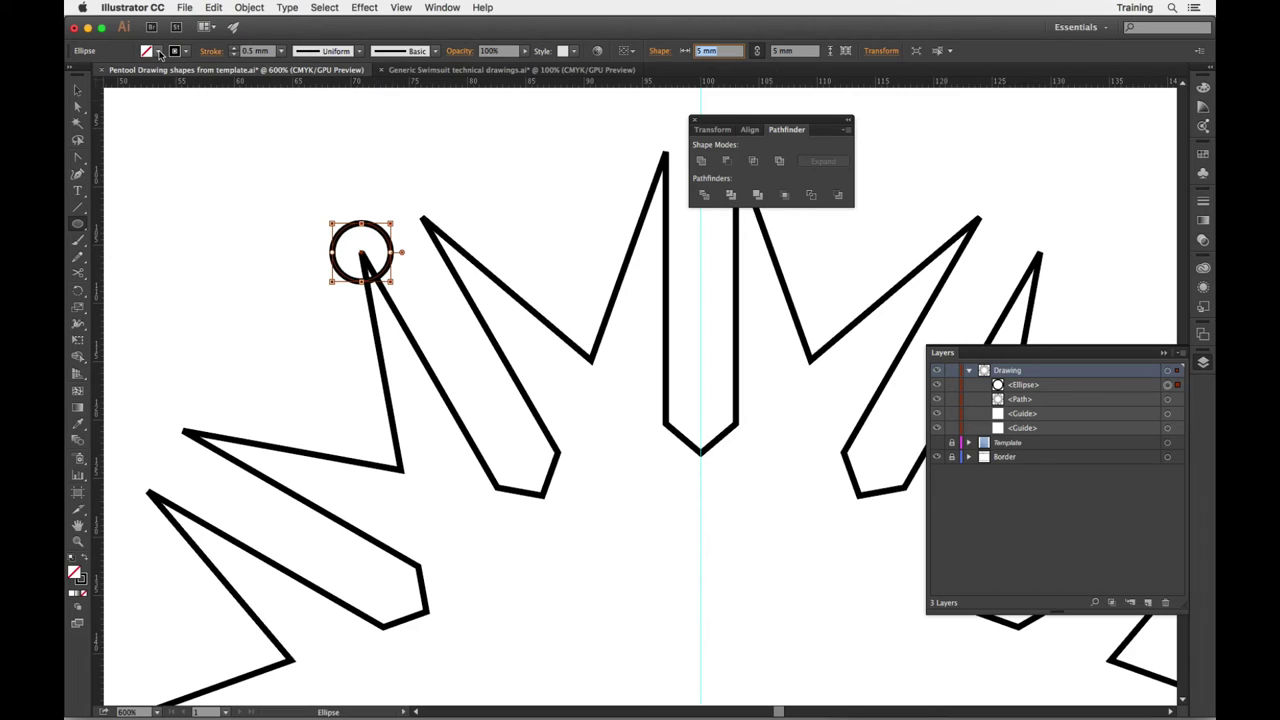
# Fill the circle with white and deselect it.
pyautogui.click(158, 53)
pyautogui.click(88, 76)
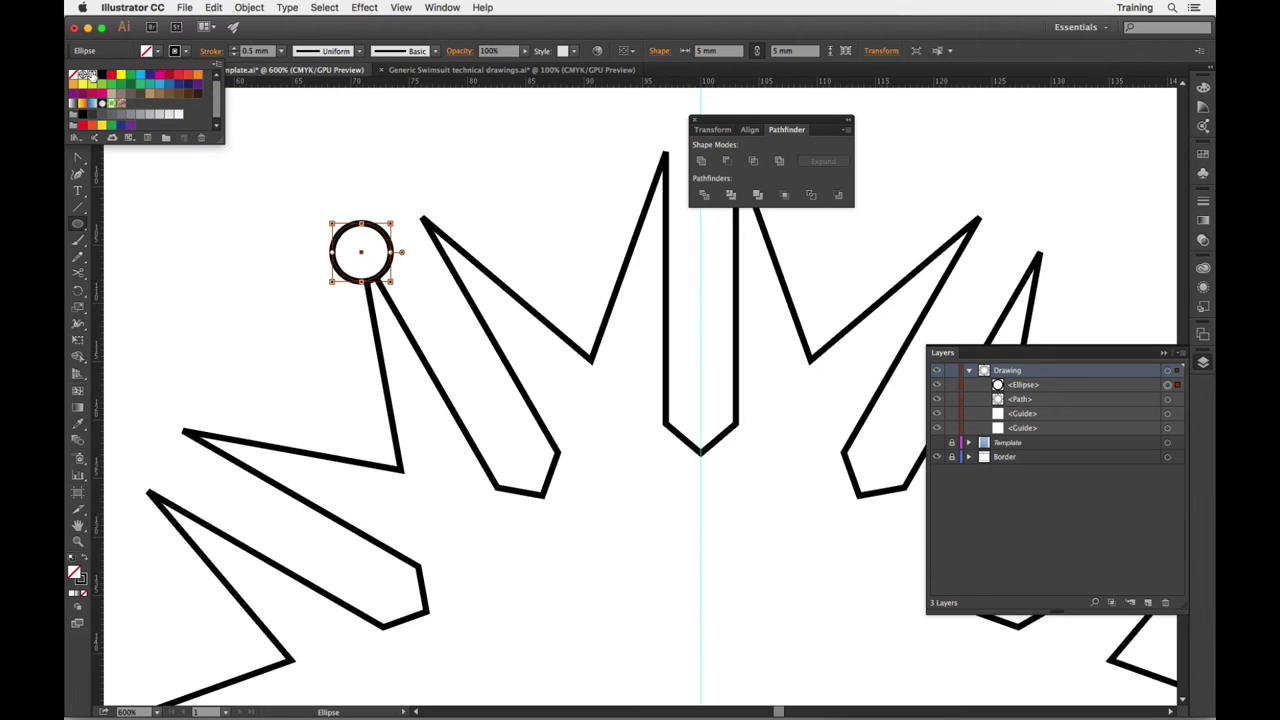
pyautogui.press('Escape')
pyautogui.press('v')
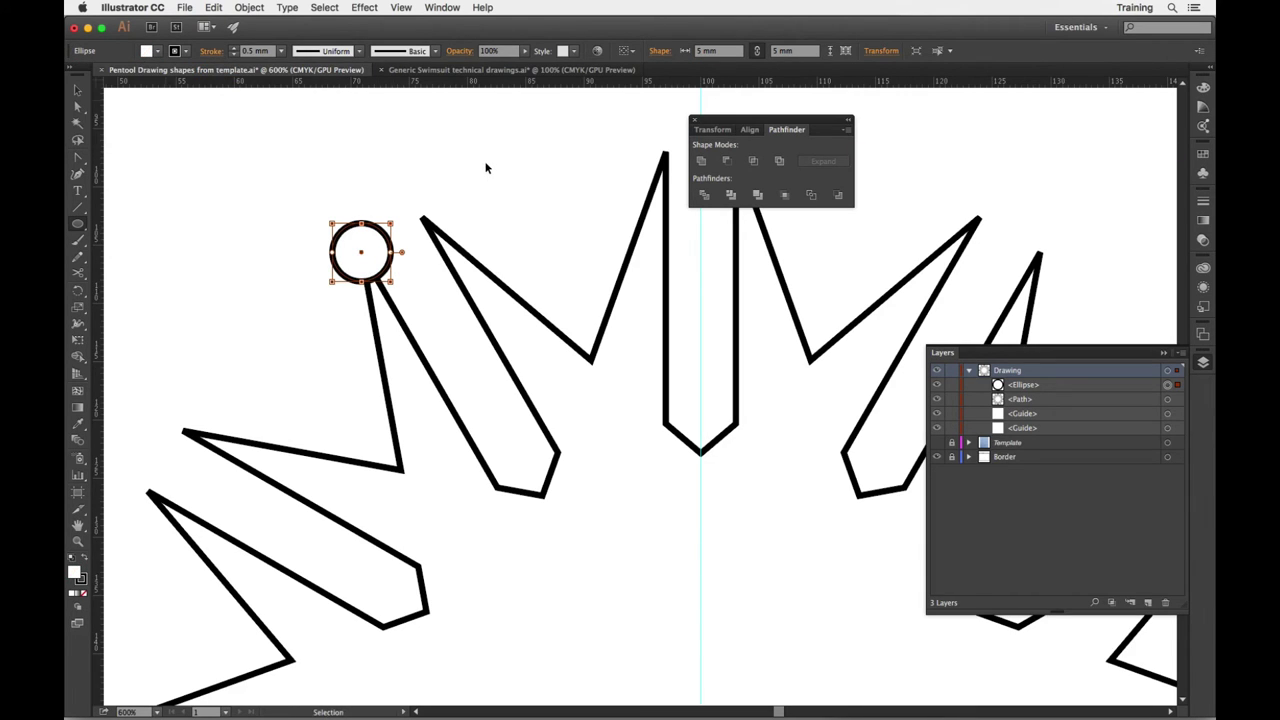
pyautogui.click(617, 200)
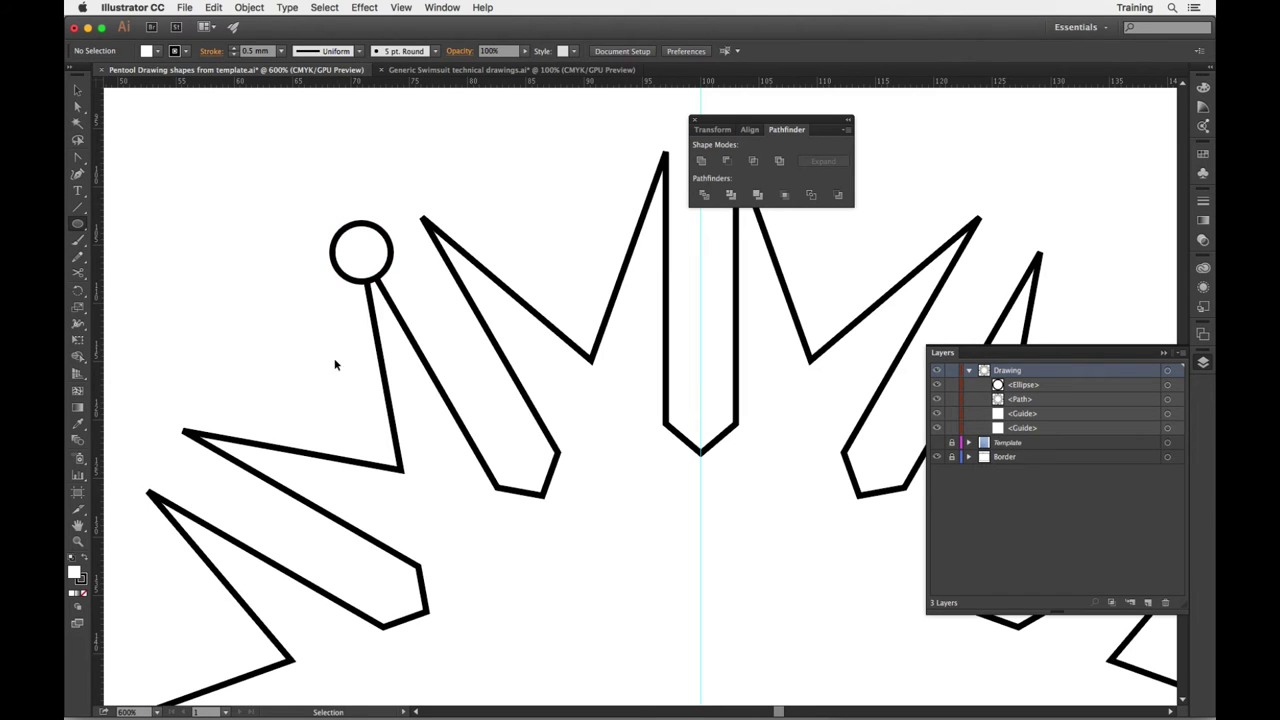
pyautogui.scroll(-2, 336, 357)
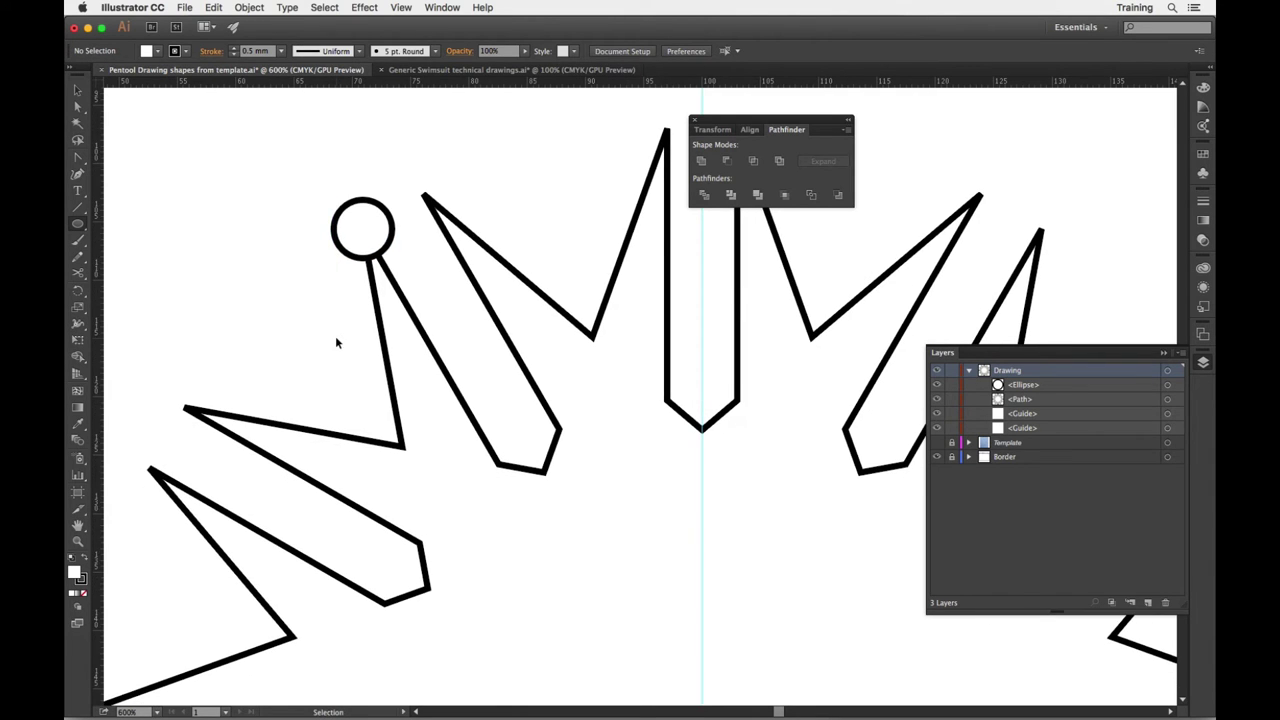
# Zoom out to view the star, then zoom in on the next spike tip leftward.
pyautogui.press('super+minus')
pyautogui.press('super+minus')
pyautogui.press('space')
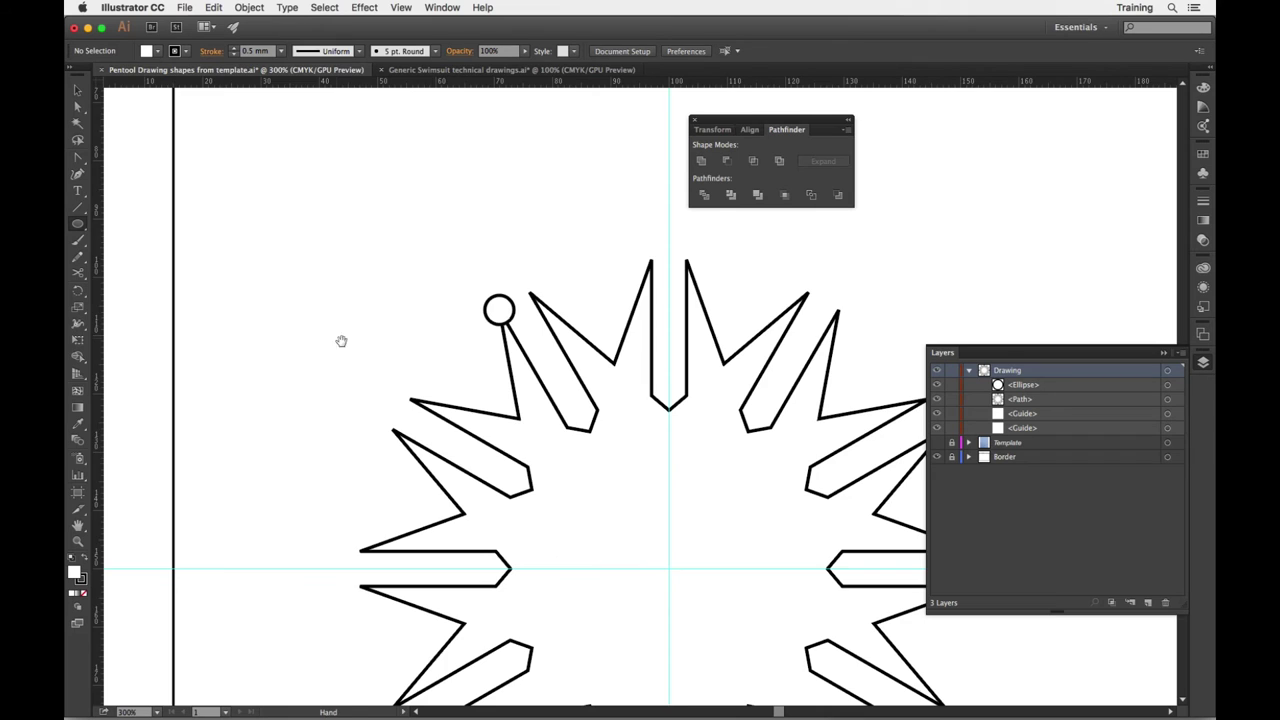
pyautogui.moveTo(341, 341); pyautogui.dragTo(257, 266)
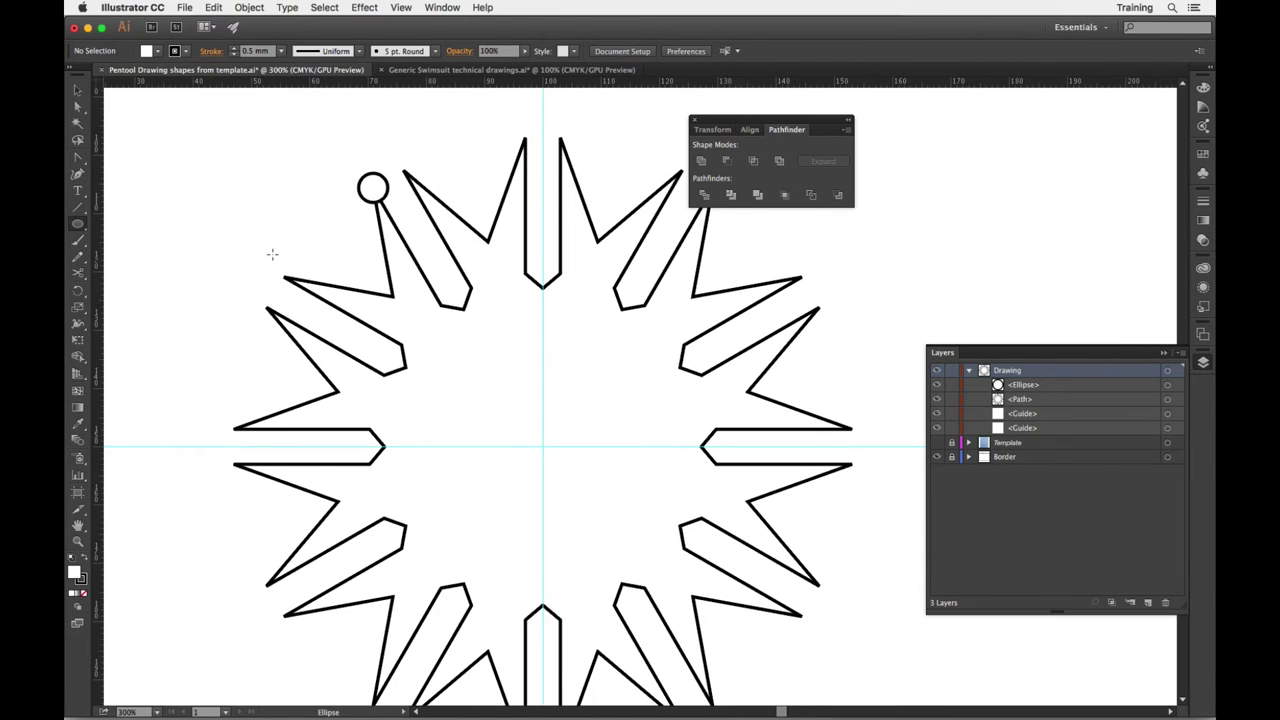
pyautogui.hscroll(1, 420, 268)
pyautogui.scroll(1, 420, 268)
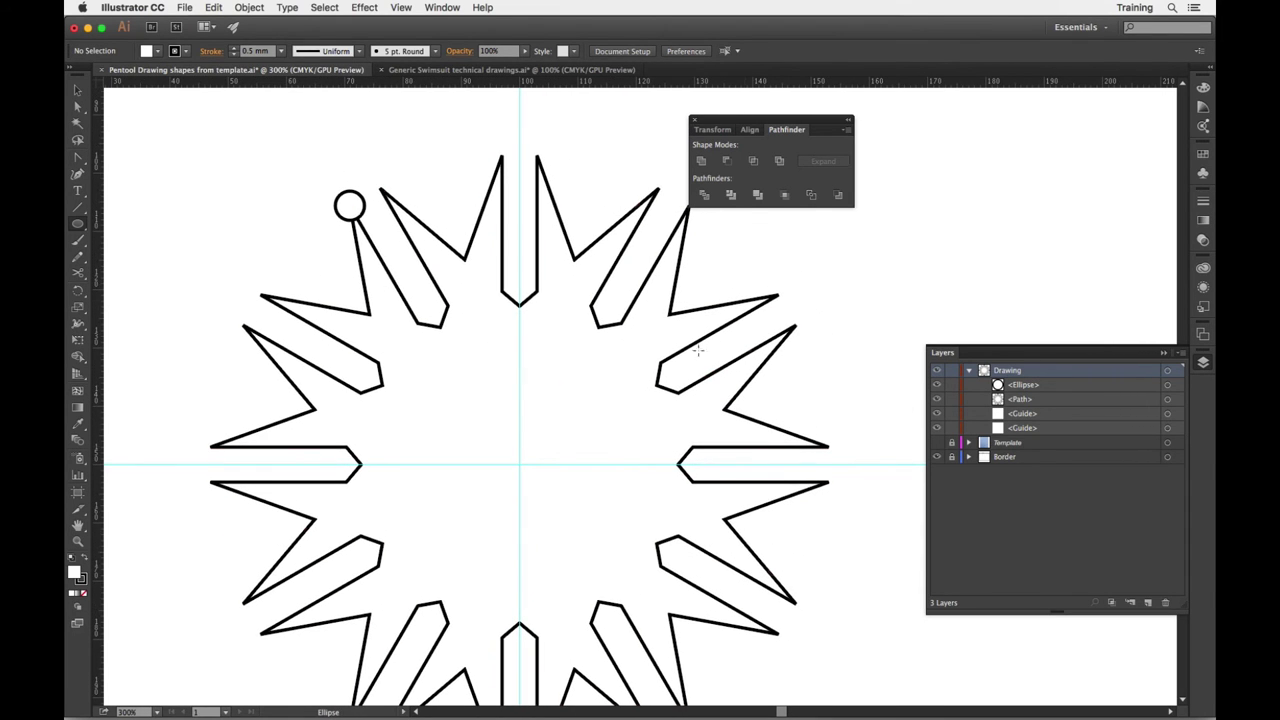
pyautogui.scroll(-1, 340, 370)
pyautogui.hscroll(-1, 340, 370)
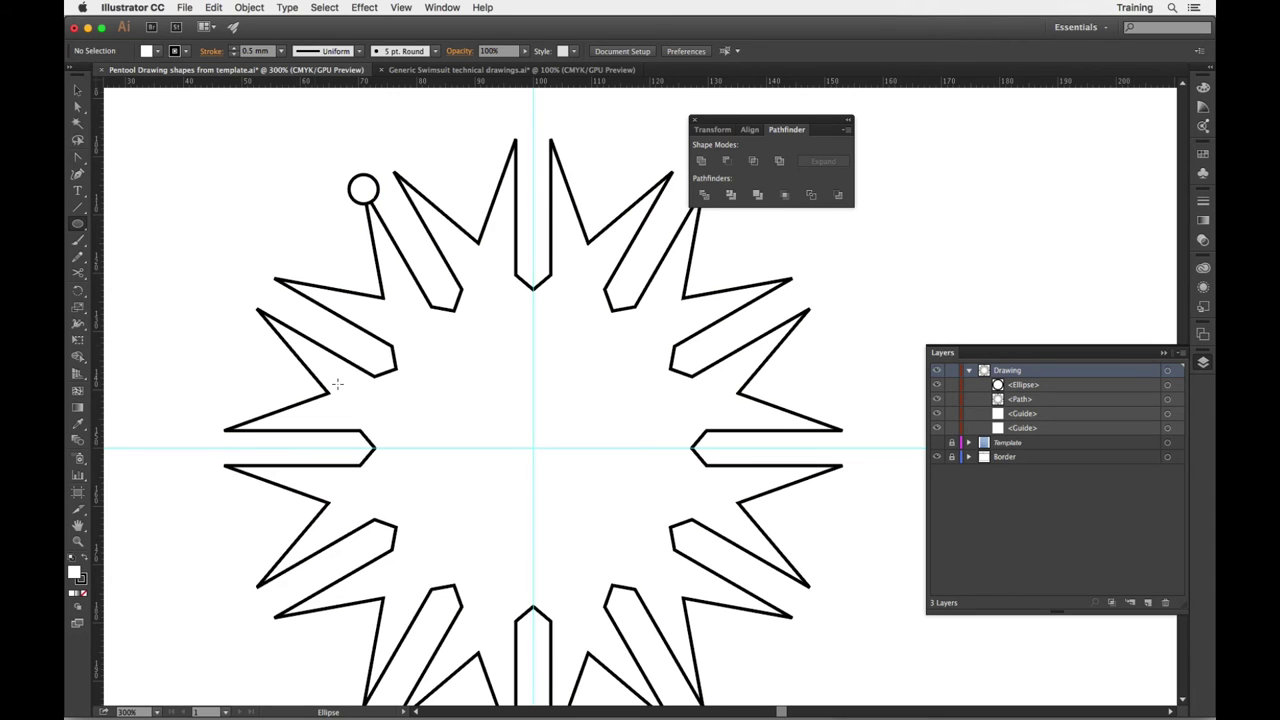
pyautogui.moveTo(374, 354); pyautogui.dragTo(406, 336)
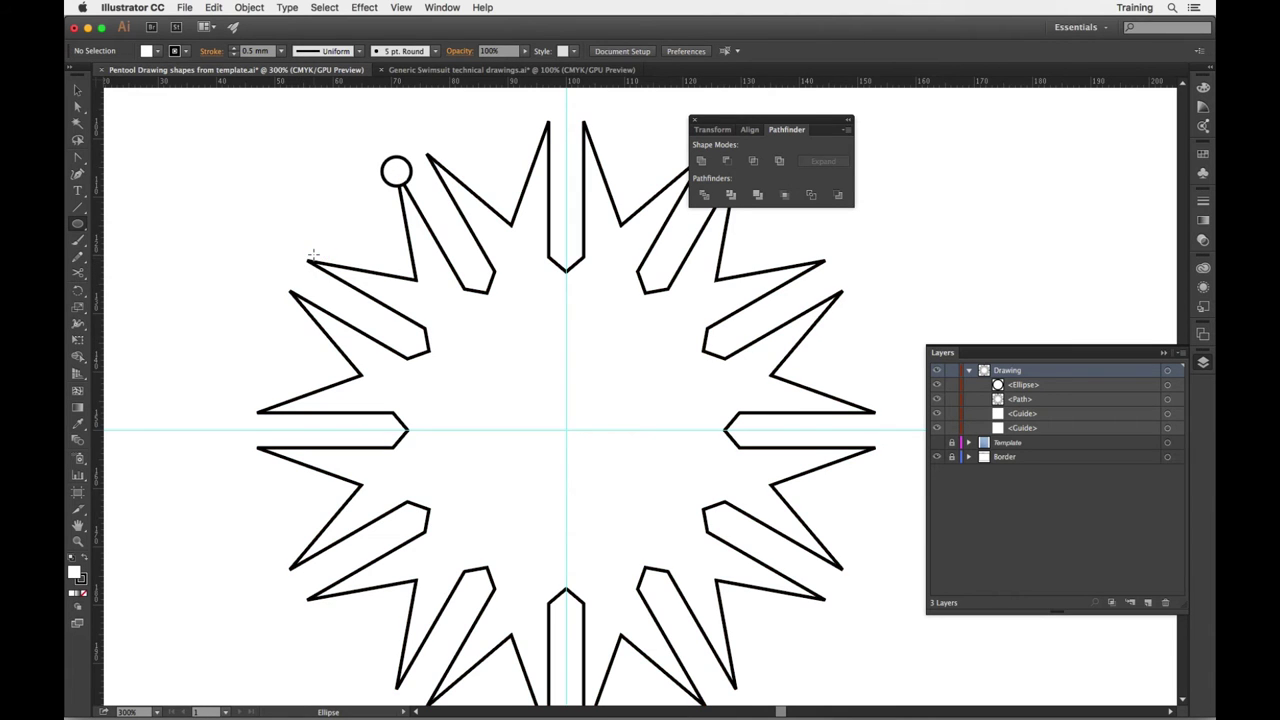
pyautogui.press('super+equal')
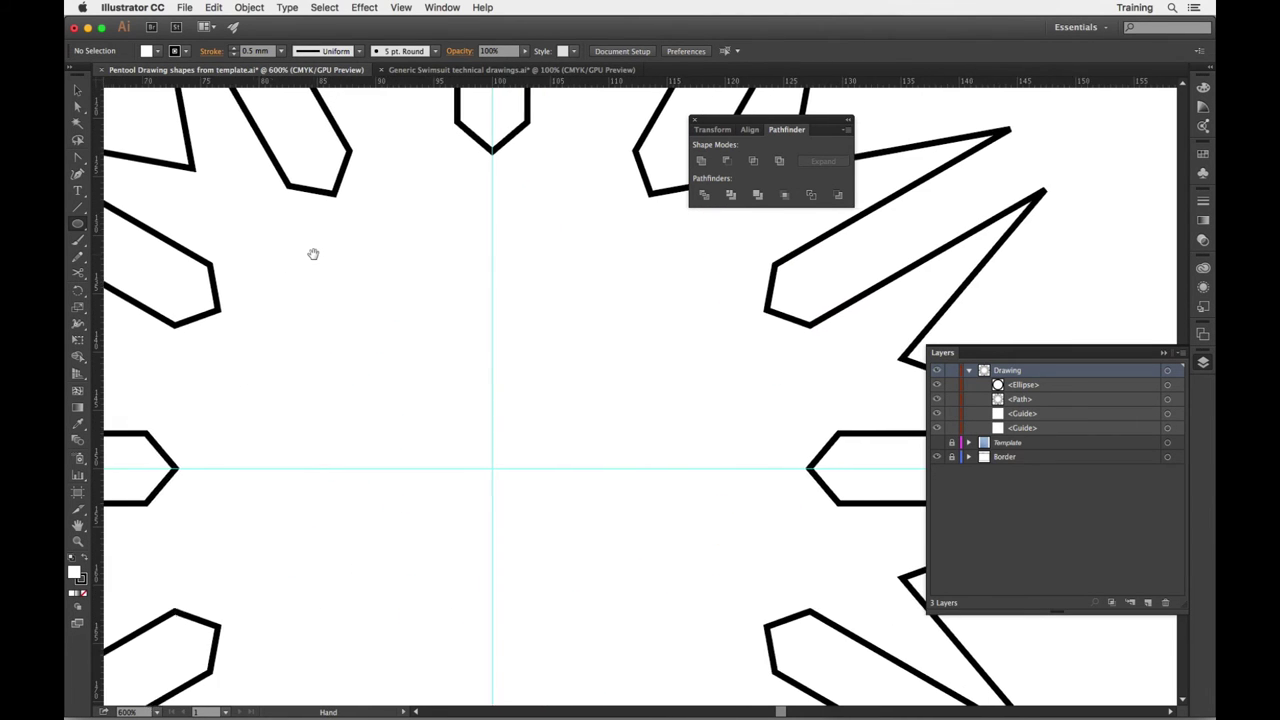
pyautogui.moveTo(425, 295); pyautogui.dragTo(699, 488)
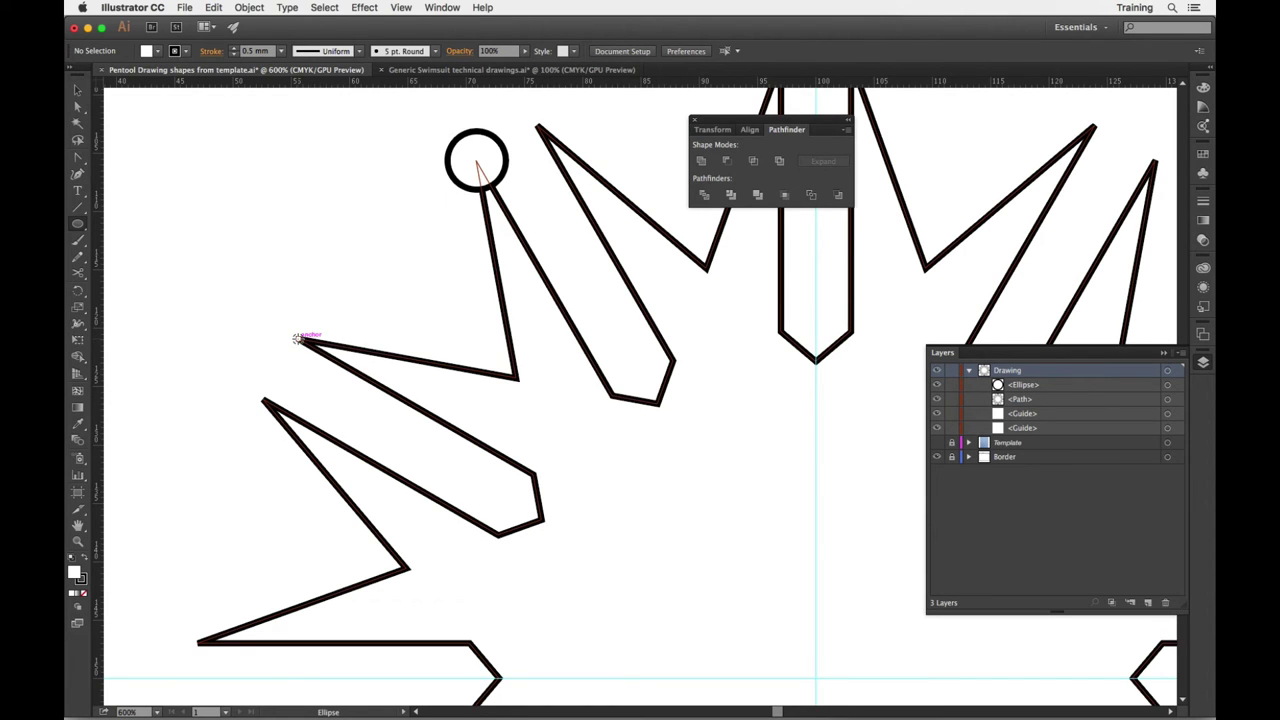
# Draw a circle on that spike tip and size it 5 × 5 mm.
pyautogui.moveTo(298, 340); pyautogui.dragTo(268, 316)
pyautogui.click(708, 50)
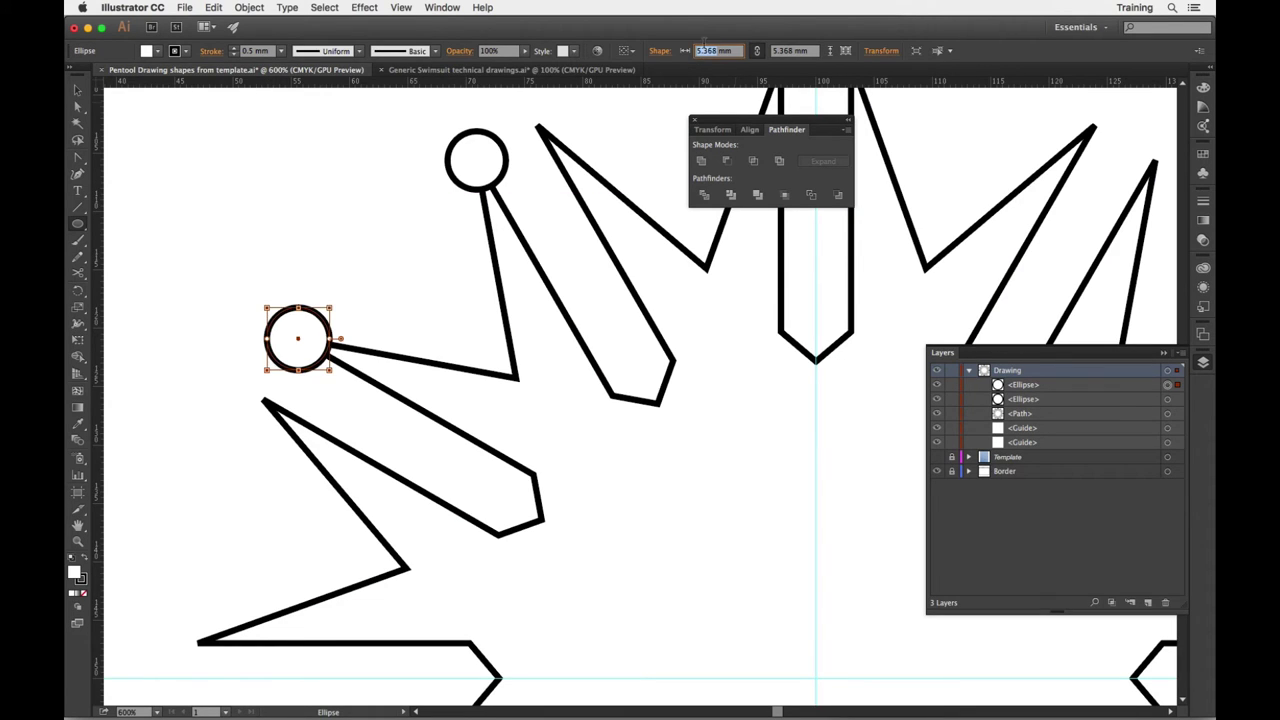
pyautogui.write('5')
pyautogui.press('Tab')
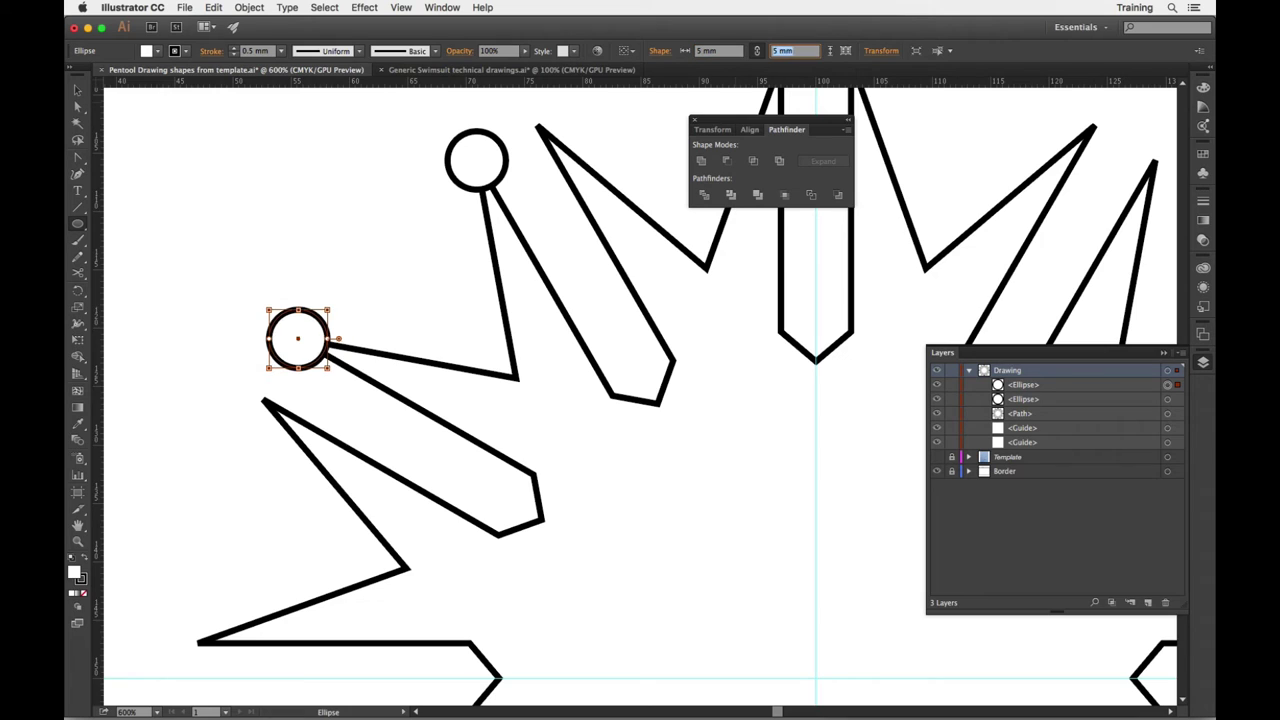
pyautogui.press('Return')
pyautogui.press('super+minus')
pyautogui.press('super+minus')
pyautogui.press('super+minus')
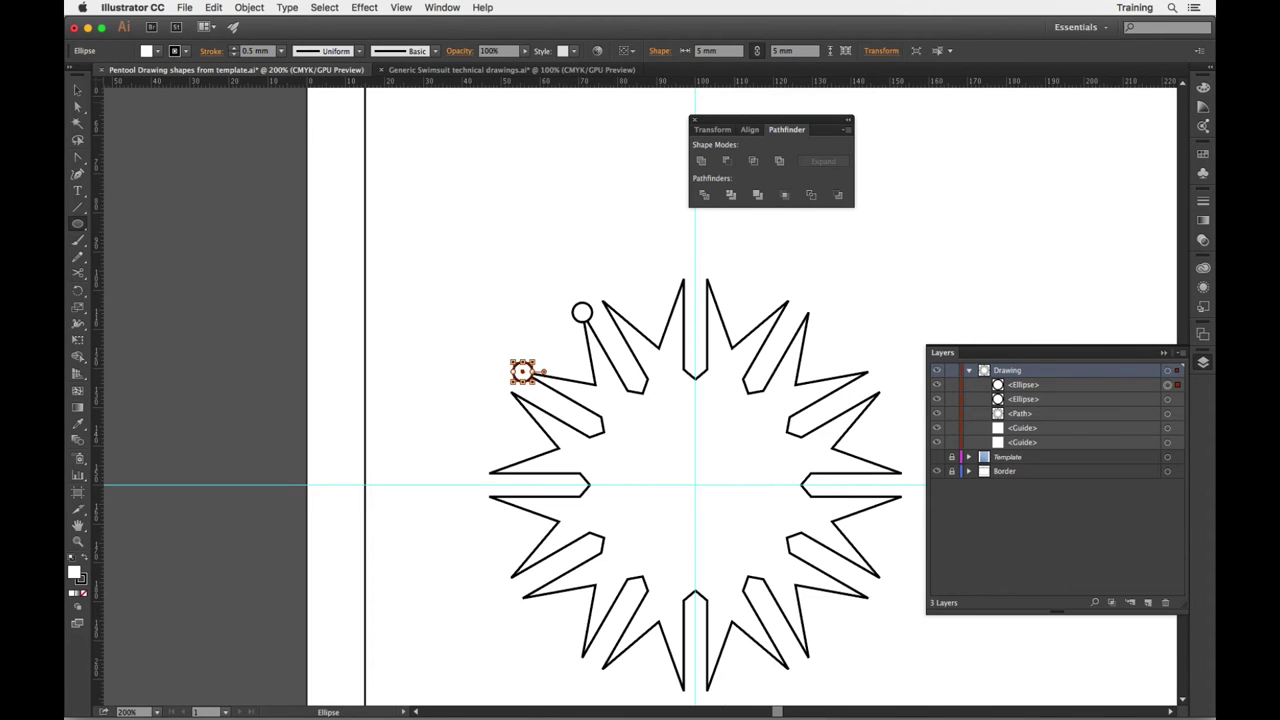
# Select both spike-tip circles and group them.
pyautogui.moveTo(586, 249); pyautogui.dragTo(437, 200)
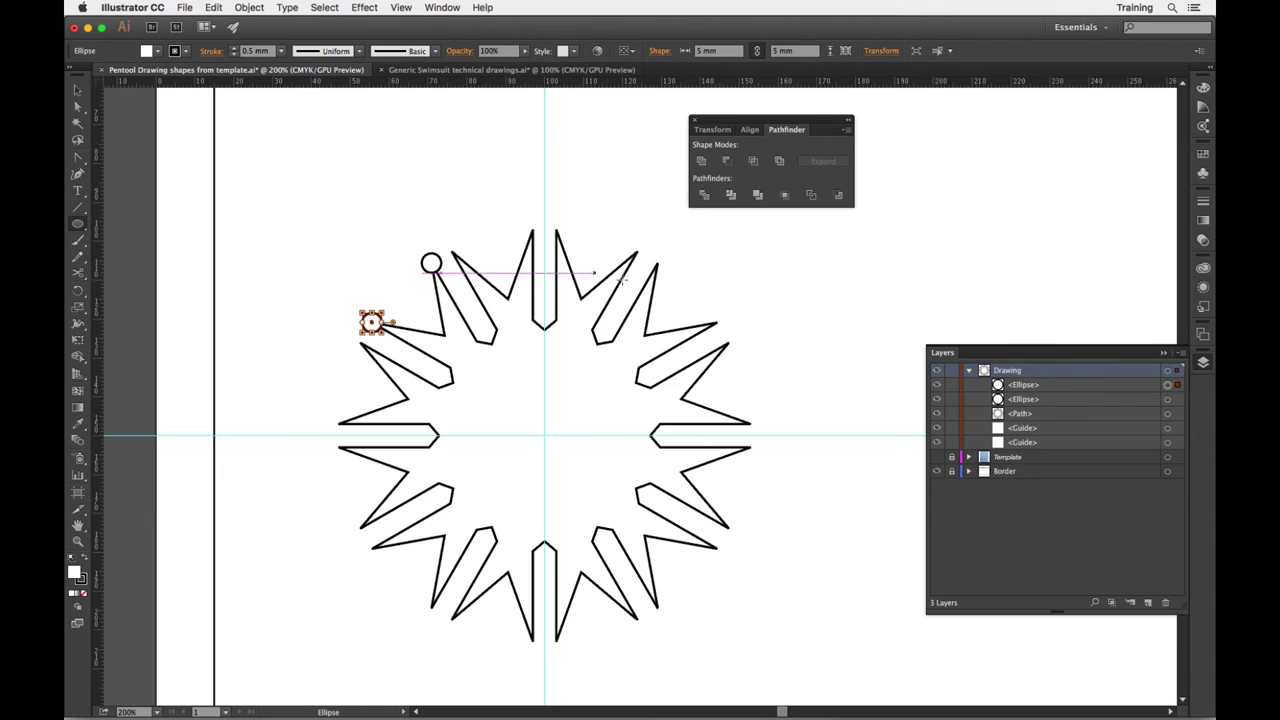
pyautogui.click(79, 92)
pyautogui.click(281, 185)
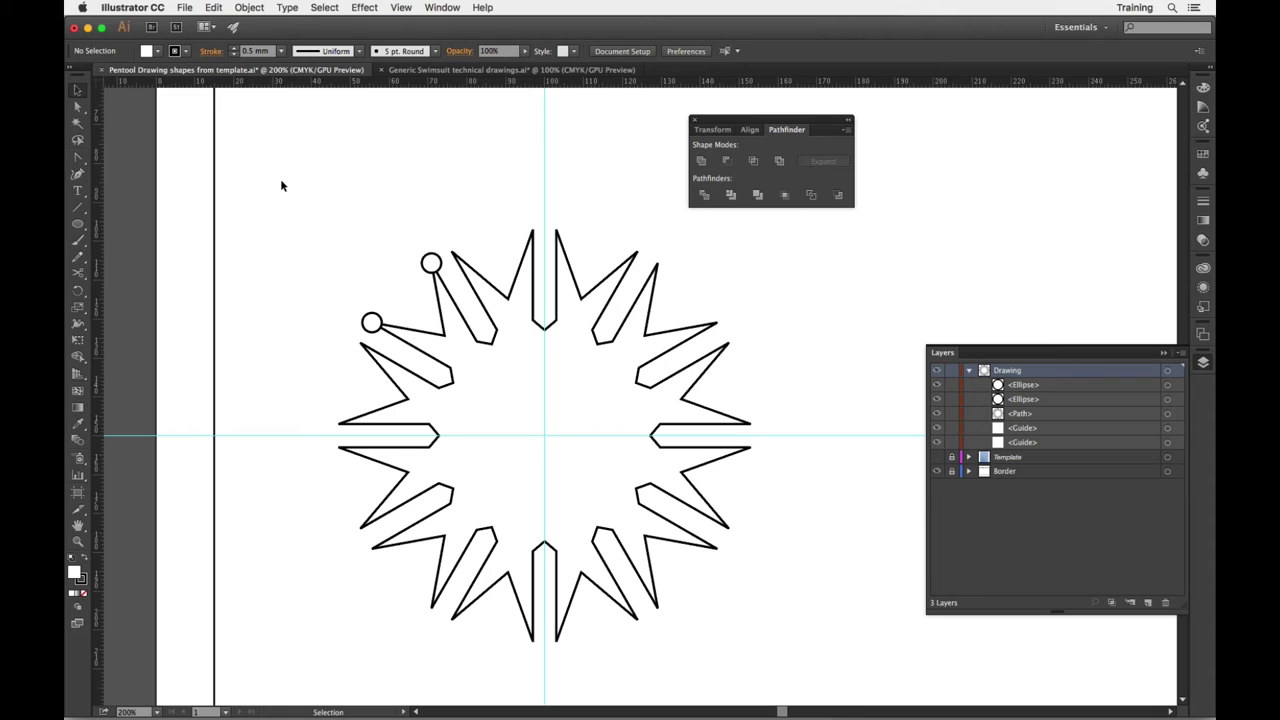
pyautogui.click(371, 318)
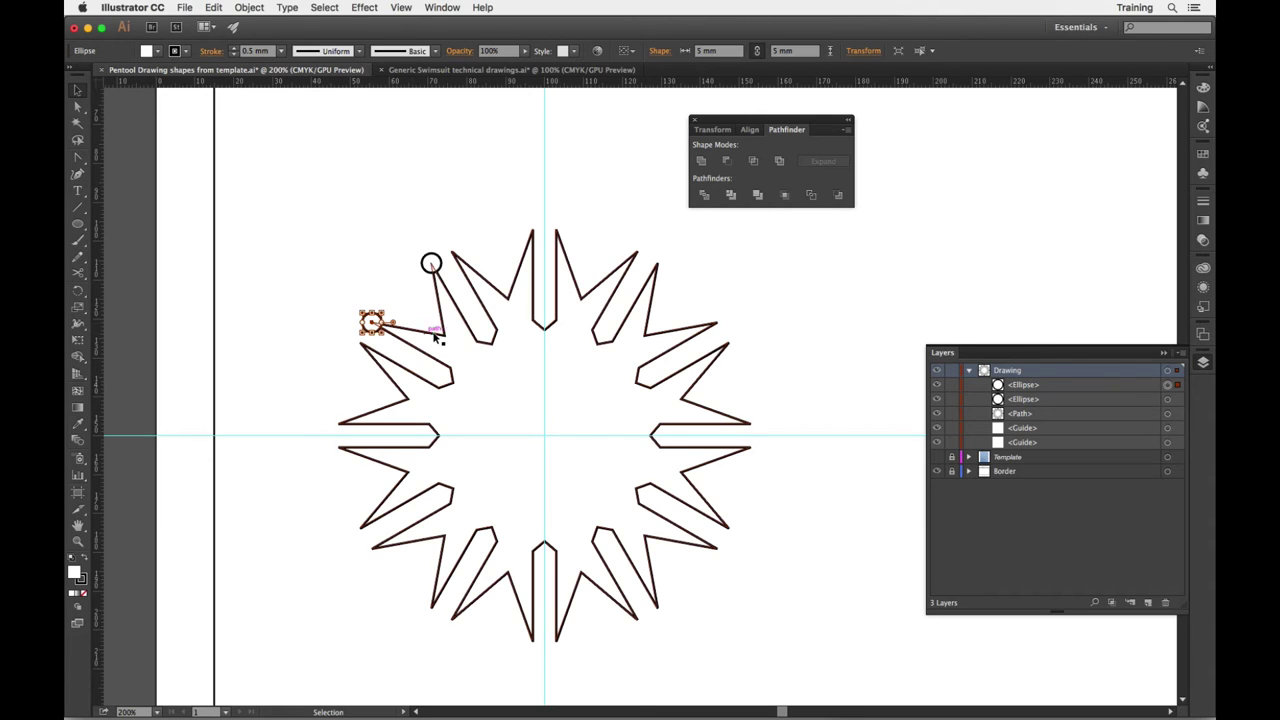
pyautogui.keyDown('shift'); pyautogui.click(430, 262); pyautogui.keyUp('shift')
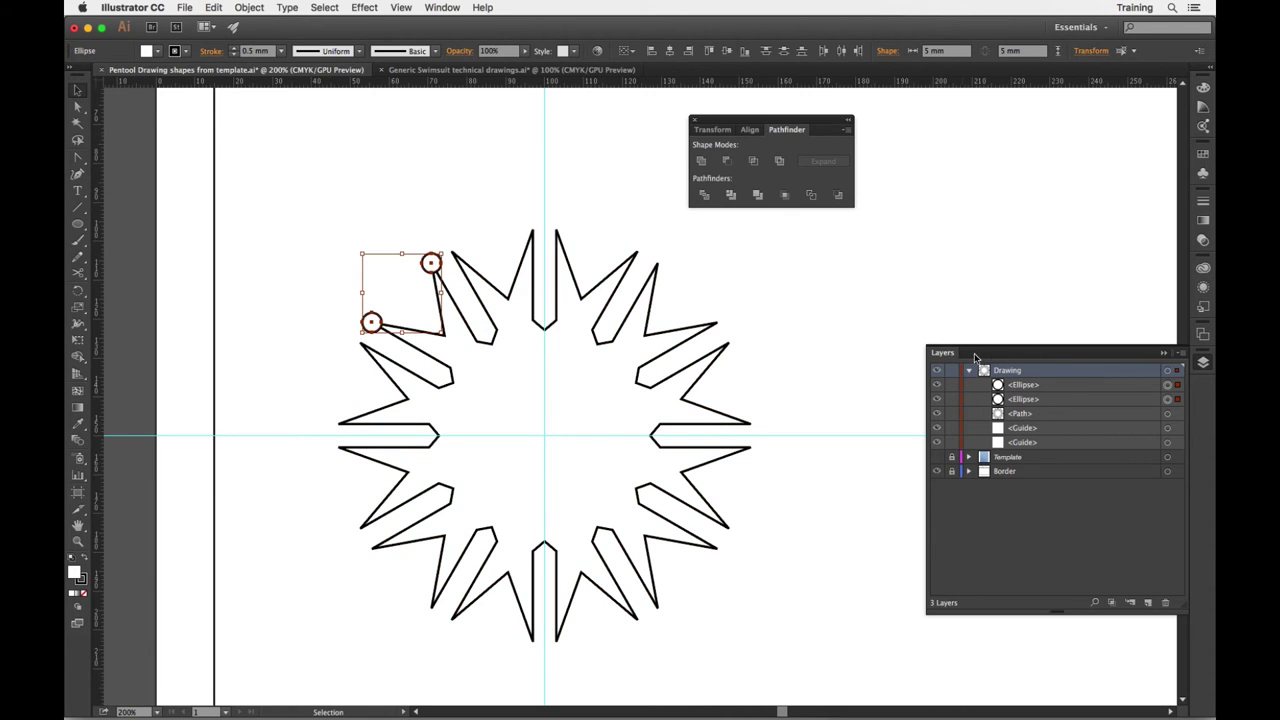
pyautogui.moveTo(949, 355); pyautogui.dragTo(881, 326)
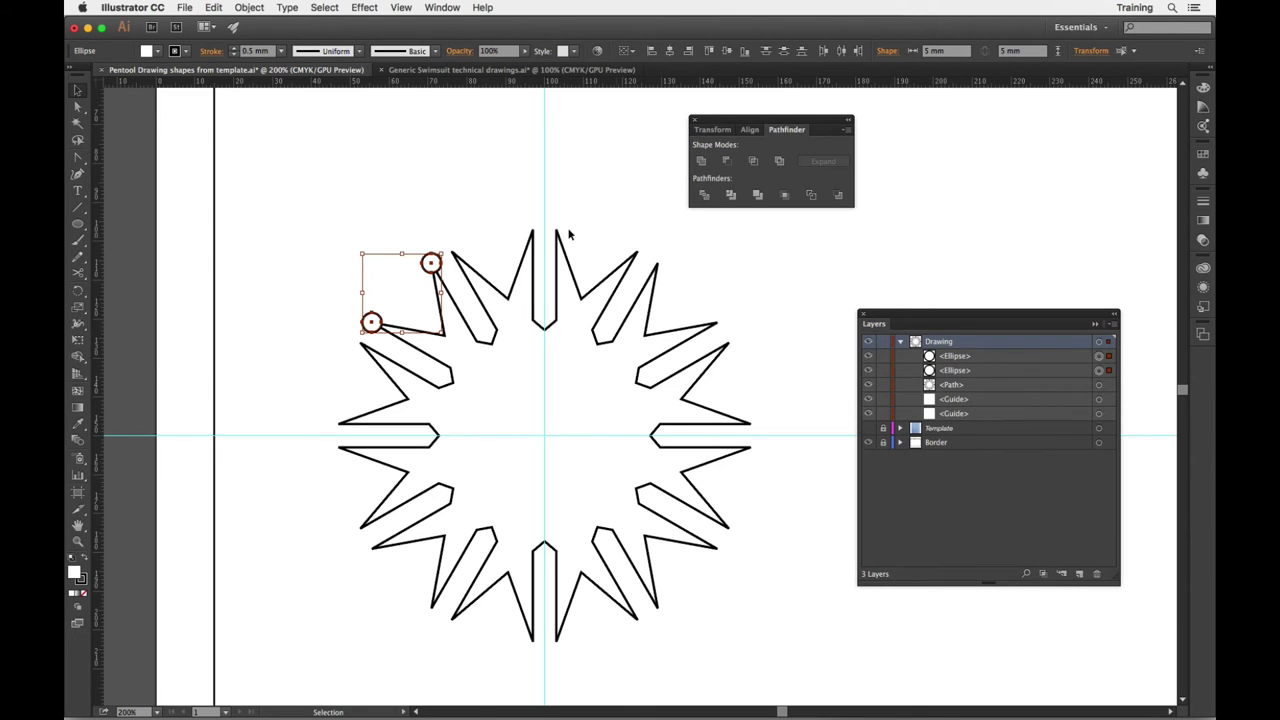
pyautogui.rightClick(410, 205)
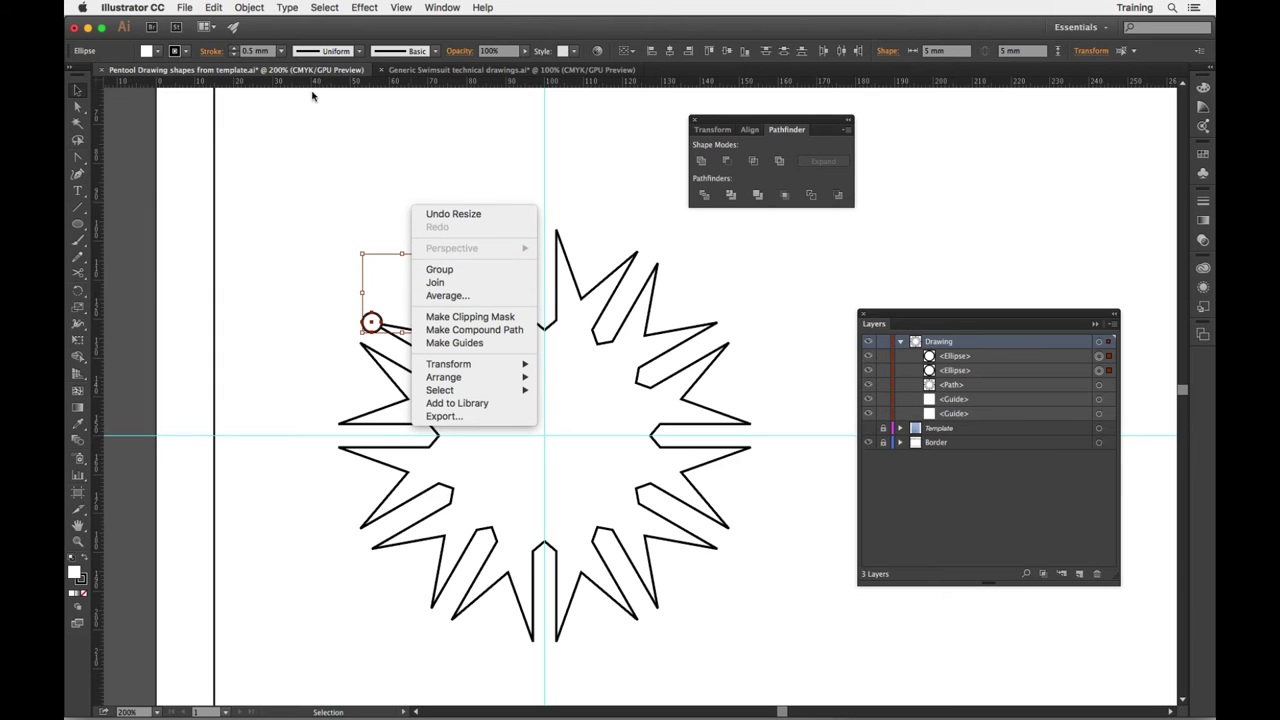
pyautogui.click(439, 269)
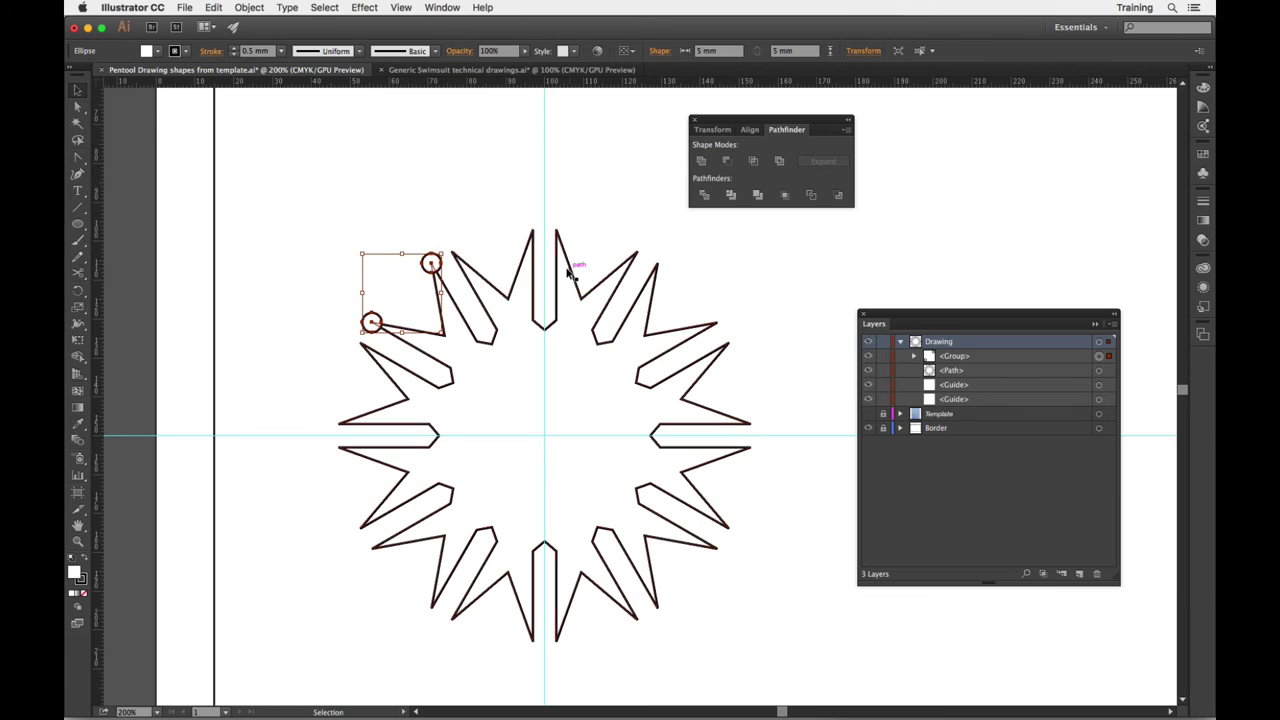
# Undo an accidental move of the circle group and clear the selection.
pyautogui.click(460, 209)
pyautogui.click(371, 322)
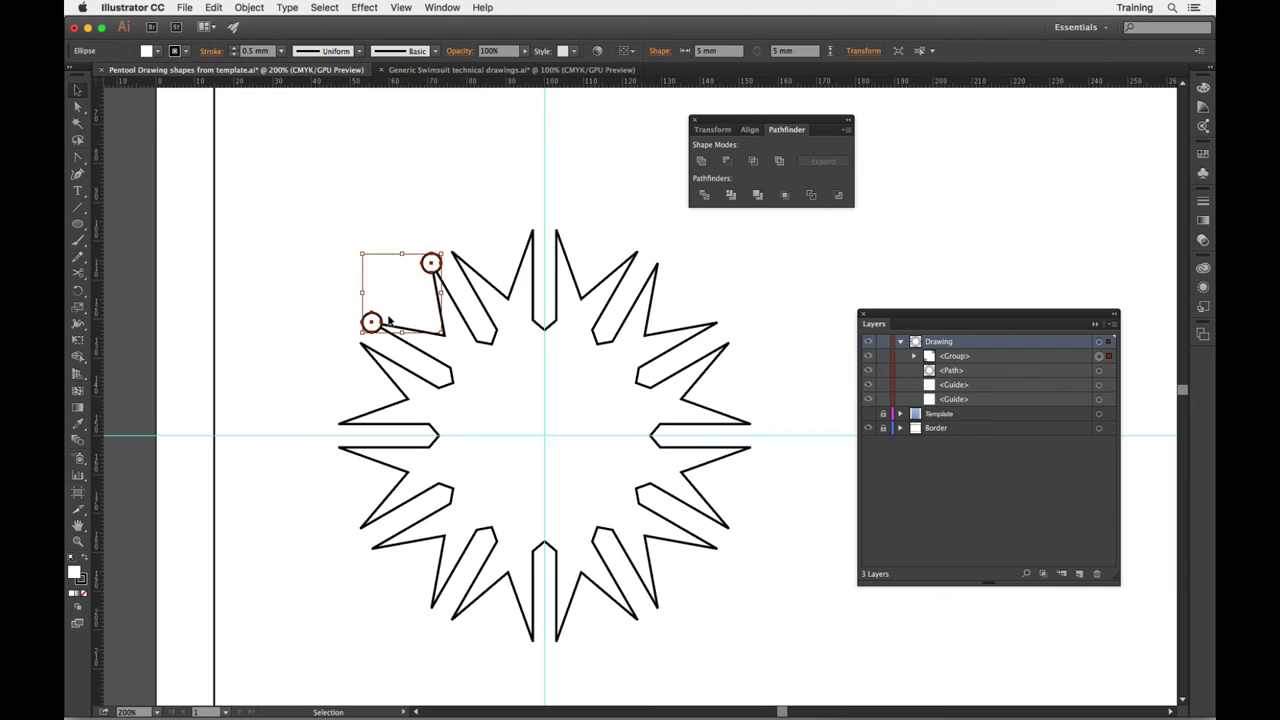
pyautogui.moveTo(371, 322); pyautogui.dragTo(342, 286)
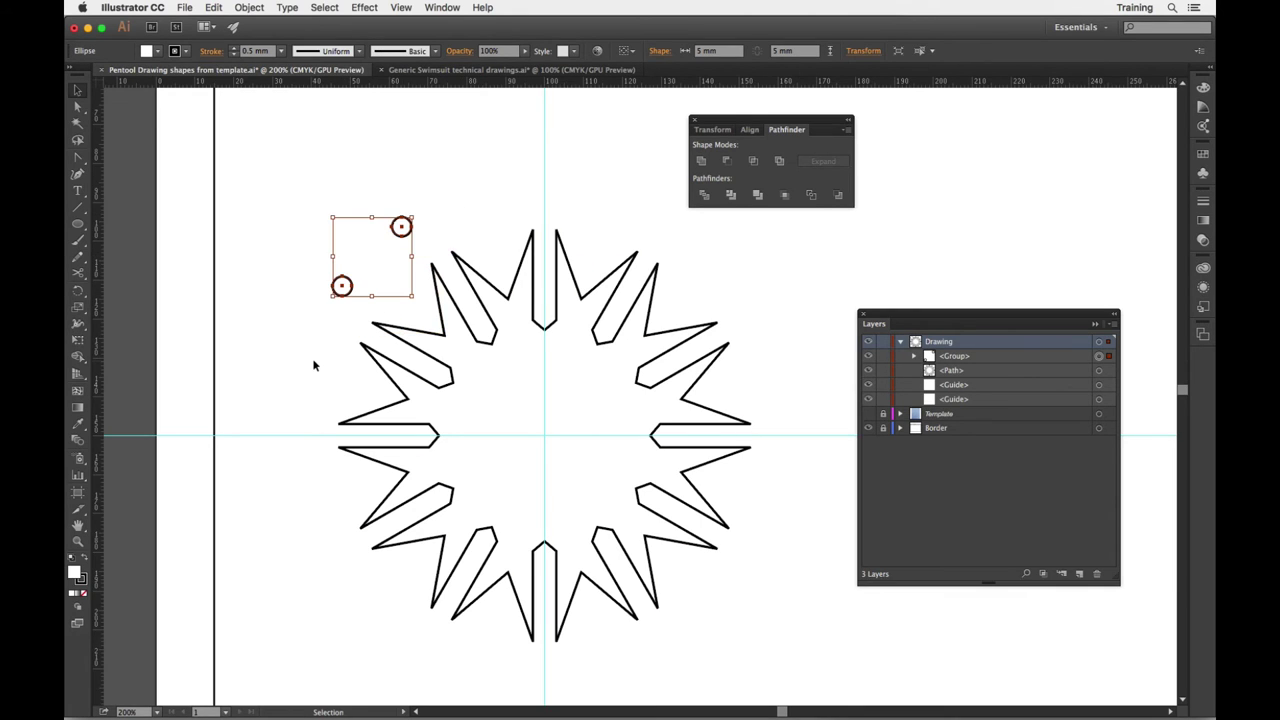
pyautogui.press('a')
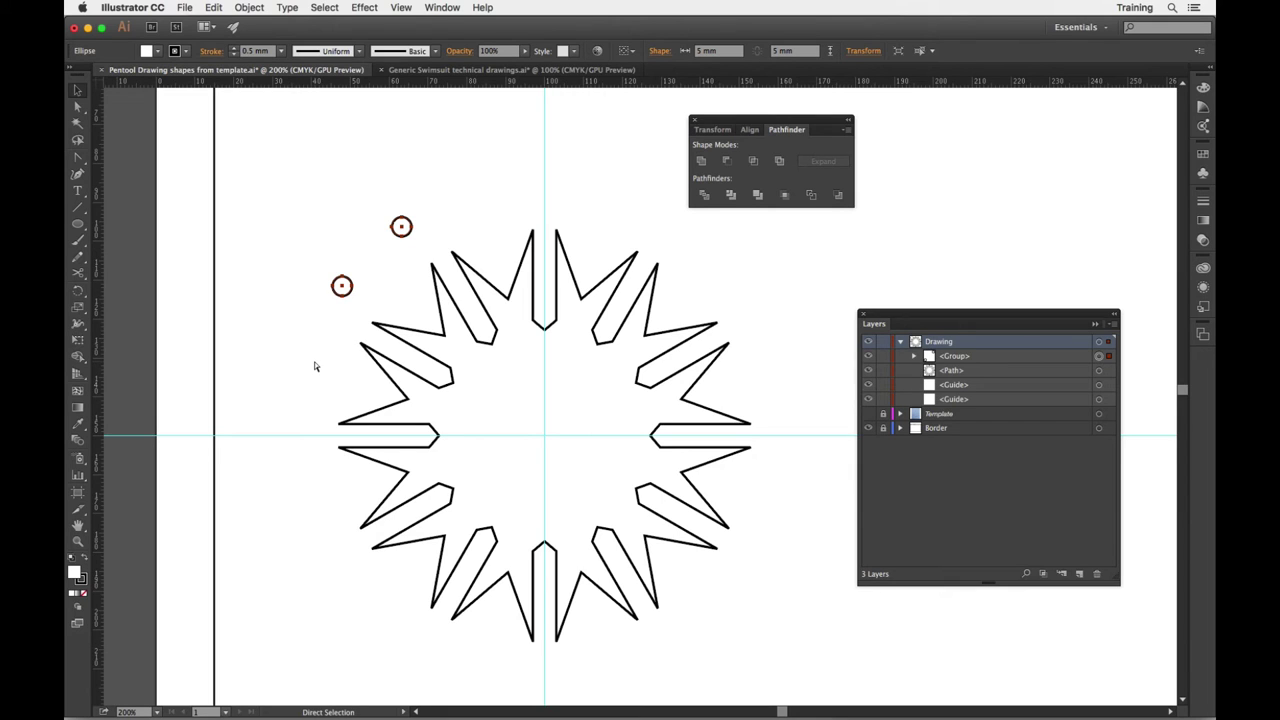
pyautogui.press('super+z')
pyautogui.press('v')
pyautogui.click(378, 194)
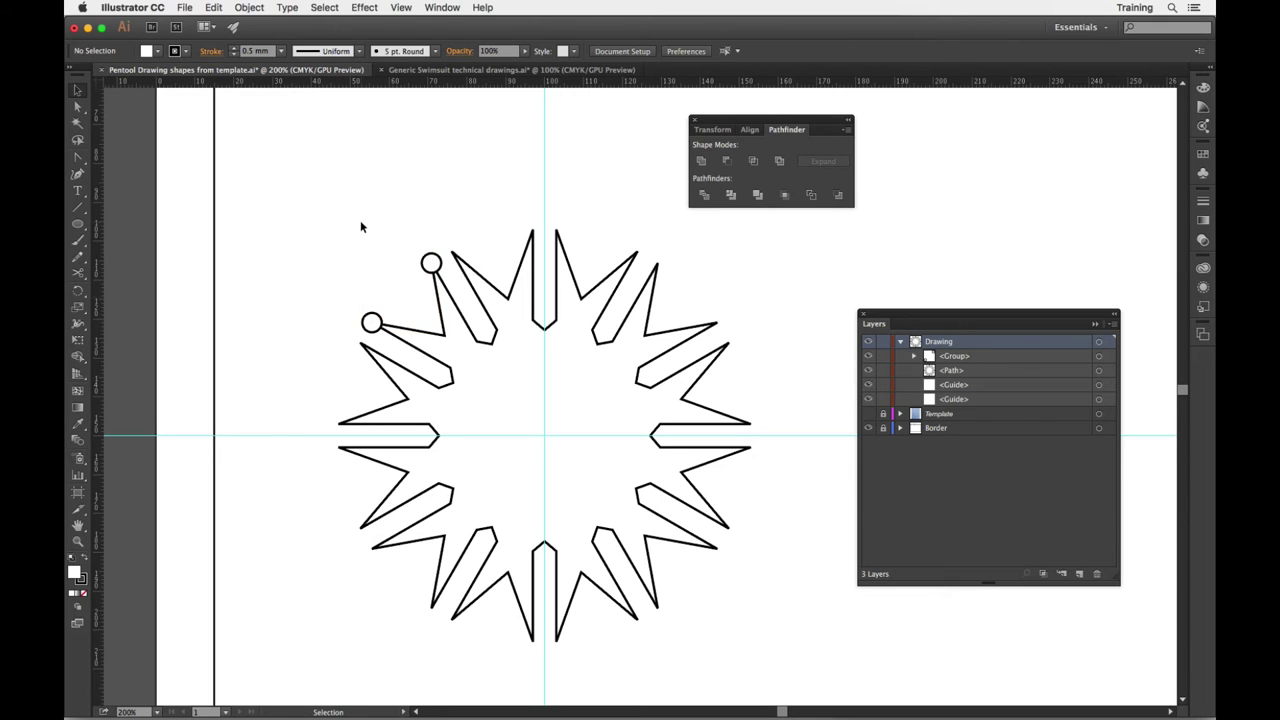
pyautogui.scroll(-2, 365, 218)
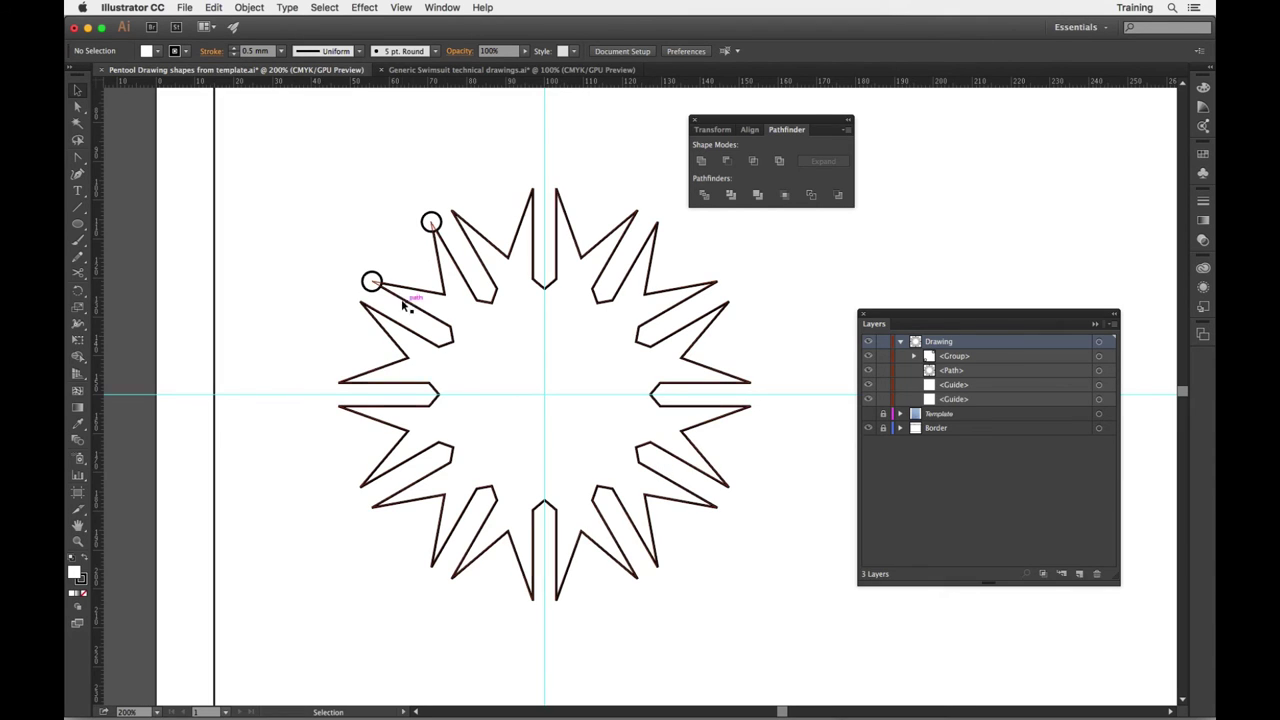
# Copy the circle group rotated -30° around the star's centre.
pyautogui.click(371, 281)
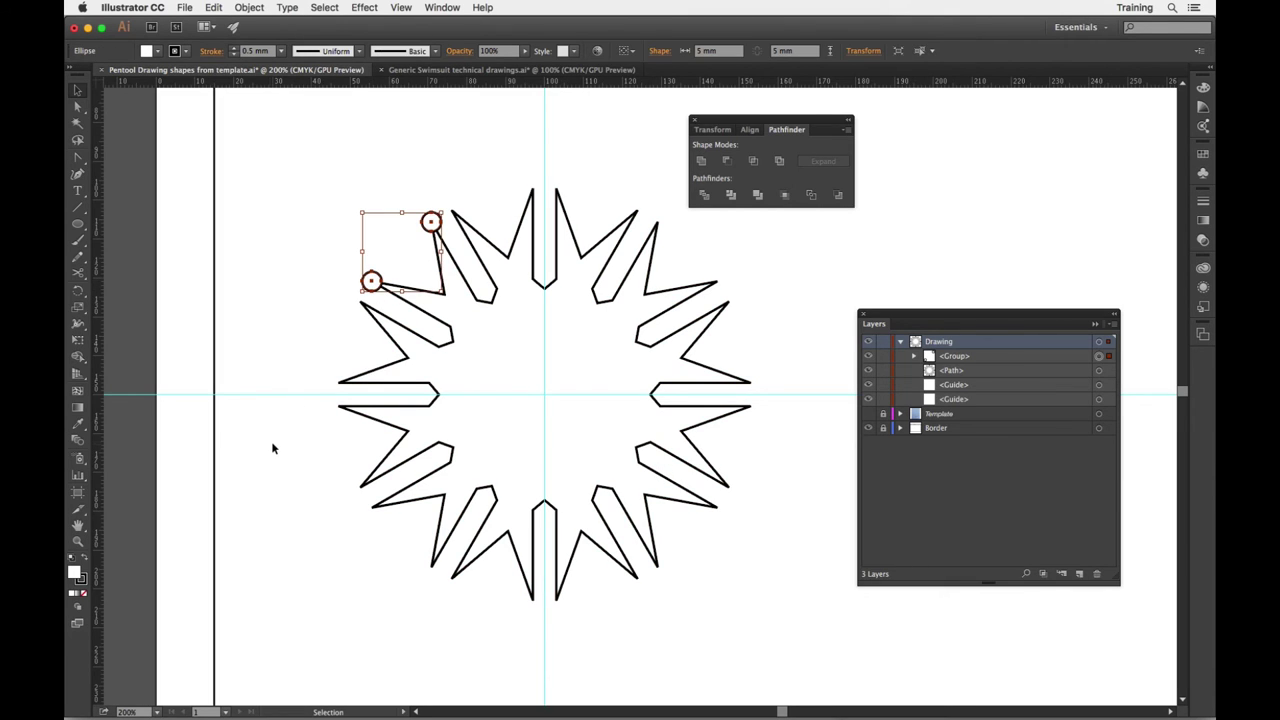
pyautogui.click(78, 292)
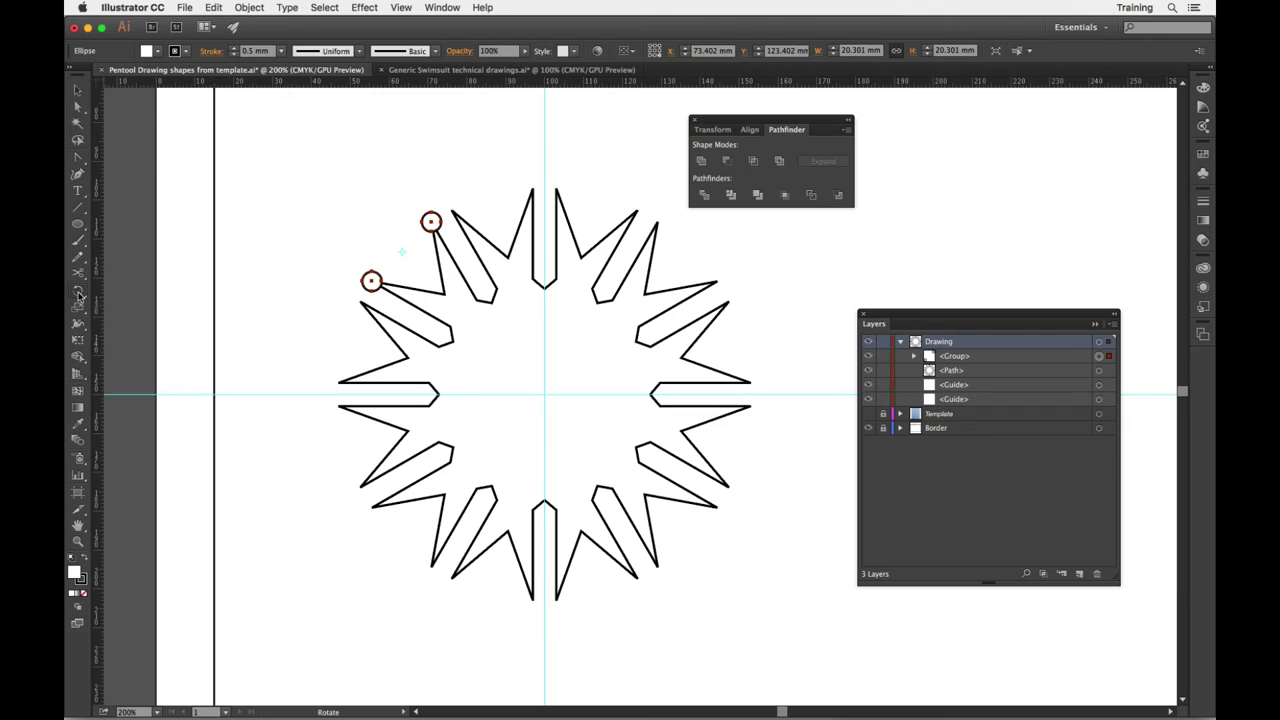
pyautogui.keyDown('alt'); pyautogui.click(544, 393); pyautogui.keyUp('alt')
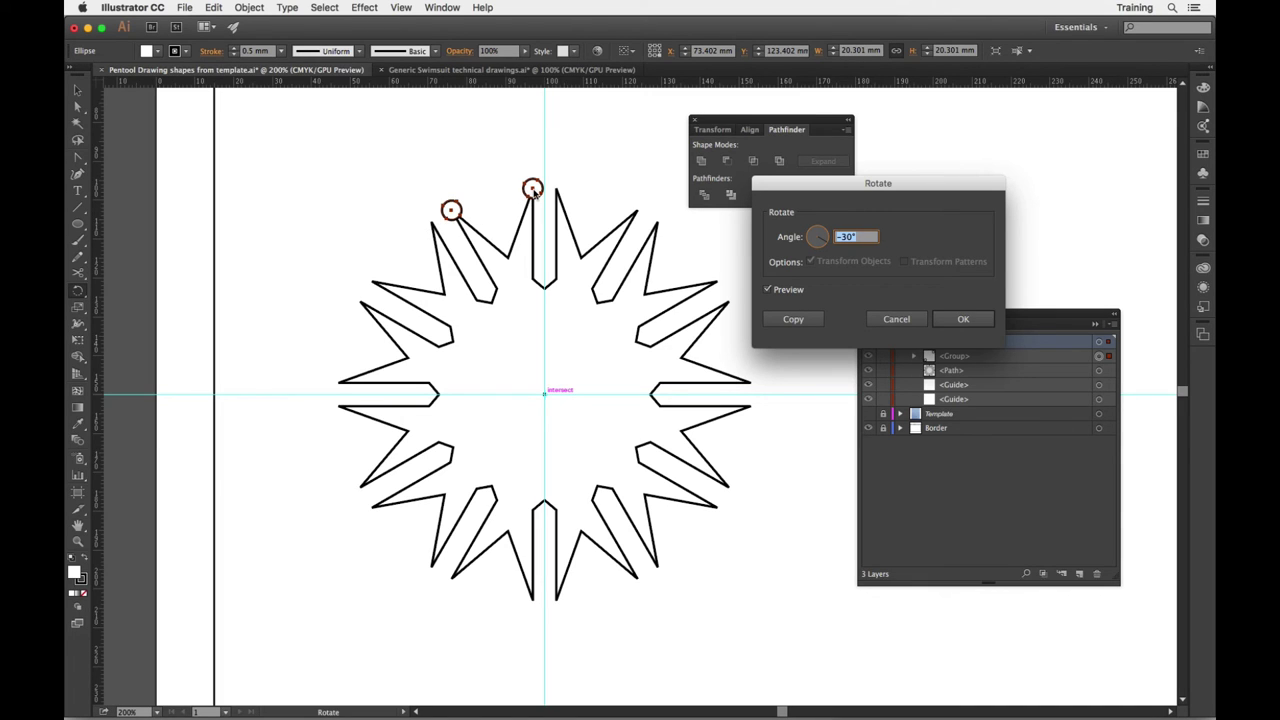
pyautogui.click(793, 319)
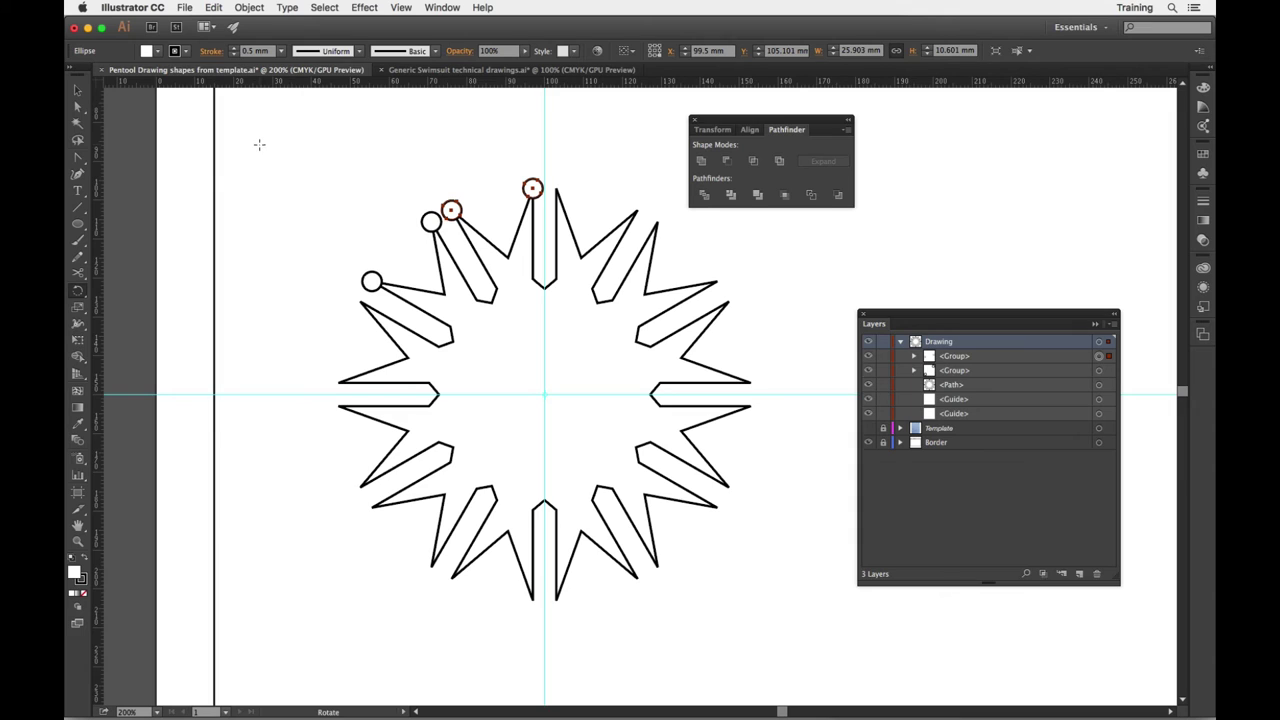
# Repeat the rotated circle copy with Transform Again, then Cmd+D three more times.
pyautogui.click(250, 8)
pyautogui.moveTo(257, 24)
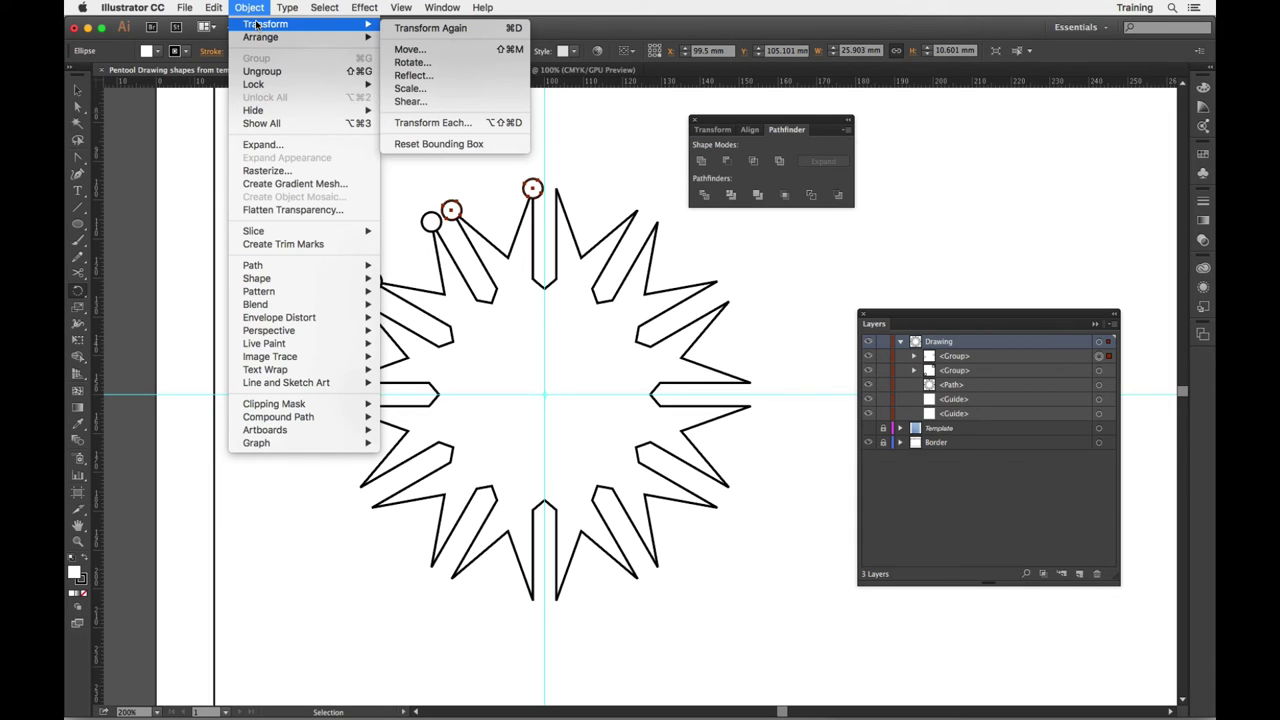
pyautogui.click(483, 33)
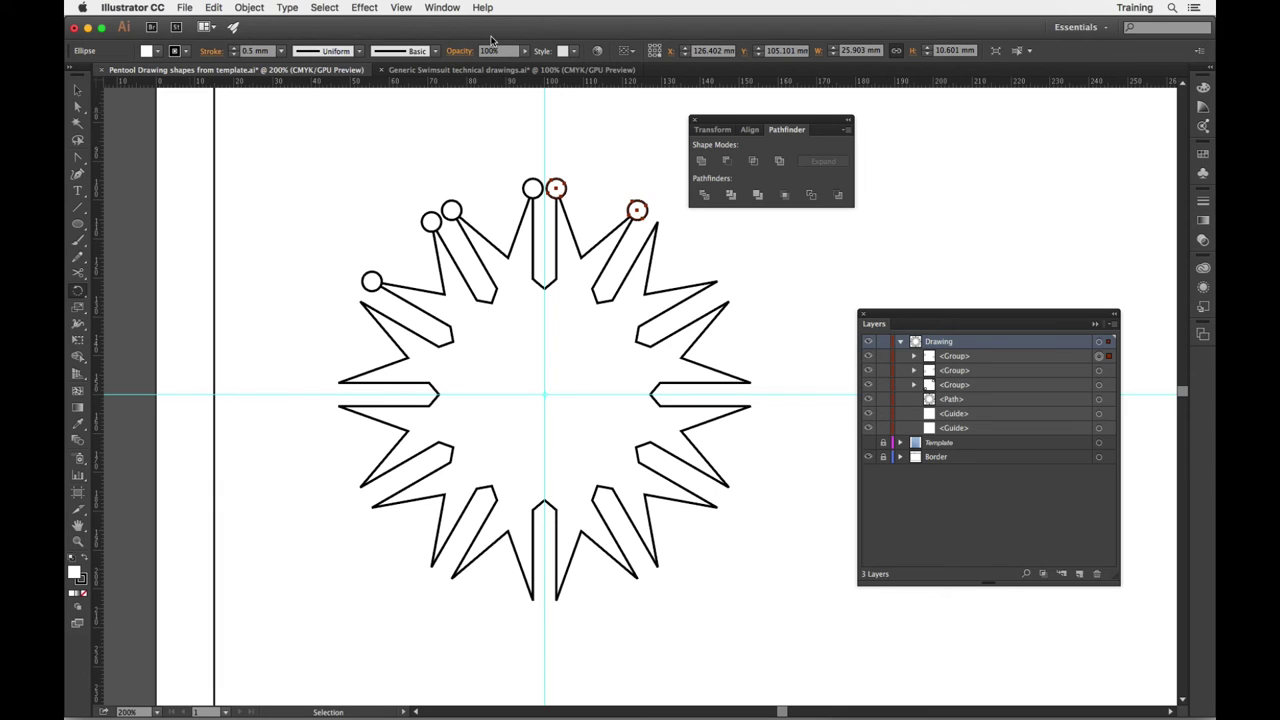
pyautogui.press('super+d')
pyautogui.press('super+d')
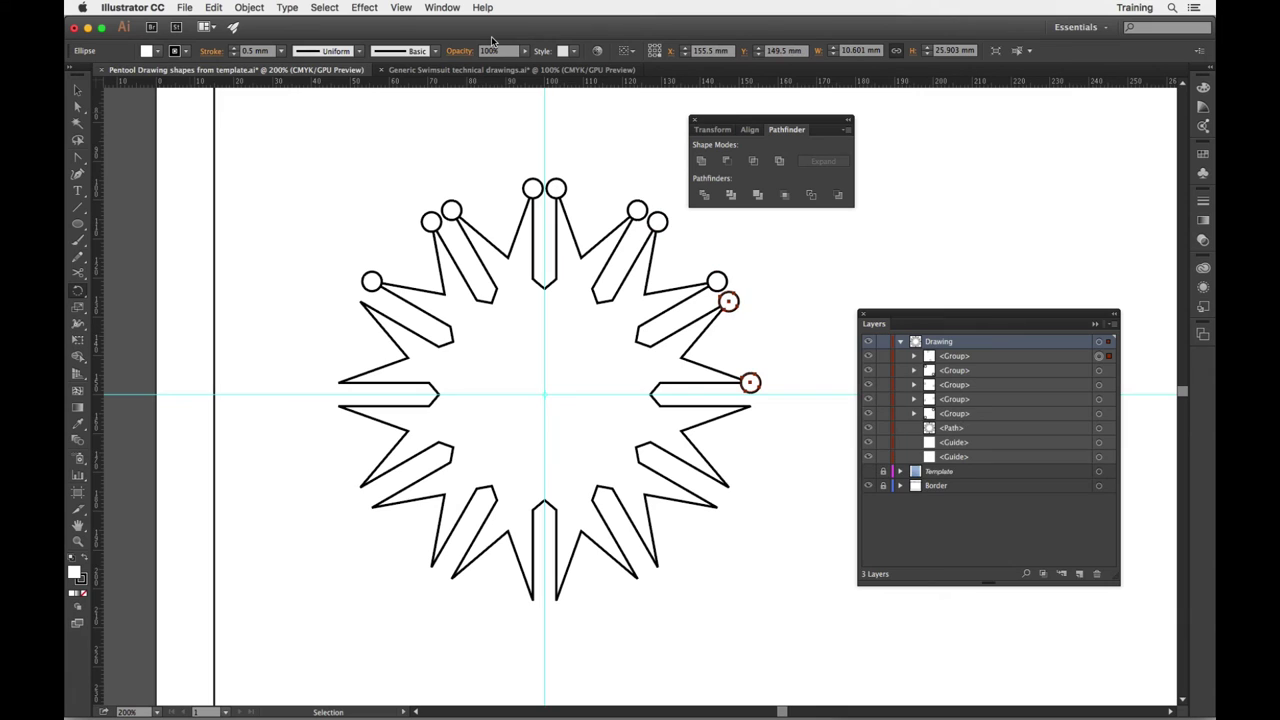
pyautogui.press('super+d')
pyautogui.press('super+d')
pyautogui.press('super+d')
pyautogui.press('super+d')
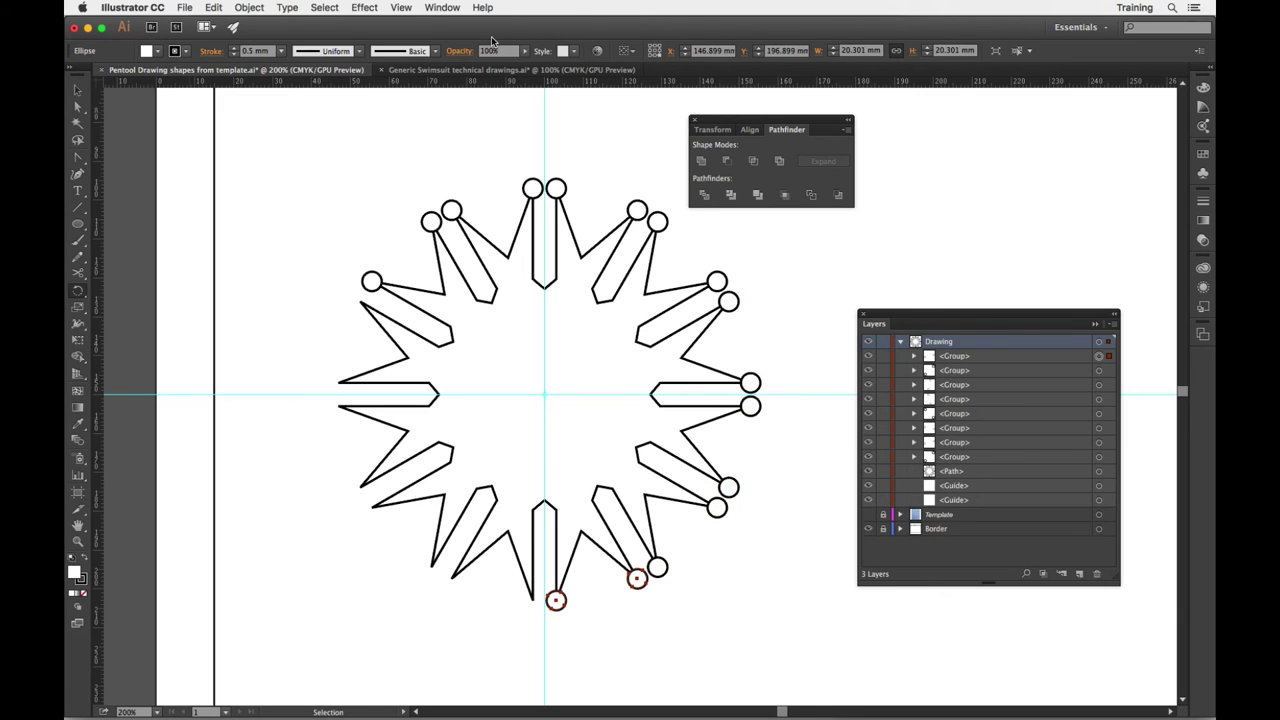
pyautogui.press('super+d')
pyautogui.press('super+d')
pyautogui.press('super+d')
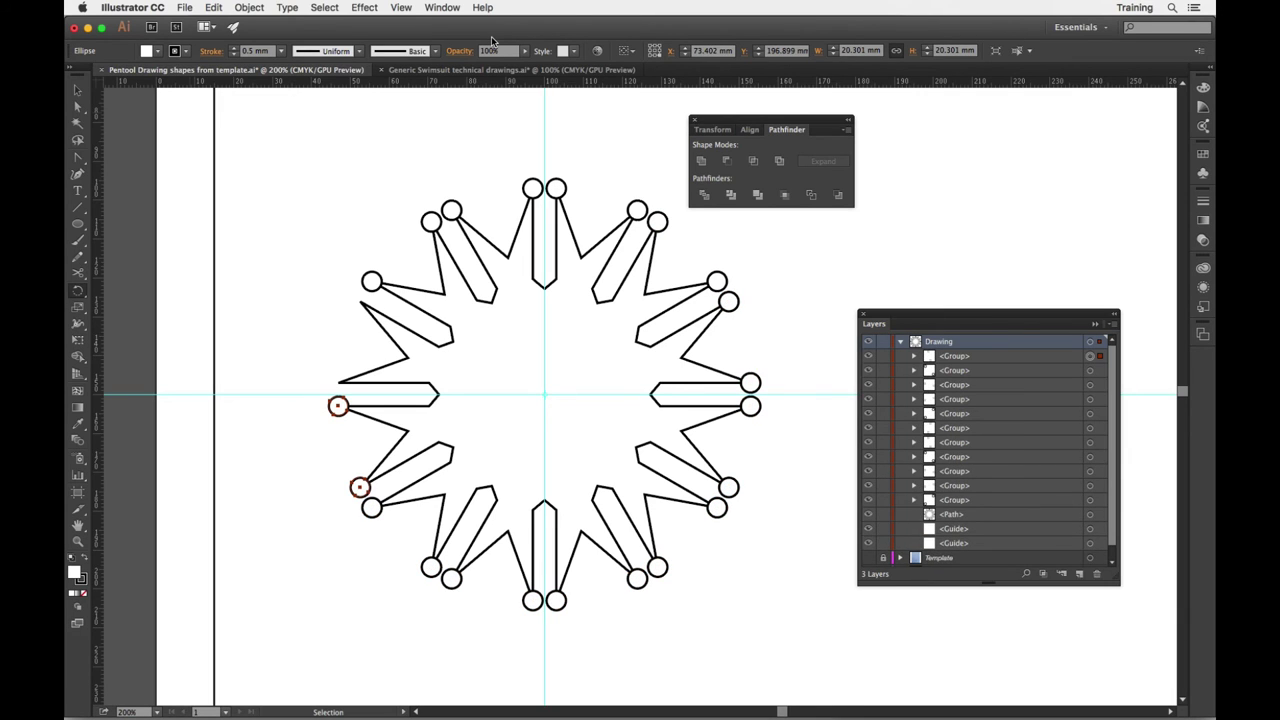
# Recentre the view and marquee-select the star with all its tip circles.
pyautogui.press('v')
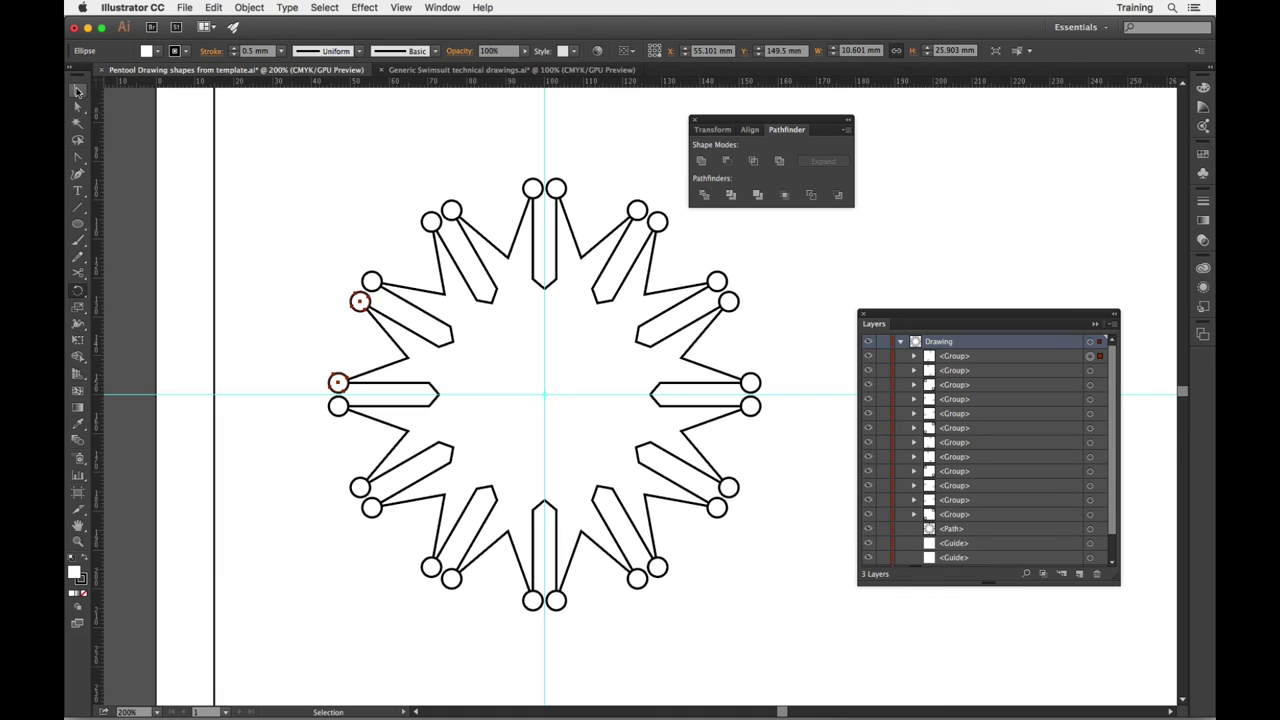
pyautogui.click(293, 162)
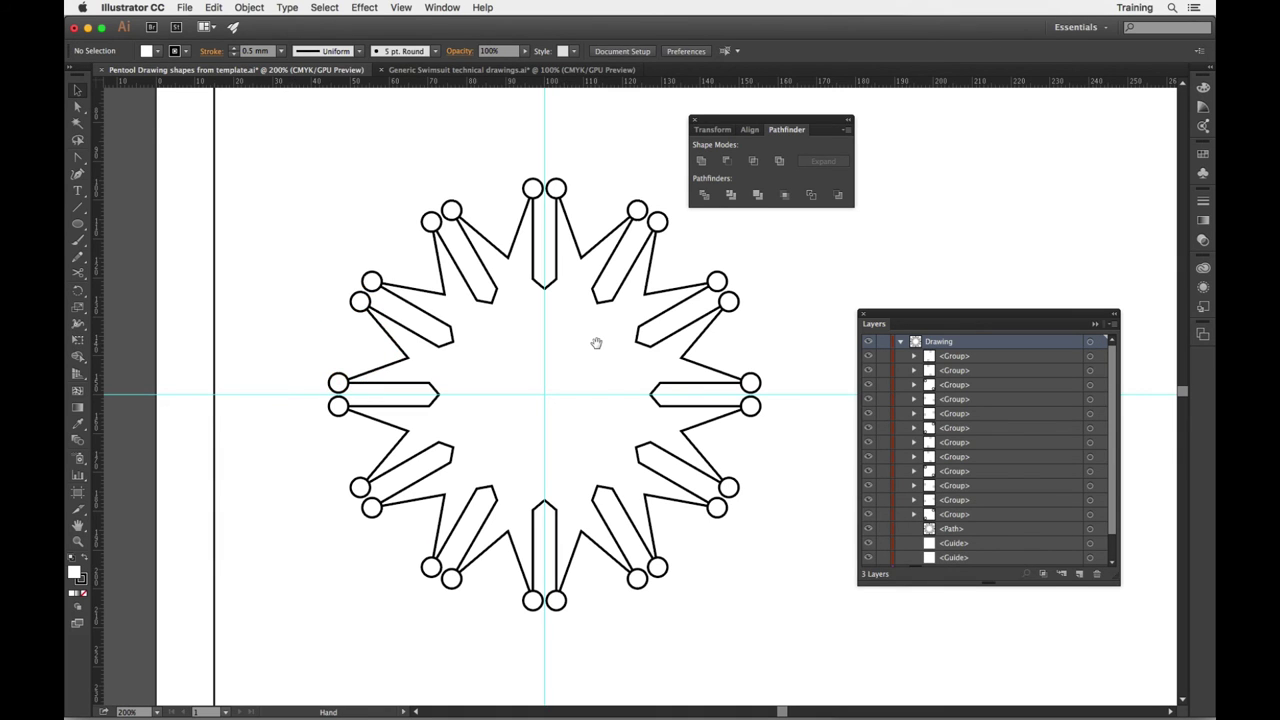
pyautogui.moveTo(594, 343); pyautogui.dragTo(534, 325)
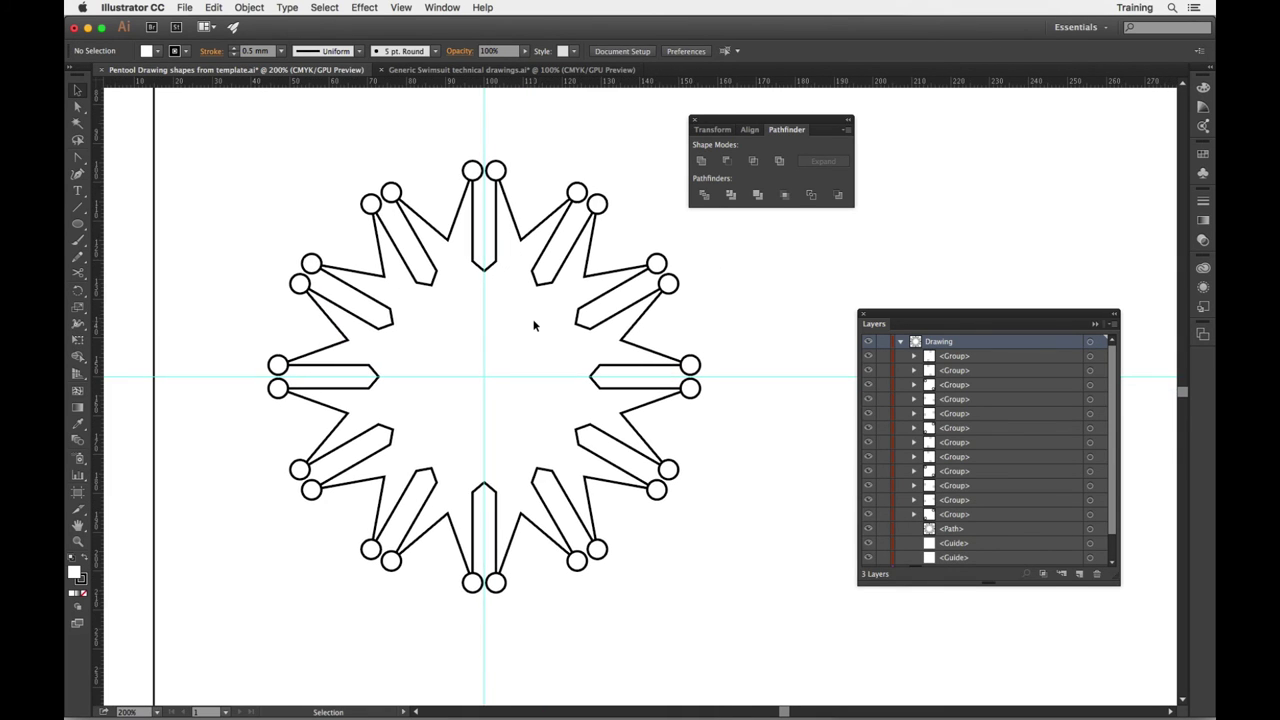
pyautogui.click(79, 91)
pyautogui.moveTo(212, 136); pyautogui.dragTo(762, 618)
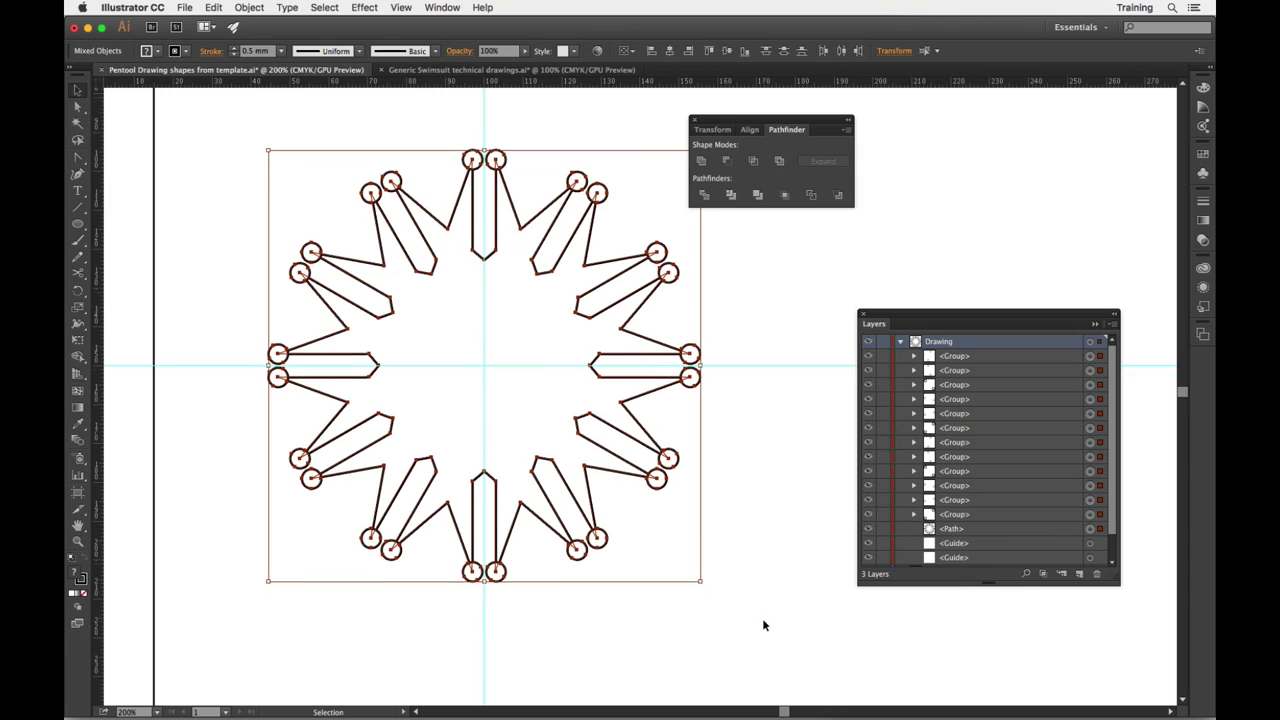
# Unite the star and all tip circles in Pathfinder, then reselect the merged outline.
pyautogui.scroll(-1, 762, 625)
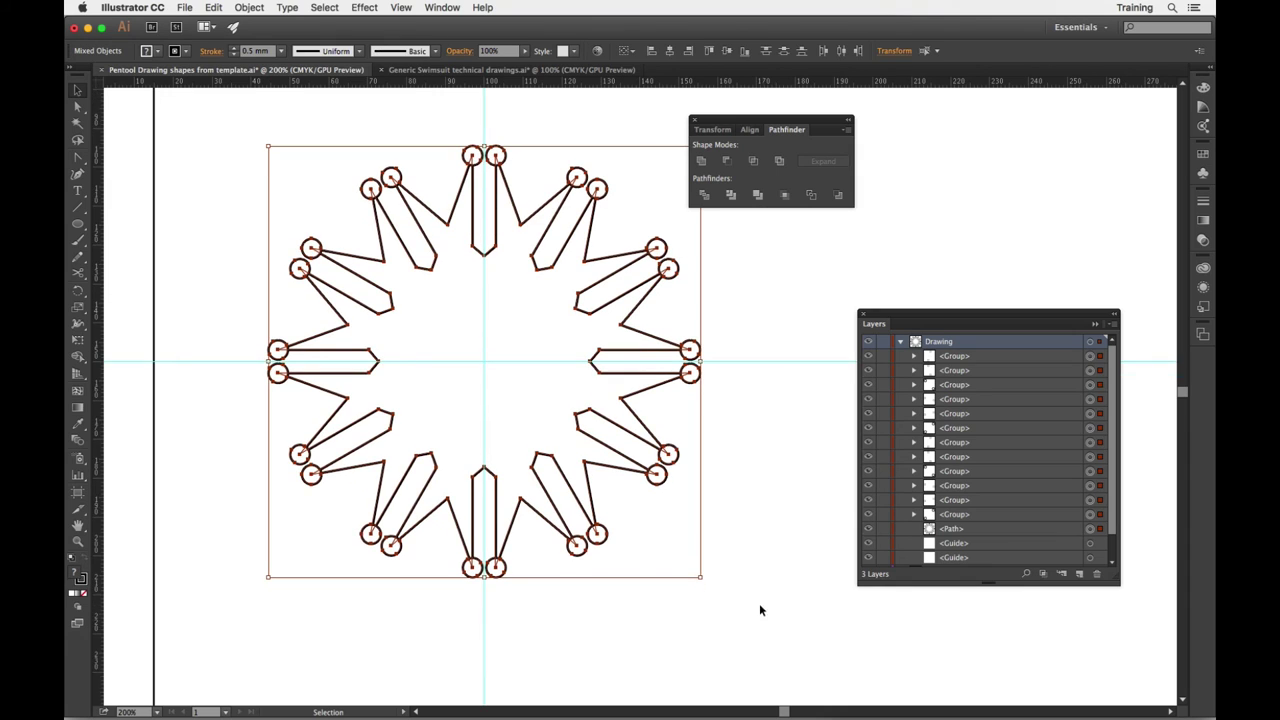
pyautogui.click(699, 162)
pyautogui.click(758, 362)
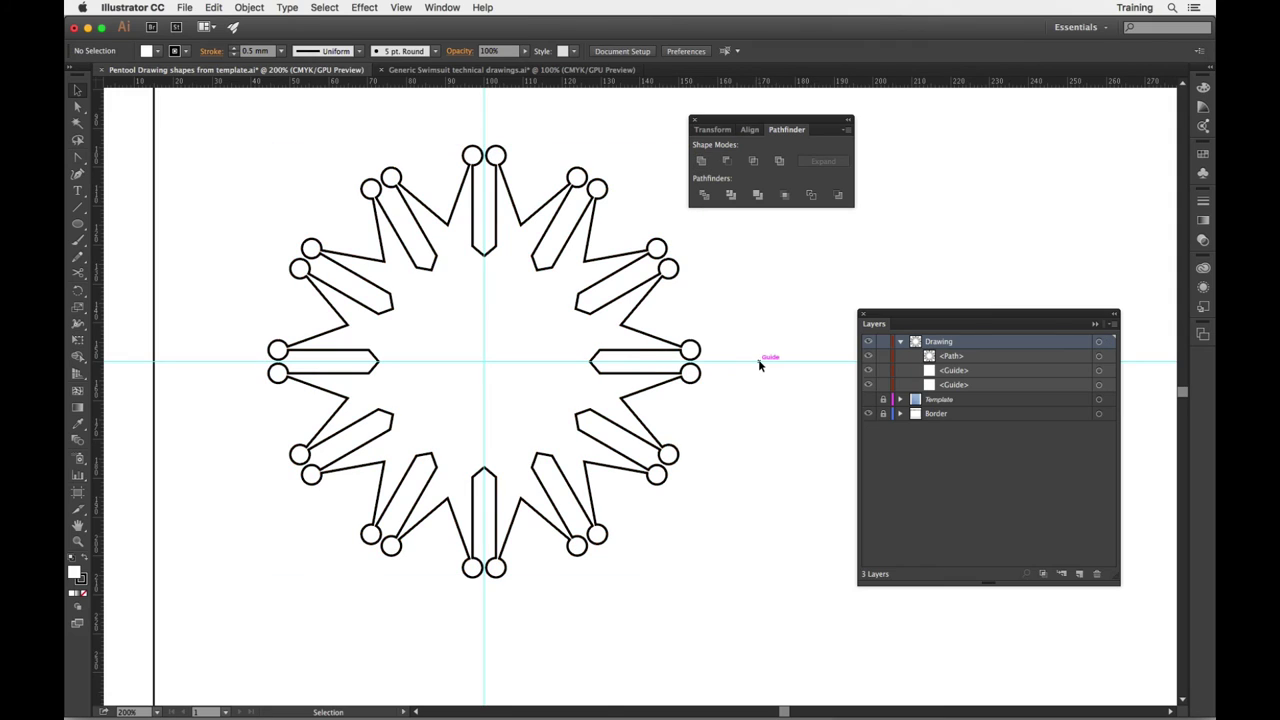
pyautogui.click(386, 262)
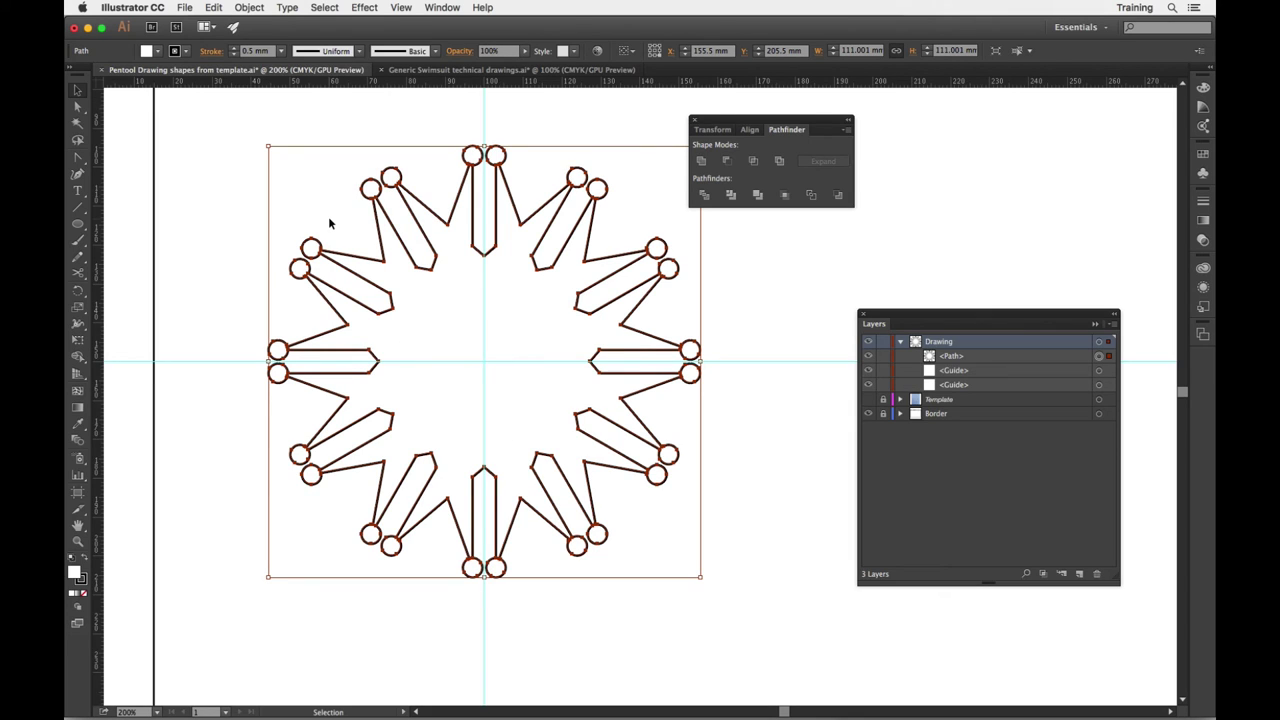
# Copy the outline, paste it in front, and scale the copy down to 54 mm about its centre.
pyautogui.click(213, 8)
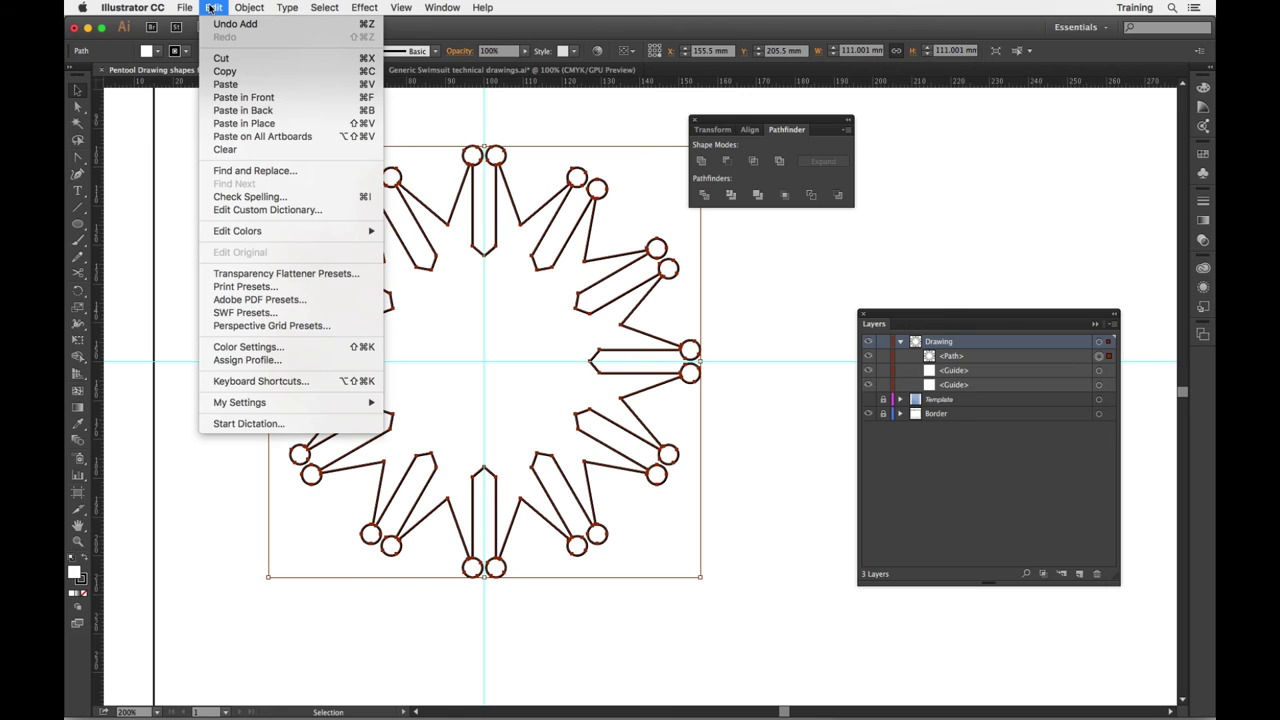
pyautogui.click(233, 75)
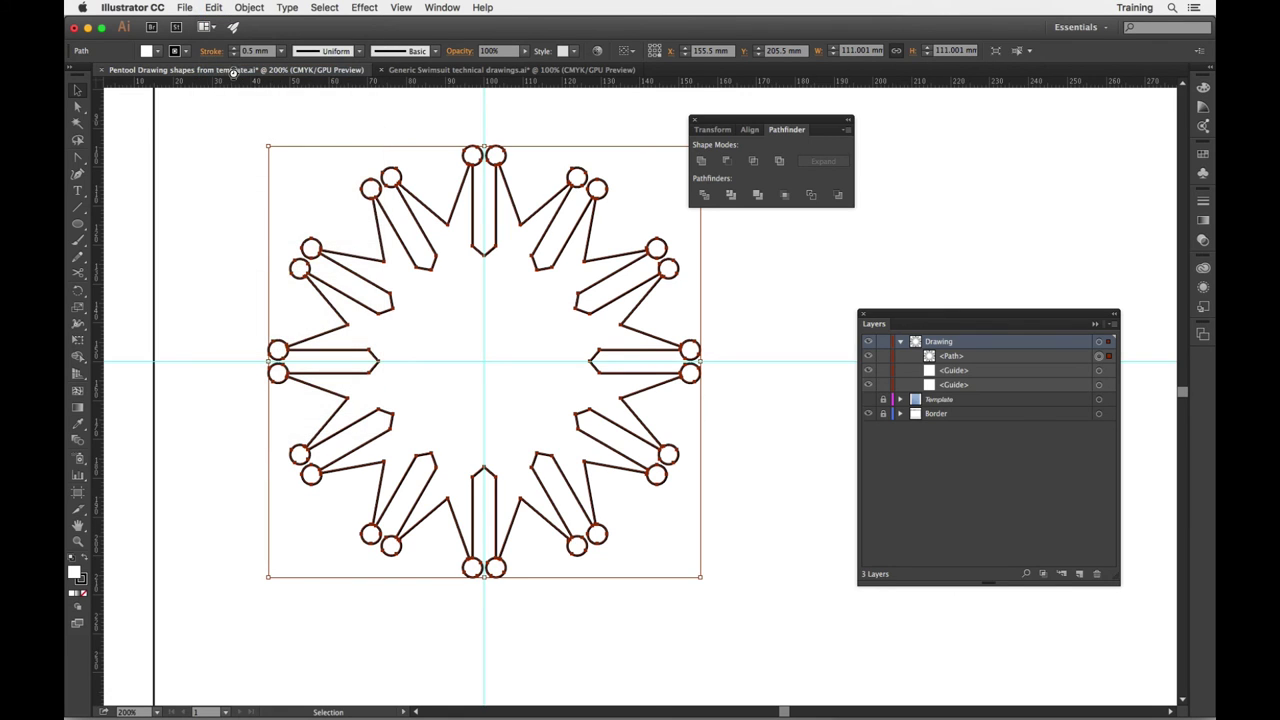
pyautogui.click(216, 9)
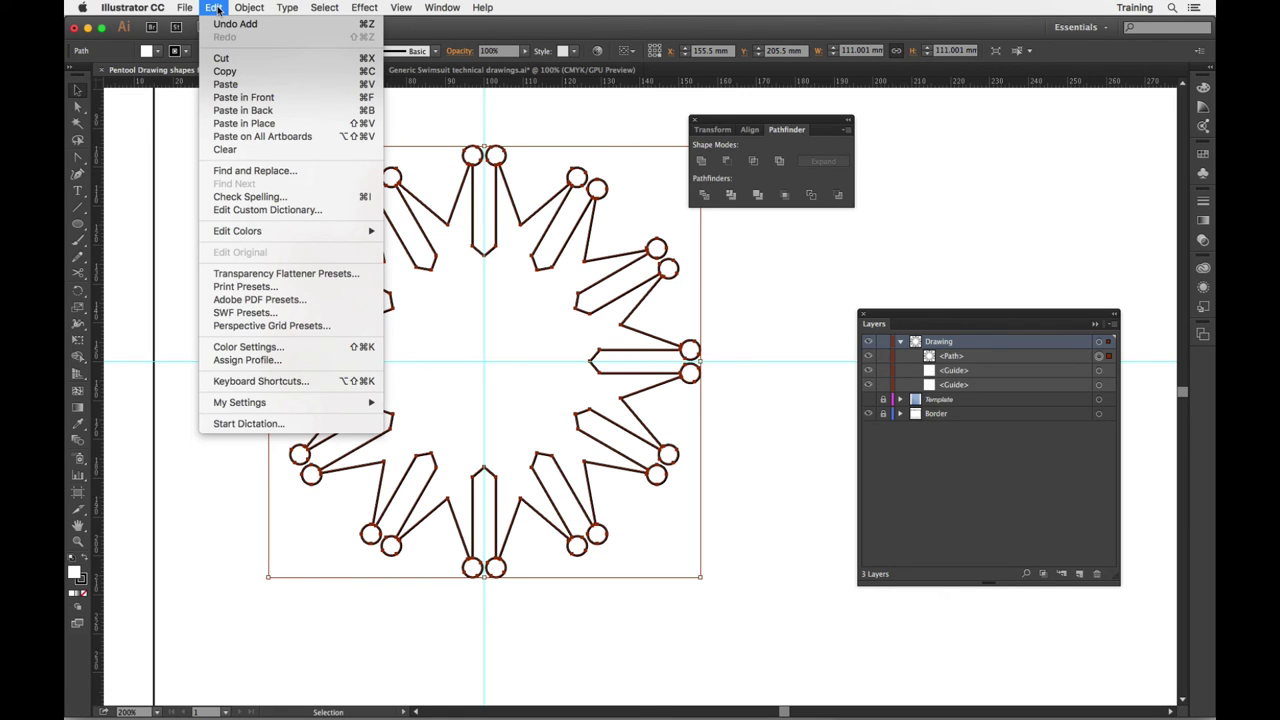
pyautogui.click(234, 97)
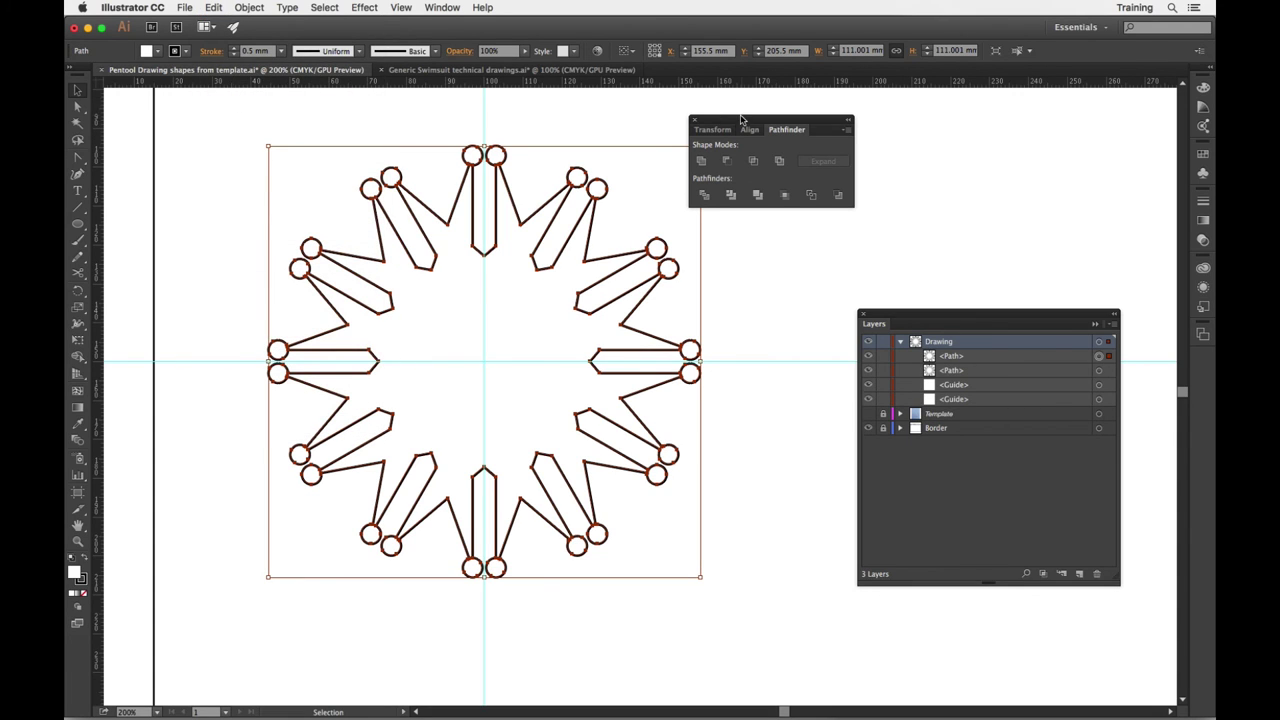
pyautogui.moveTo(742, 120); pyautogui.dragTo(852, 118)
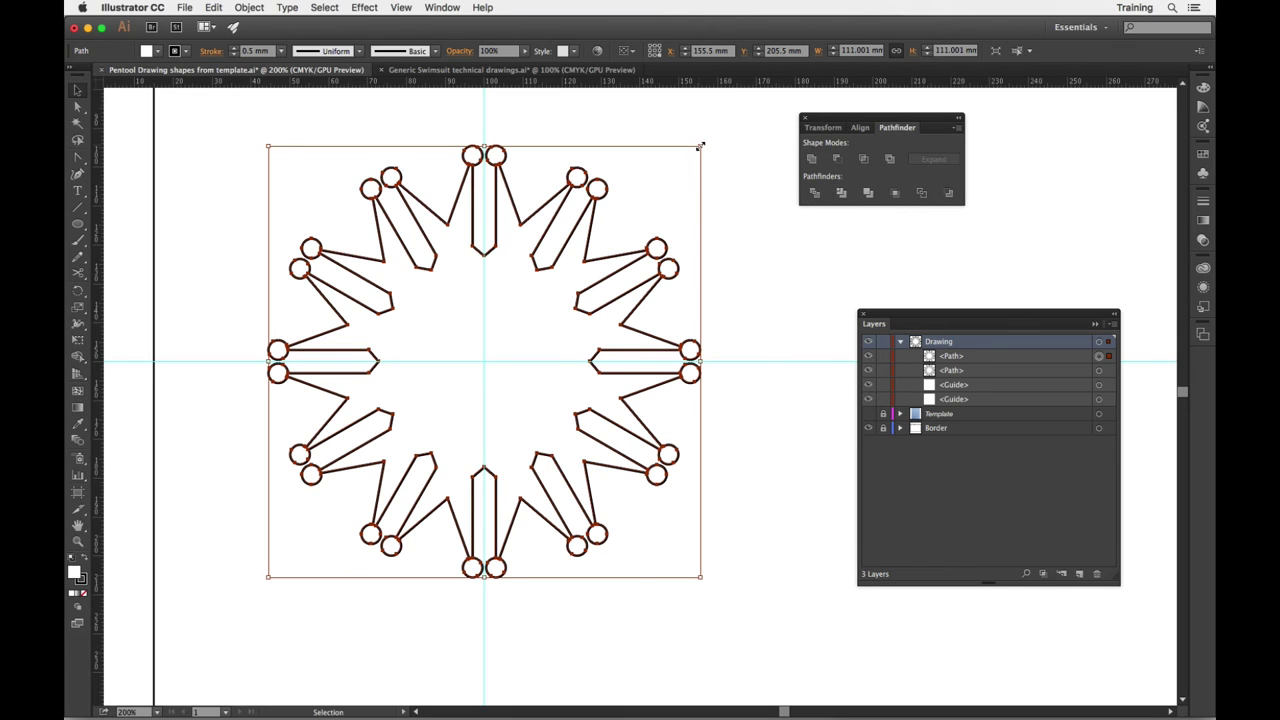
pyautogui.moveTo(700, 146)
pyautogui.mouseDown()
pyautogui.moveTo(626, 206)
pyautogui.moveTo(560, 232)
pyautogui.moveTo(589, 212)
pyautogui.mouseUp()
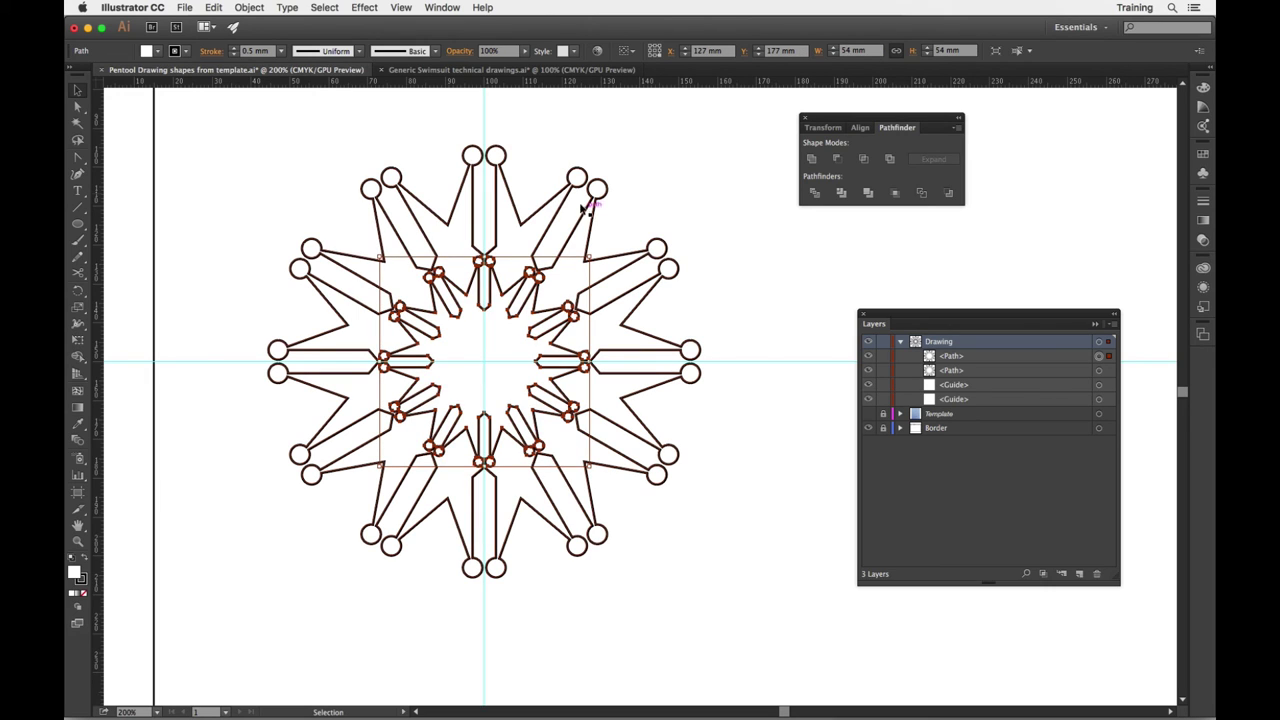
# Rotate the inner star copy by 15° with the rotation preview turned on.
pyautogui.doubleClick(76, 292)
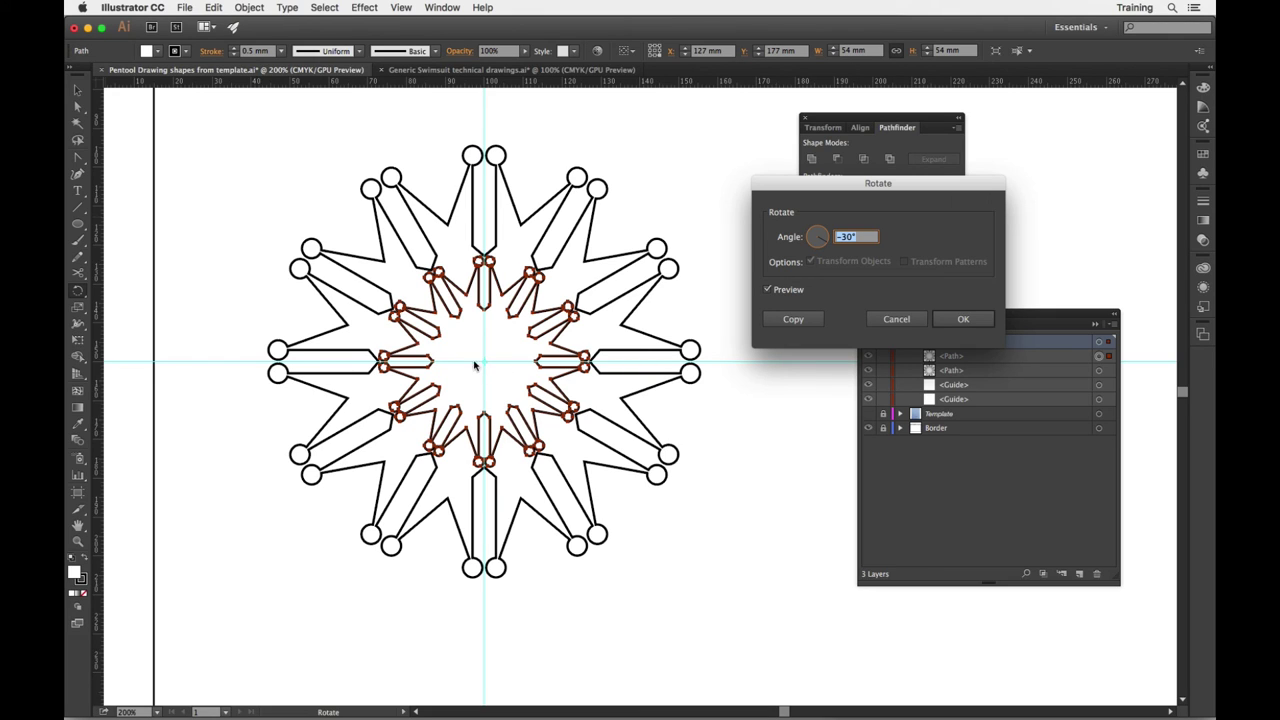
pyautogui.click(806, 291)
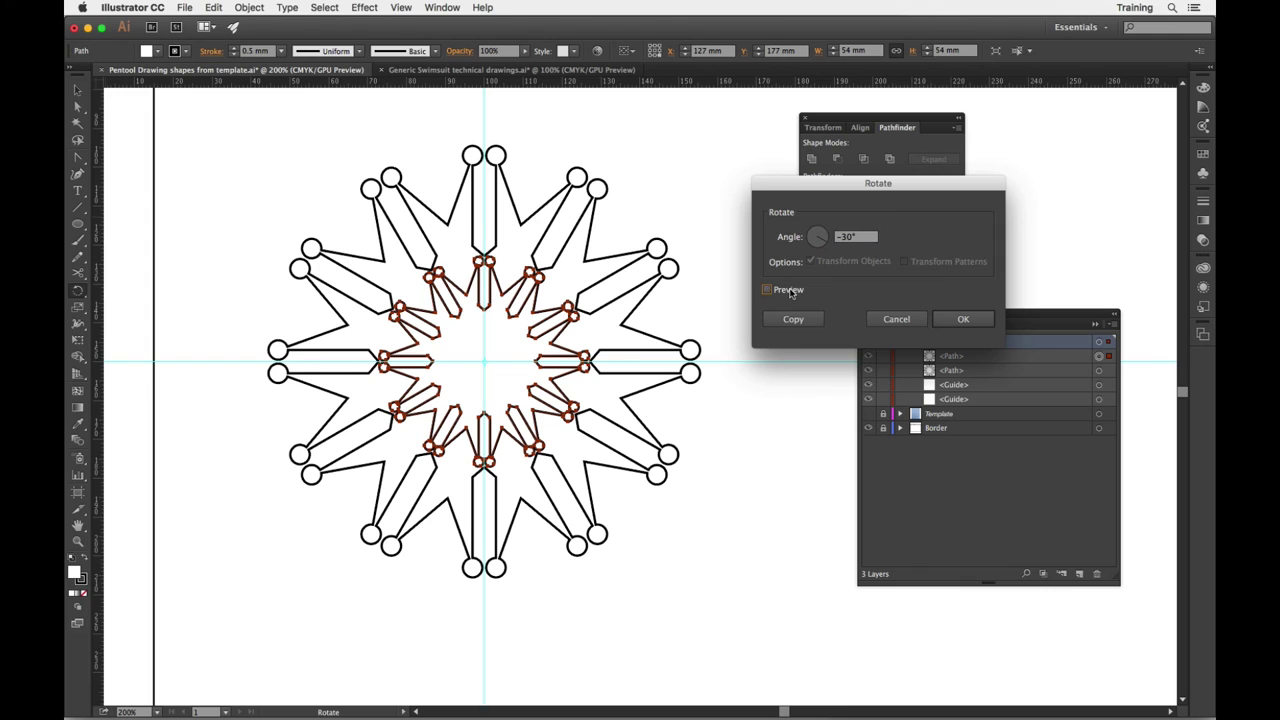
pyautogui.click(869, 241)
pyautogui.write('15')
pyautogui.press('Tab')
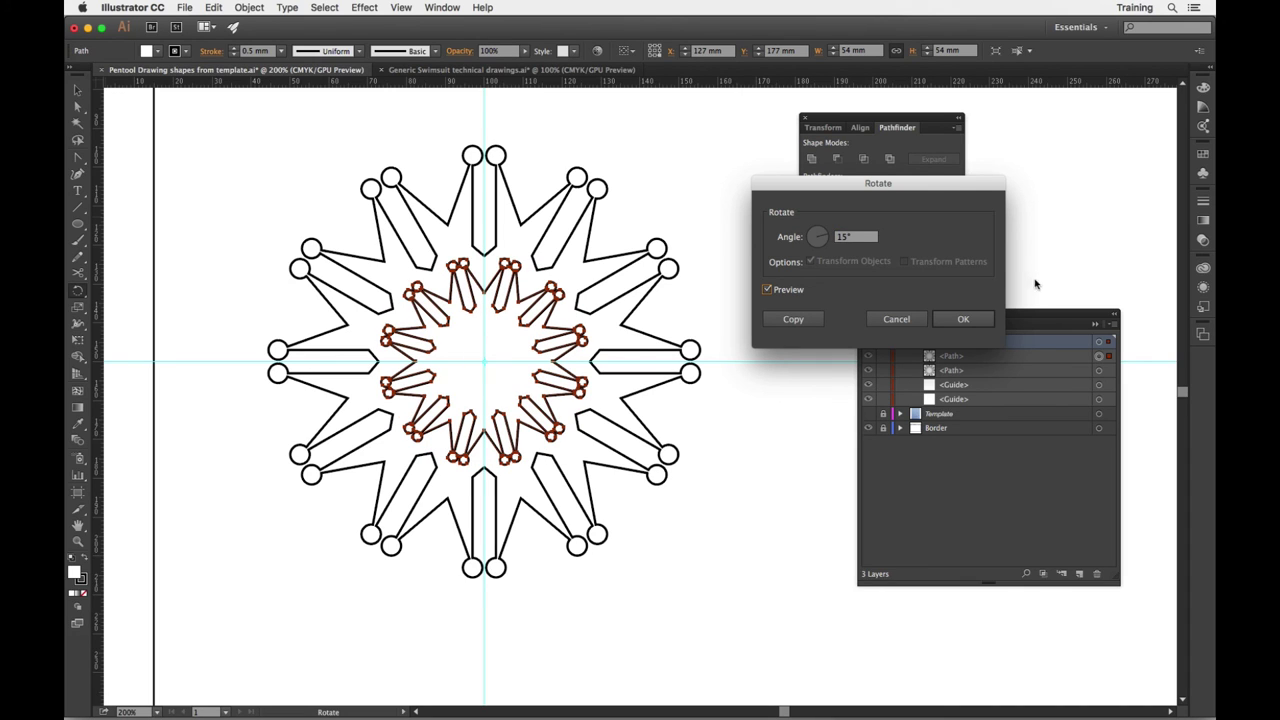
pyautogui.click(963, 318)
pyautogui.click(77, 96)
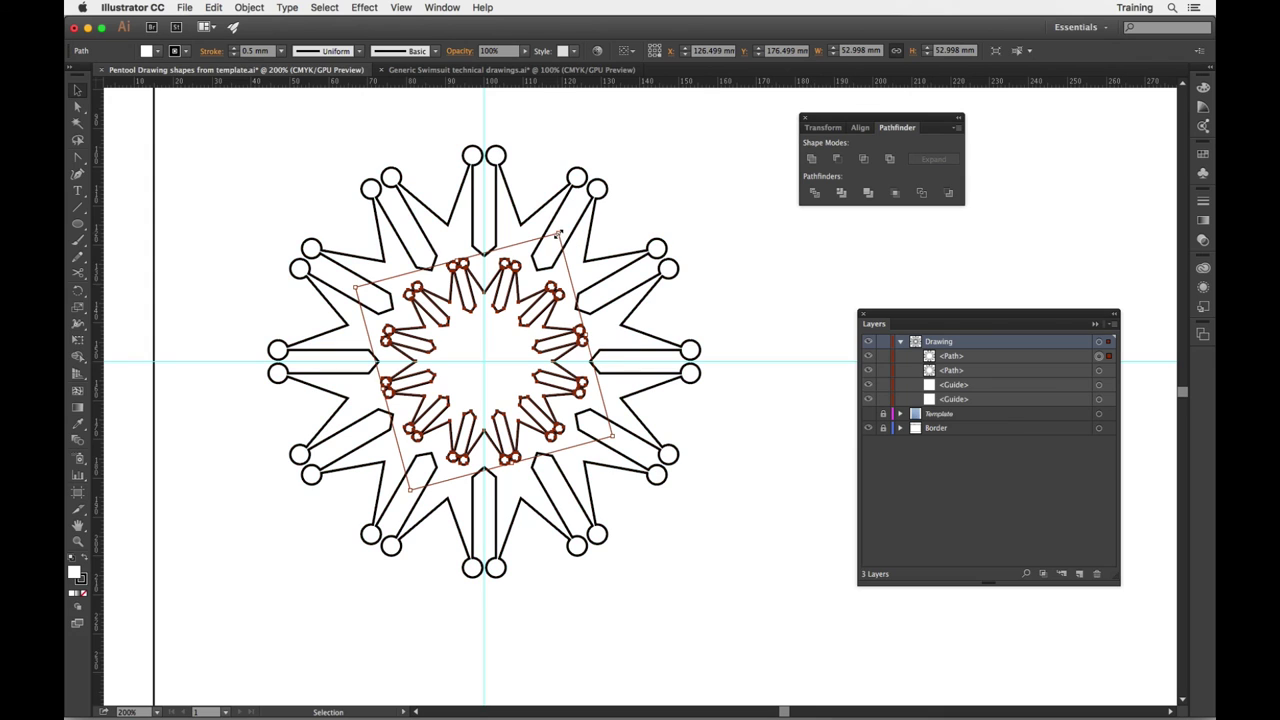
# Scale the rotated inner star up slightly to about 59.3 mm wide and reselect it.
pyautogui.moveTo(561, 233); pyautogui.dragTo(611, 205)
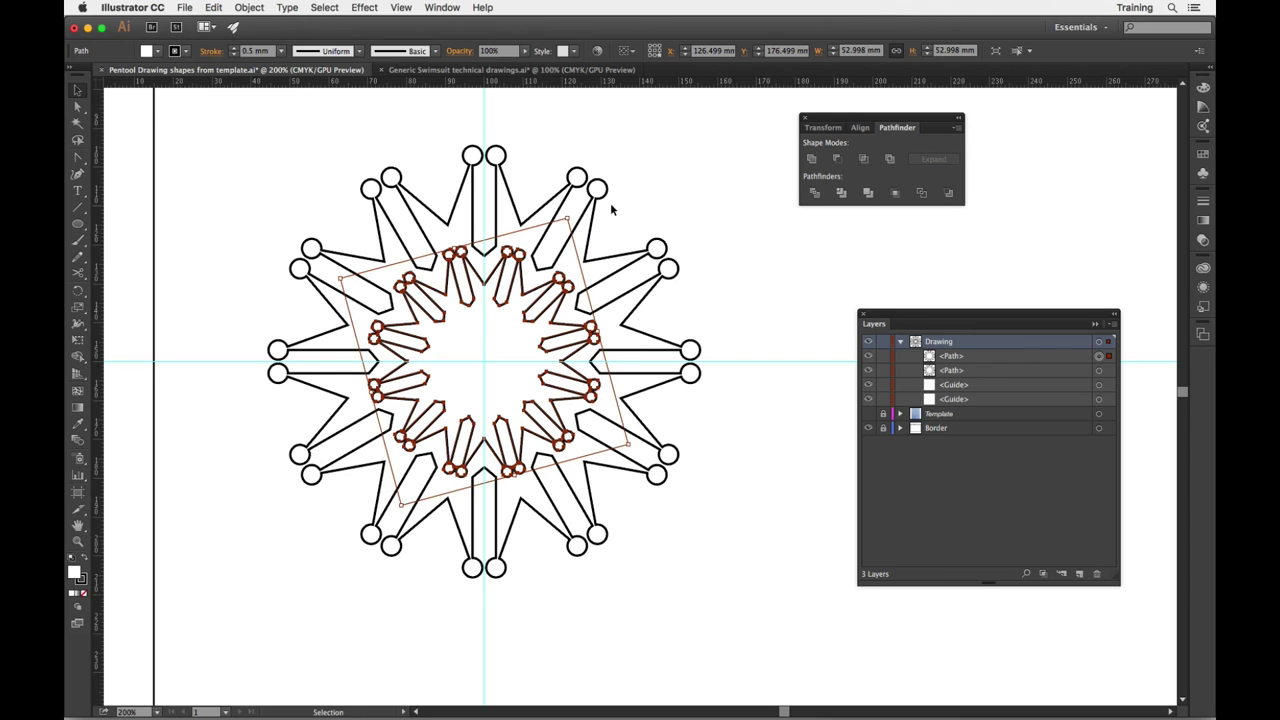
pyautogui.click(740, 302)
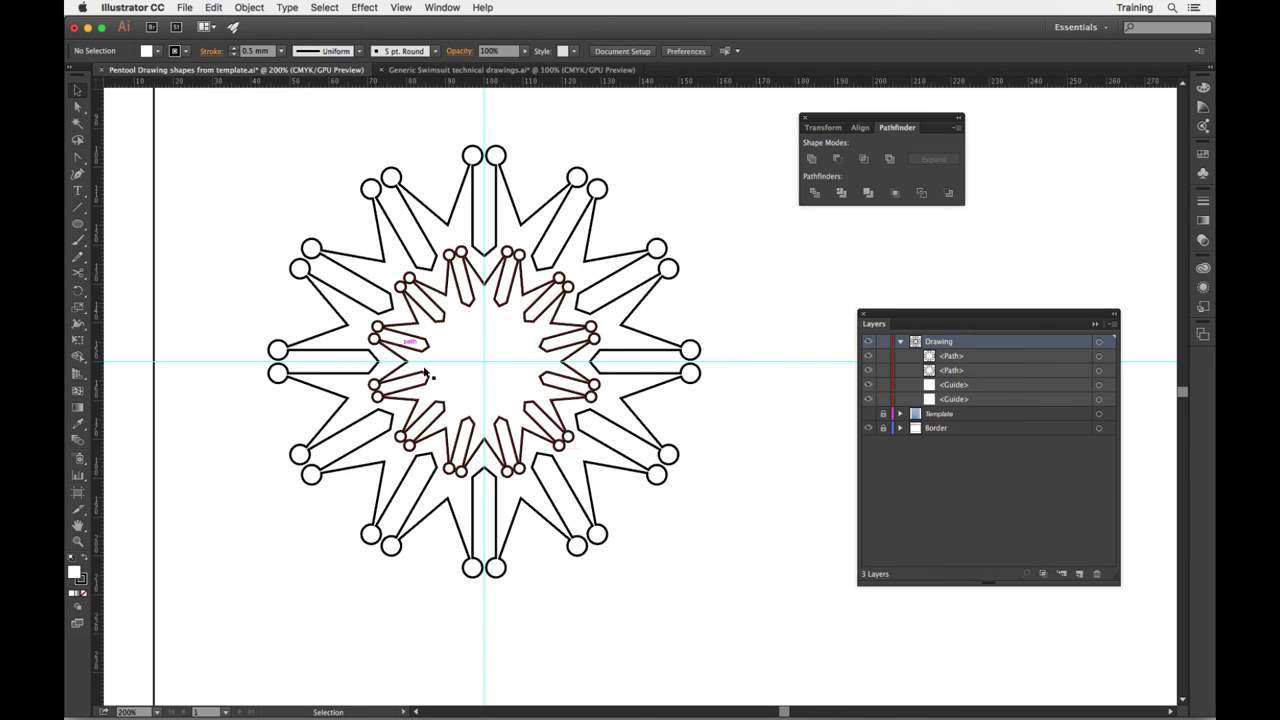
pyautogui.click(442, 321)
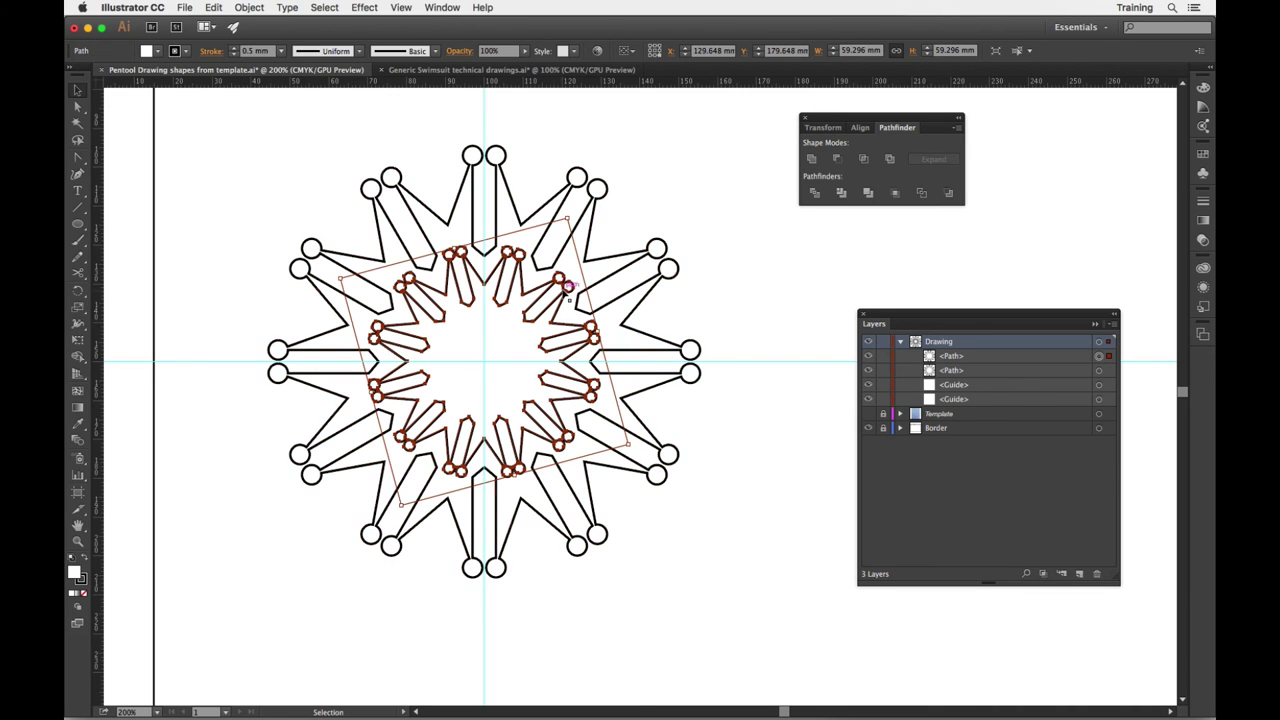
# Copy the inner star, paste it in front, and shrink the copy into a small centre star.
pyautogui.click(214, 8)
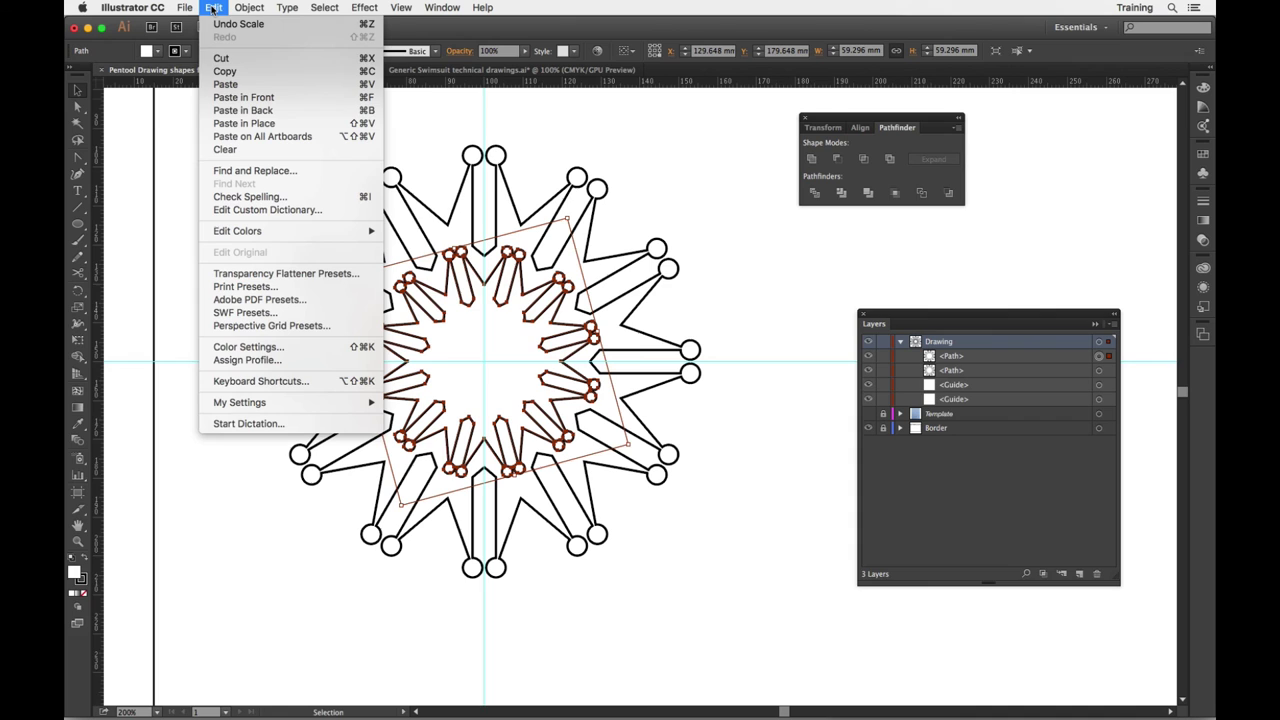
pyautogui.click(224, 71)
pyautogui.click(214, 8)
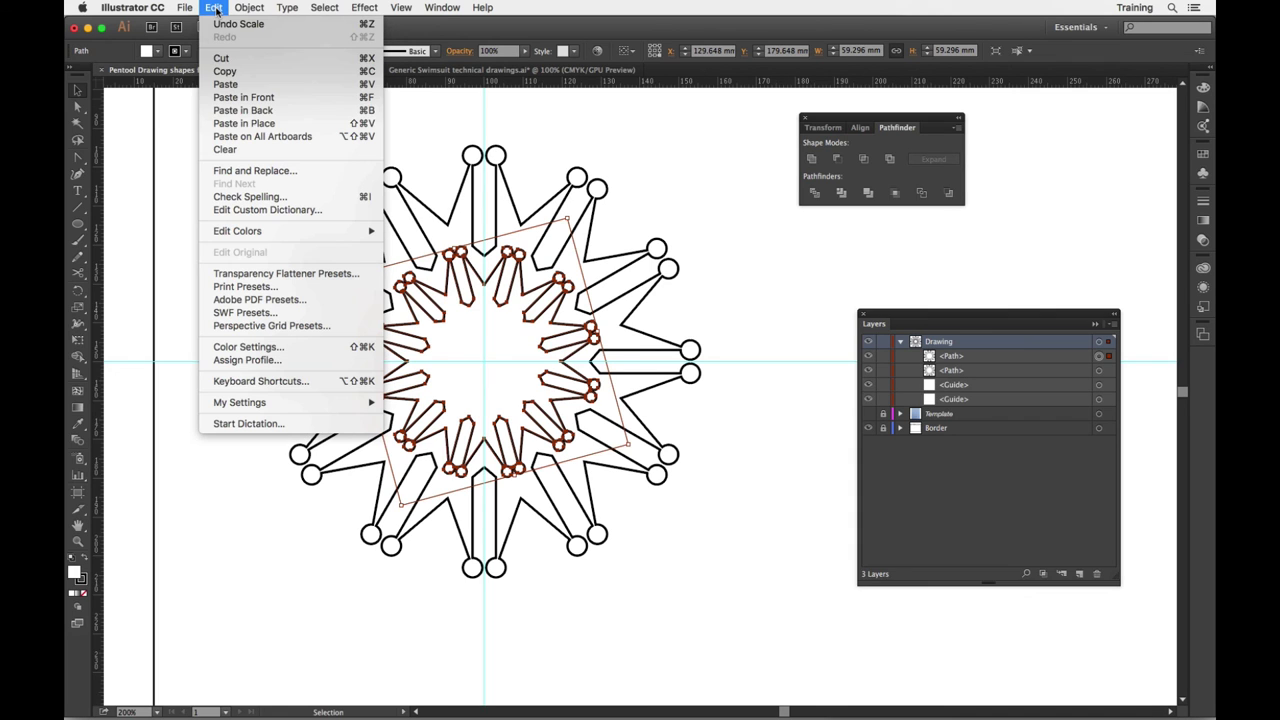
pyautogui.click(243, 97)
pyautogui.moveTo(566, 218); pyautogui.dragTo(516, 306)
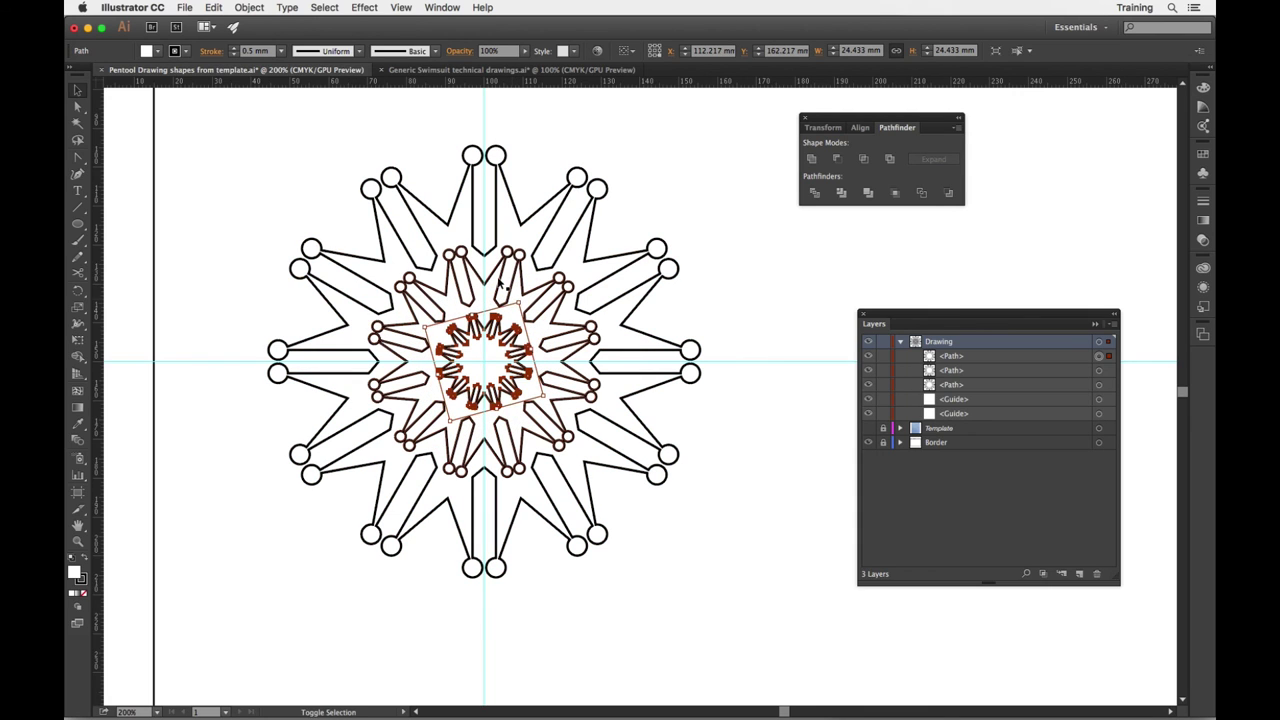
# Rotate the centre star by 15° and enlarge it slightly.
pyautogui.doubleClick(78, 290)
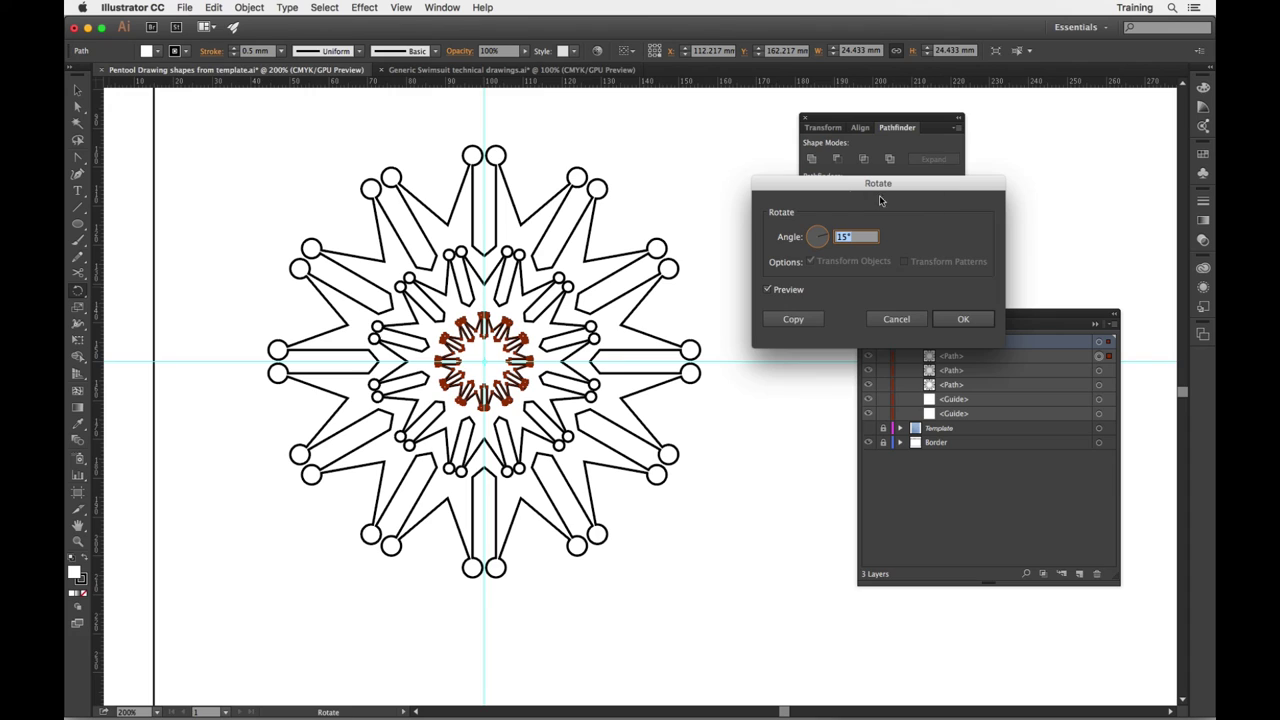
pyautogui.moveTo(842, 190); pyautogui.dragTo(836, 160)
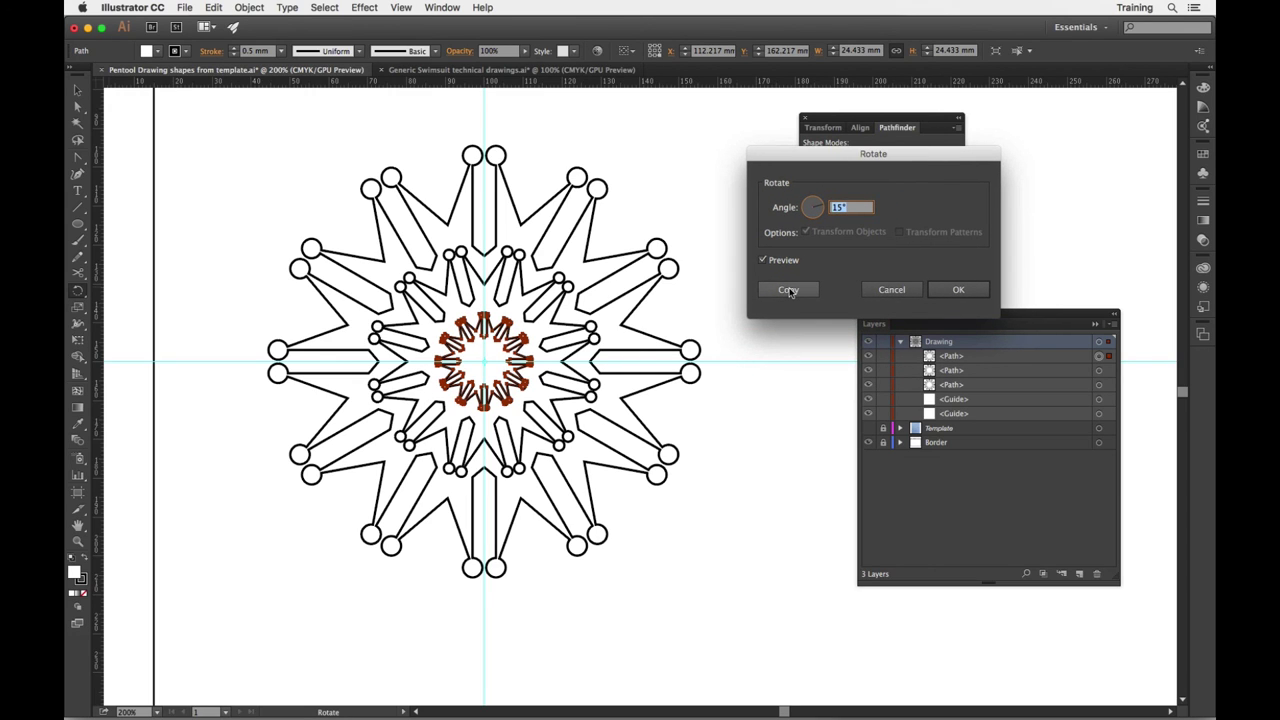
pyautogui.click(960, 290)
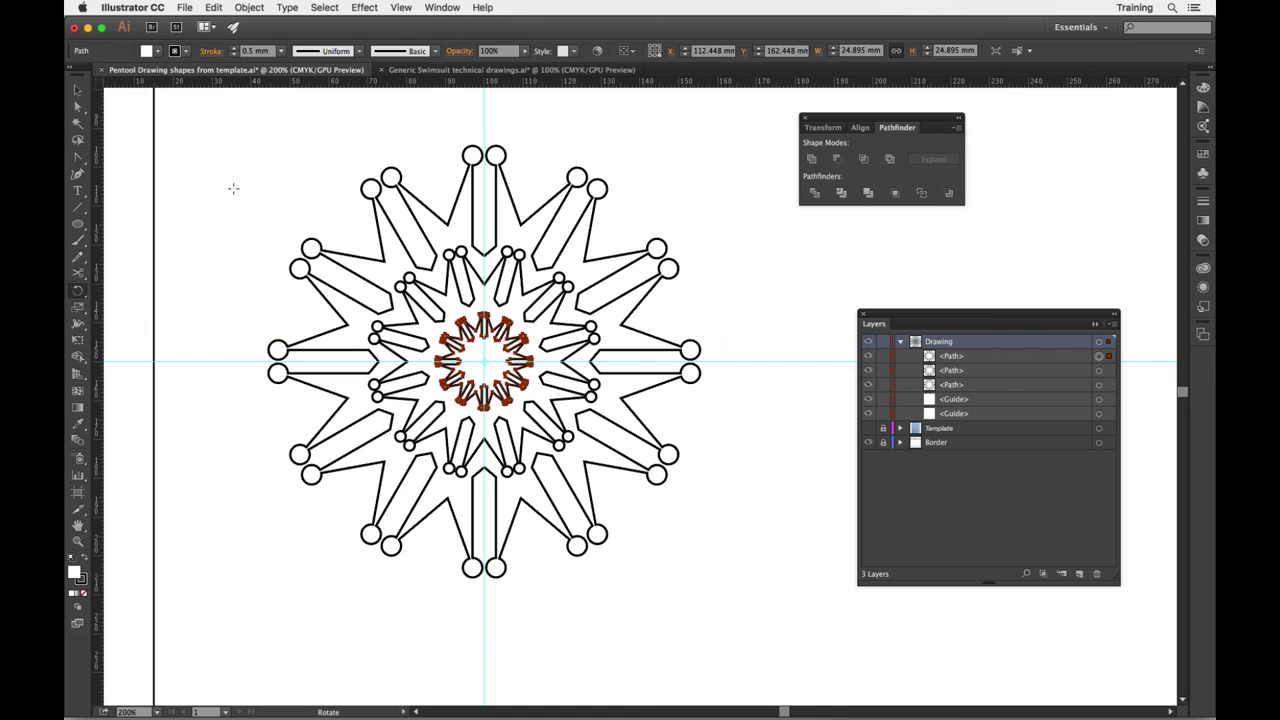
pyautogui.press('v')
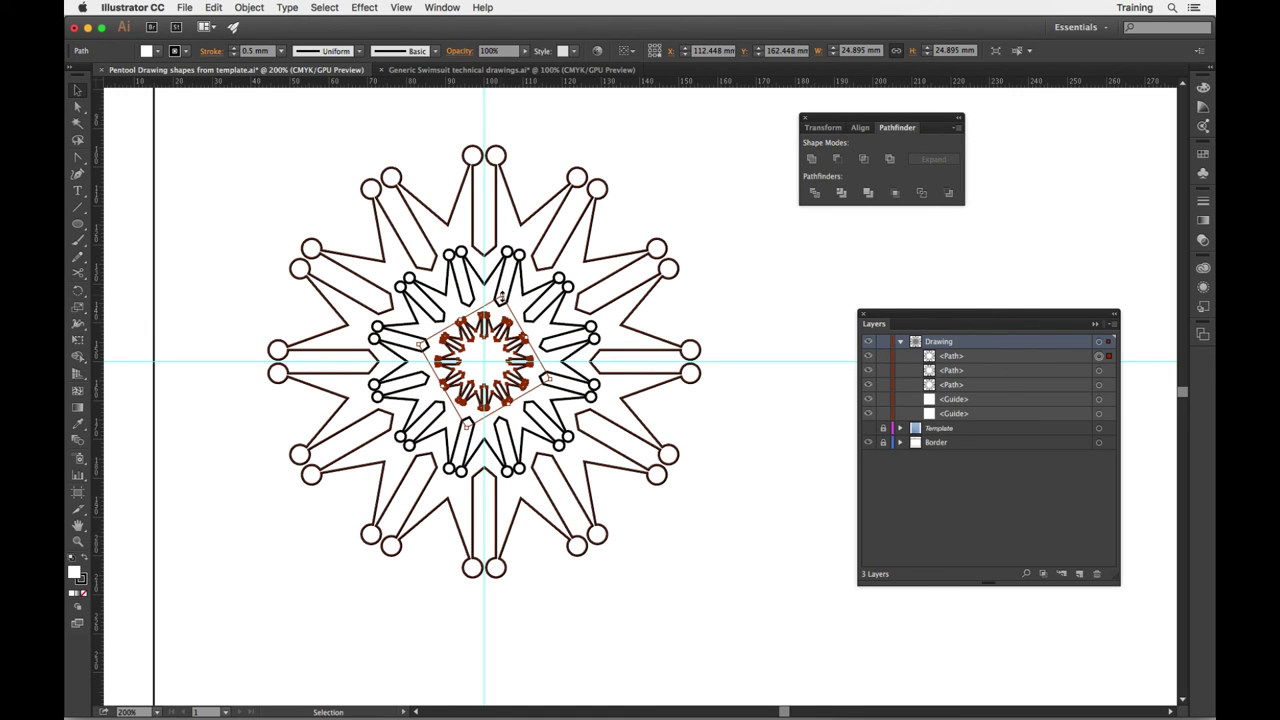
pyautogui.moveTo(501, 296); pyautogui.dragTo(542, 249)
# Enlarge the middle star ring by dragging its corner outward.
pyautogui.press('a')
pyautogui.click(715, 470)
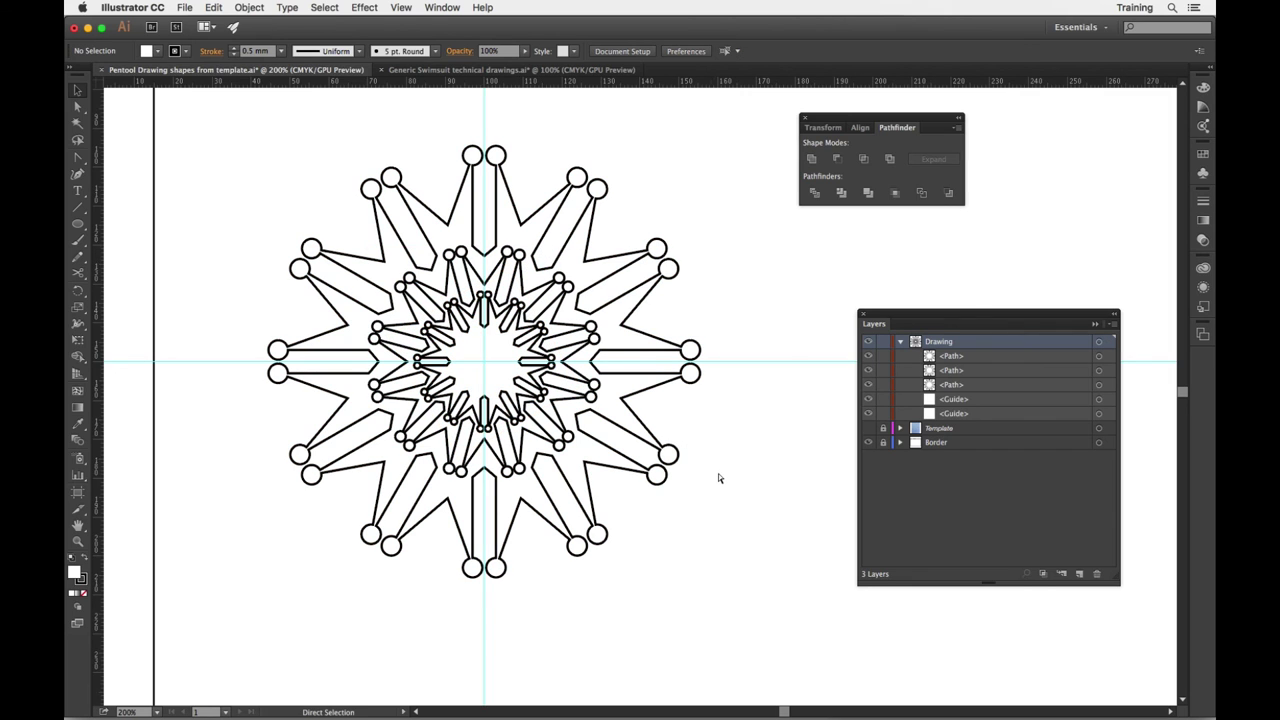
pyautogui.press('v')
pyautogui.click(563, 277)
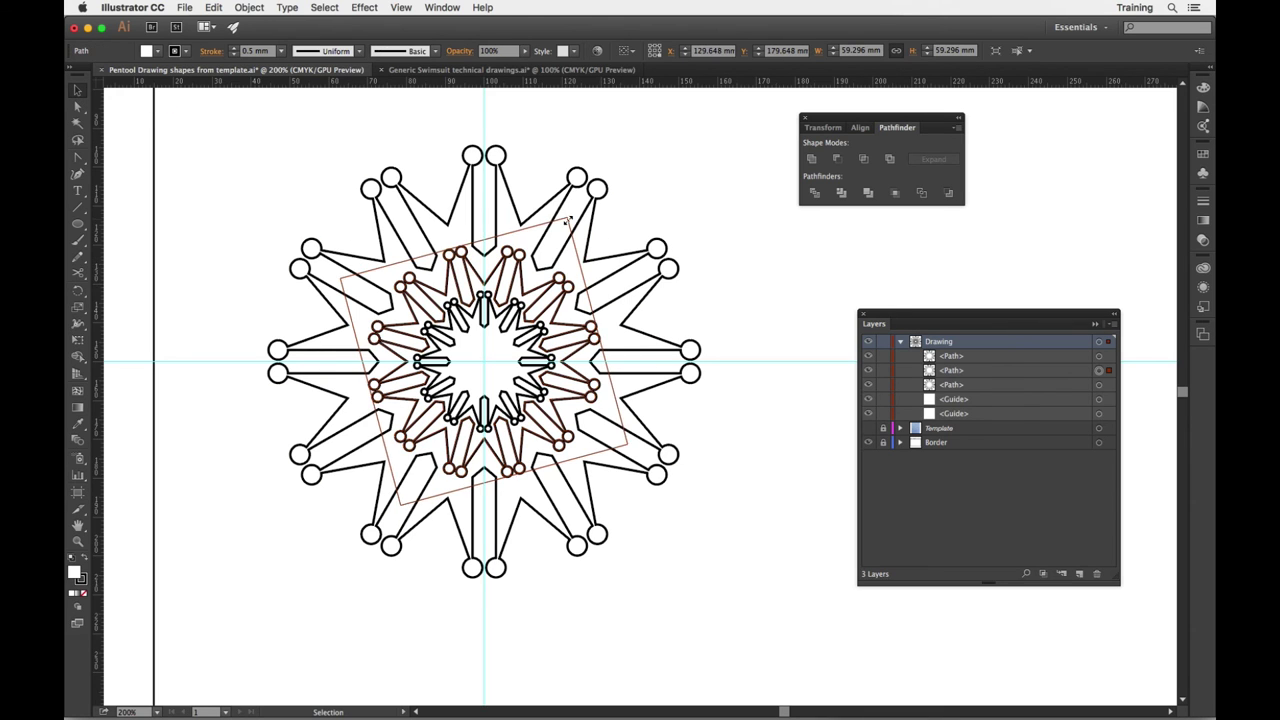
pyautogui.moveTo(568, 220); pyautogui.dragTo(587, 193)
pyautogui.click(721, 342)
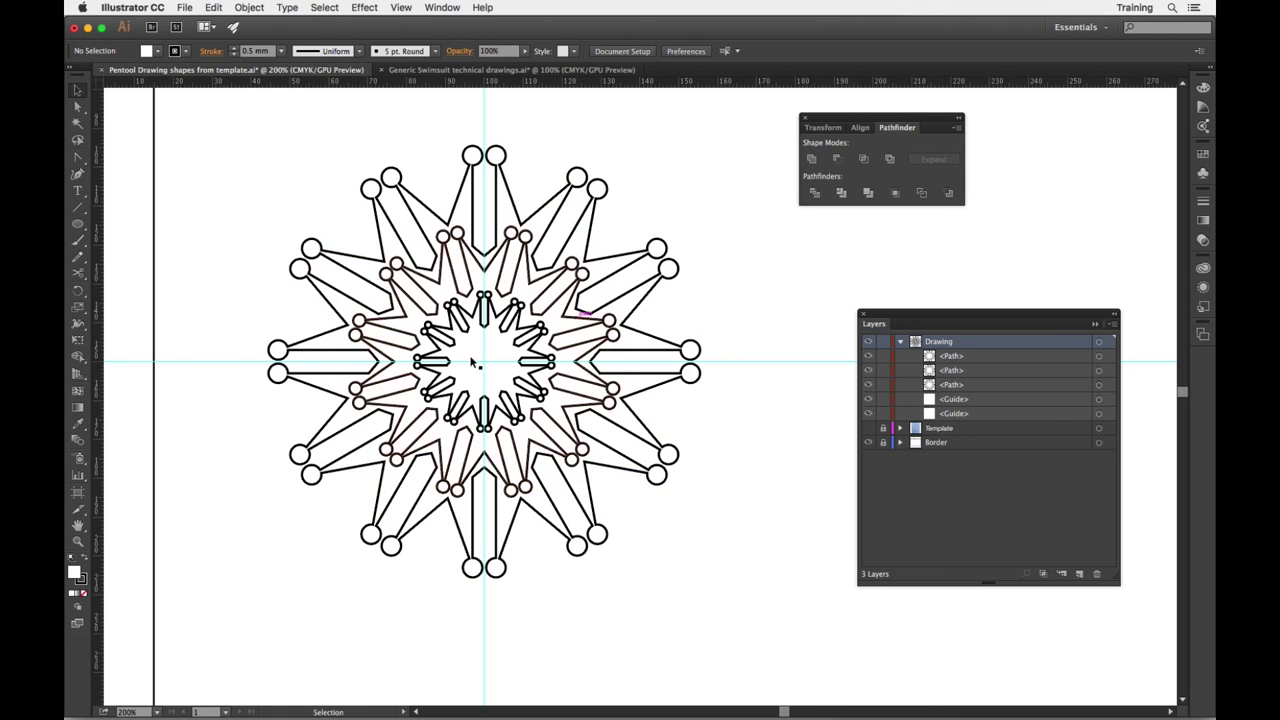
# Enlarge the innermost star slightly and deselect the finished mandala.
pyautogui.click(478, 320)
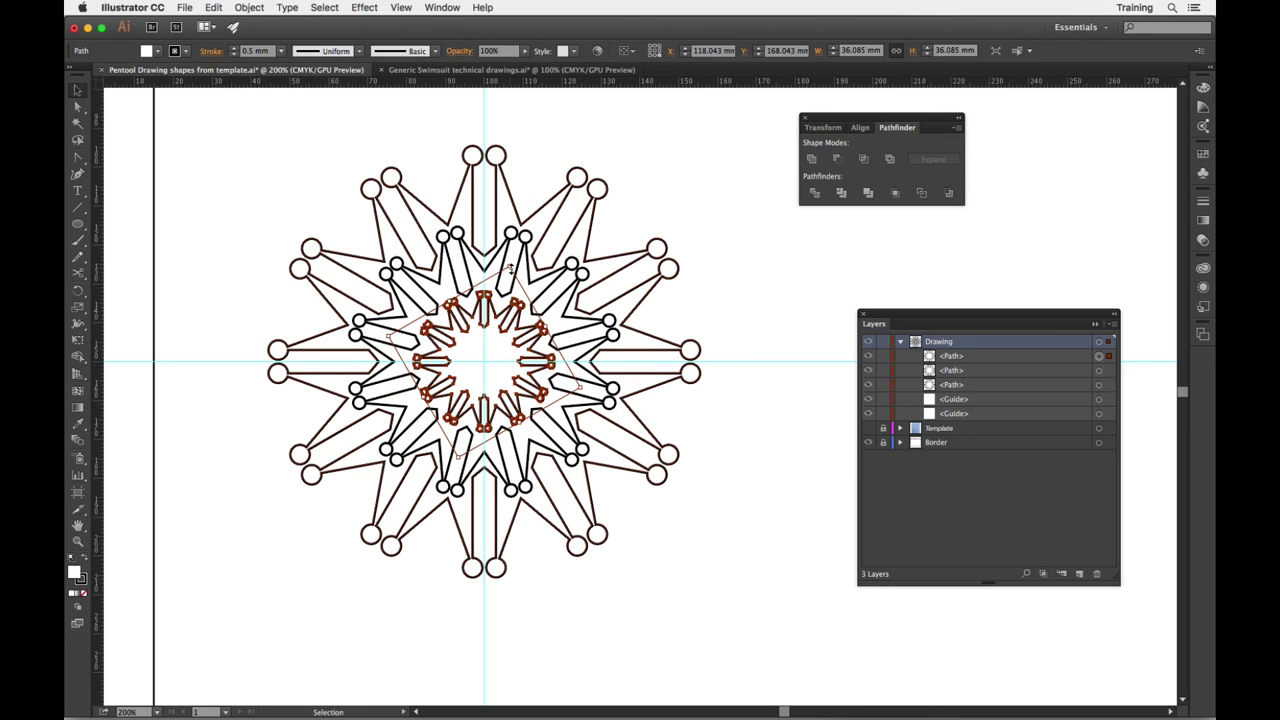
pyautogui.moveTo(511, 268); pyautogui.dragTo(516, 251)
pyautogui.click(700, 430)
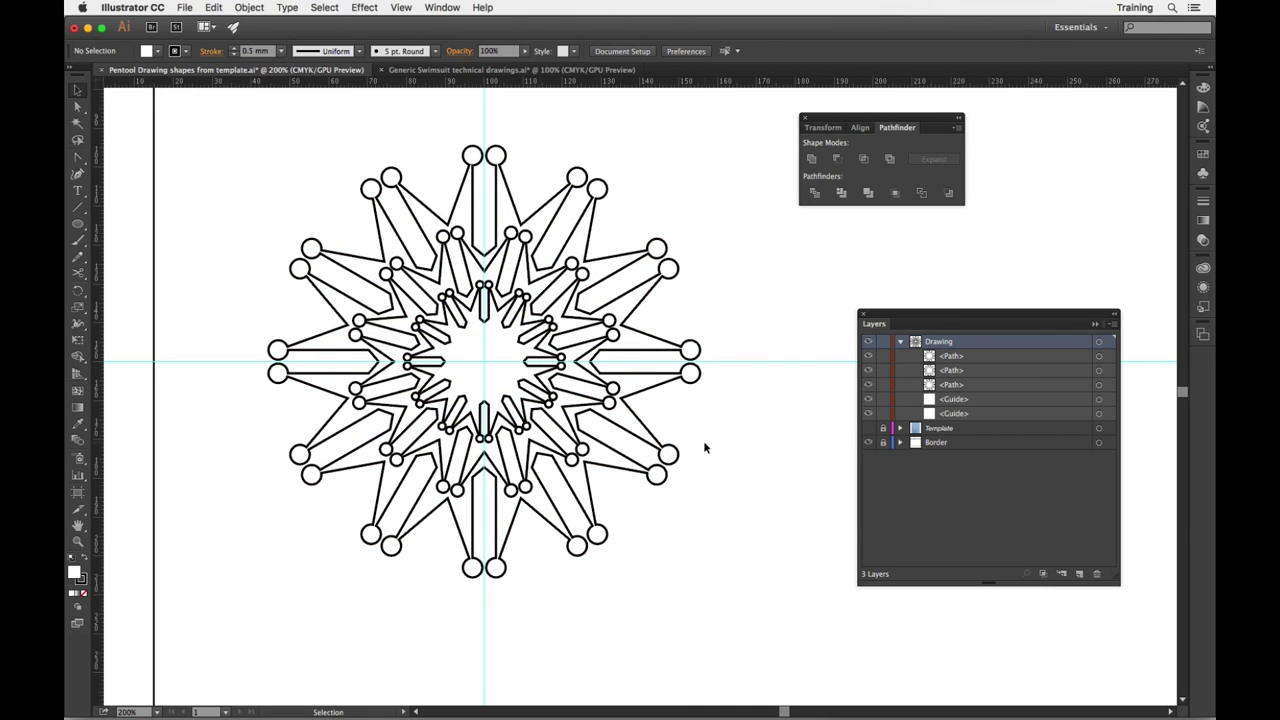